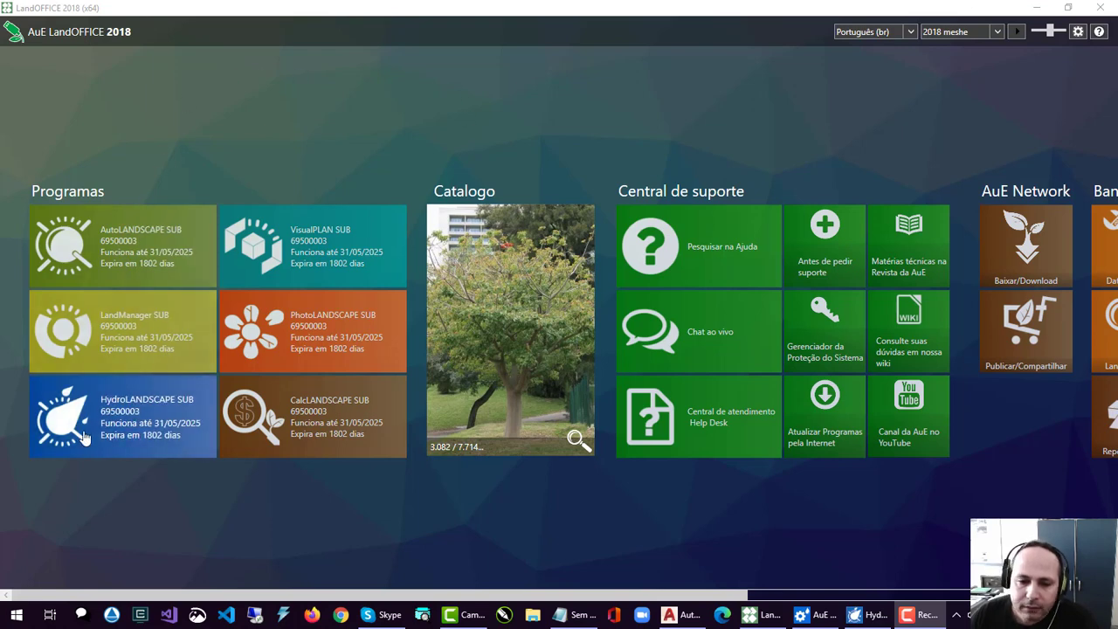
Look over the LandOFFICE program and database modules with the HydroLANDSCAPE toolbar brought to the front.
{"action": "scroll", "coordinate": [160, 446], "scroll_direction": "down", "scroll_amount": 2}
{"action": "scroll", "coordinate": [16, 190], "scroll_direction": "up", "scroll_amount": 2}
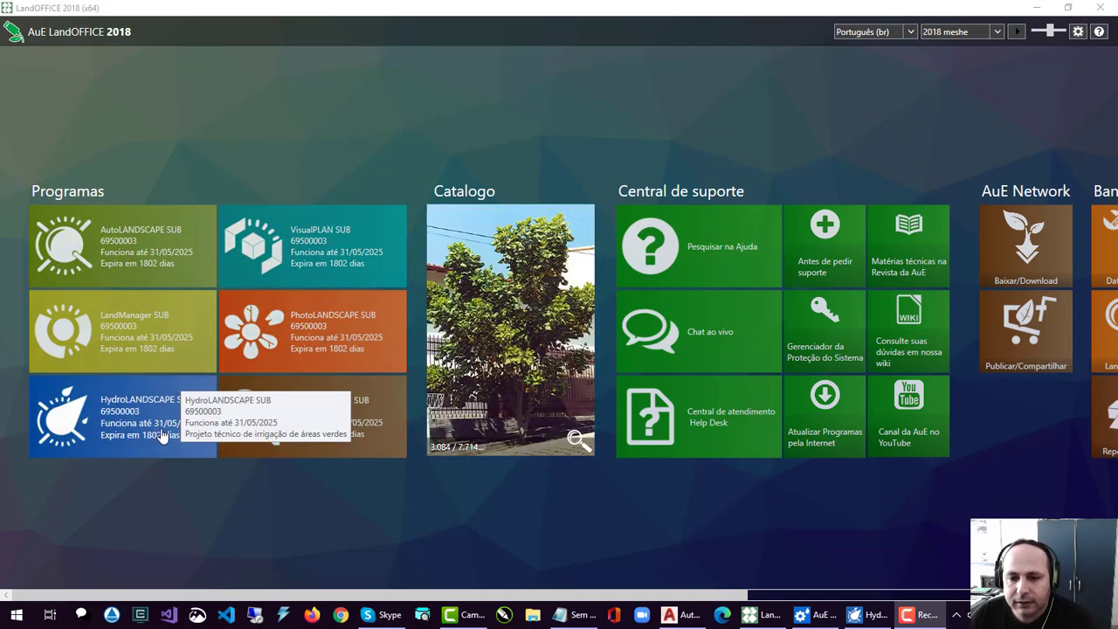
{"action": "scroll", "coordinate": [776, 464], "scroll_direction": "down", "scroll_amount": 5}
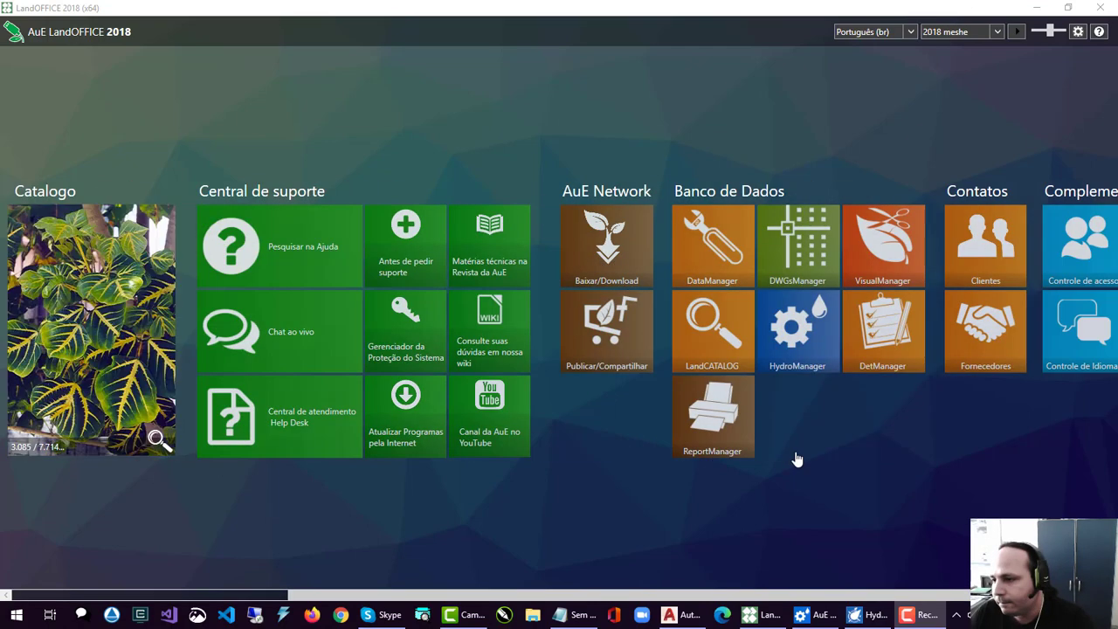
{"action": "scroll", "coordinate": [795, 459], "scroll_direction": "up", "scroll_amount": 5}
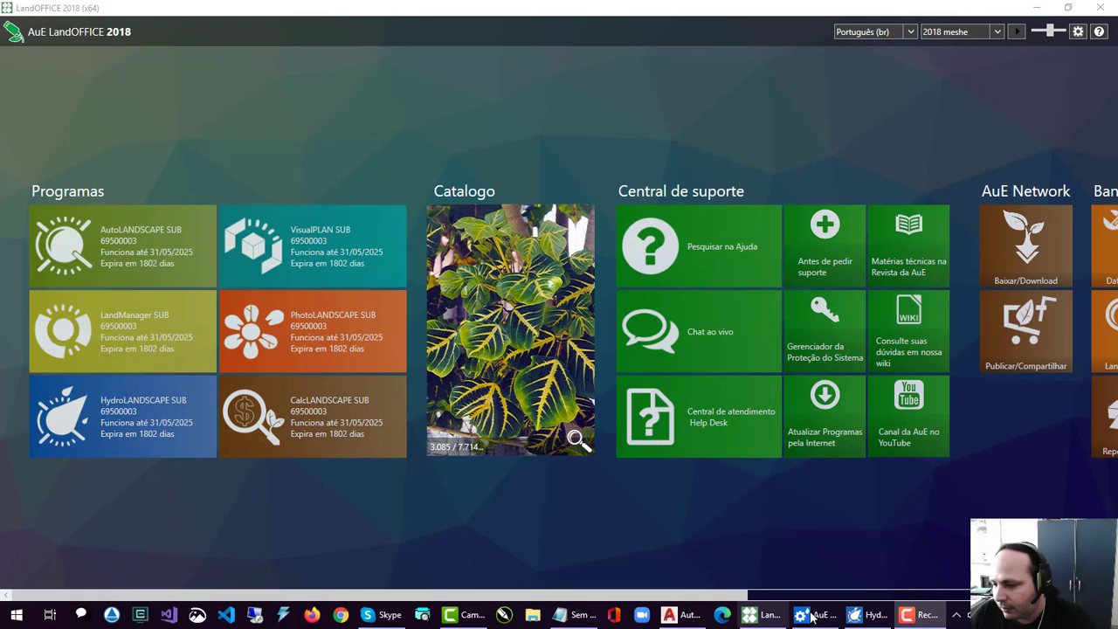
{"action": "left_click", "coordinate": [872, 615]}
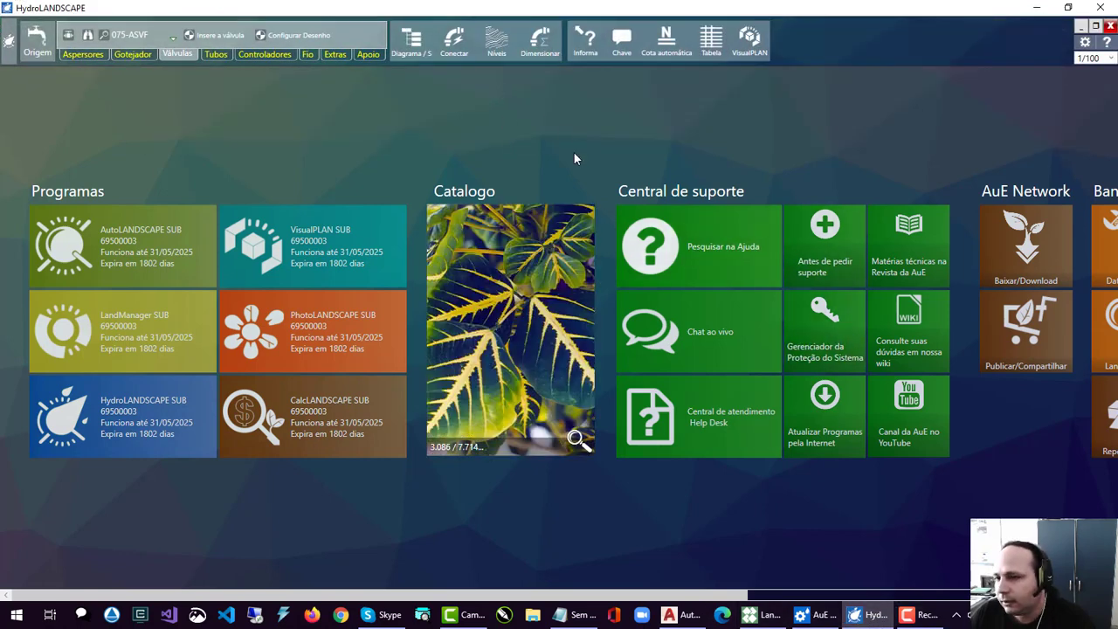
{"action": "scroll", "coordinate": [563, 144], "scroll_direction": "down", "scroll_amount": 3}
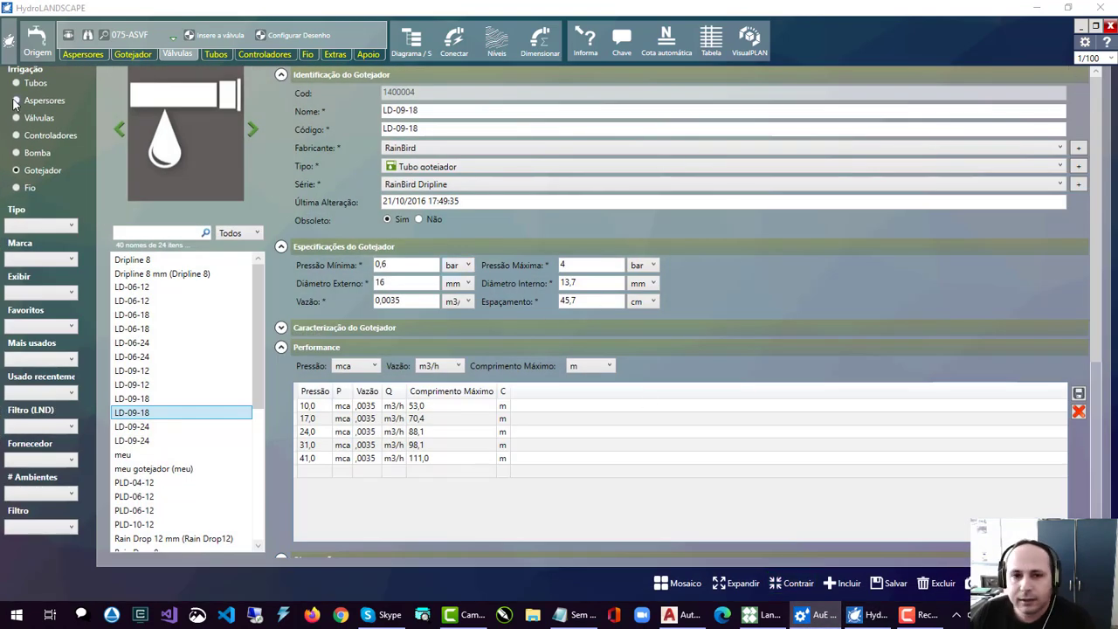
Show the Tubos category in HydroManager, minimize its window and return to HydroLANDSCAPE.
{"action": "left_click", "coordinate": [31, 84]}
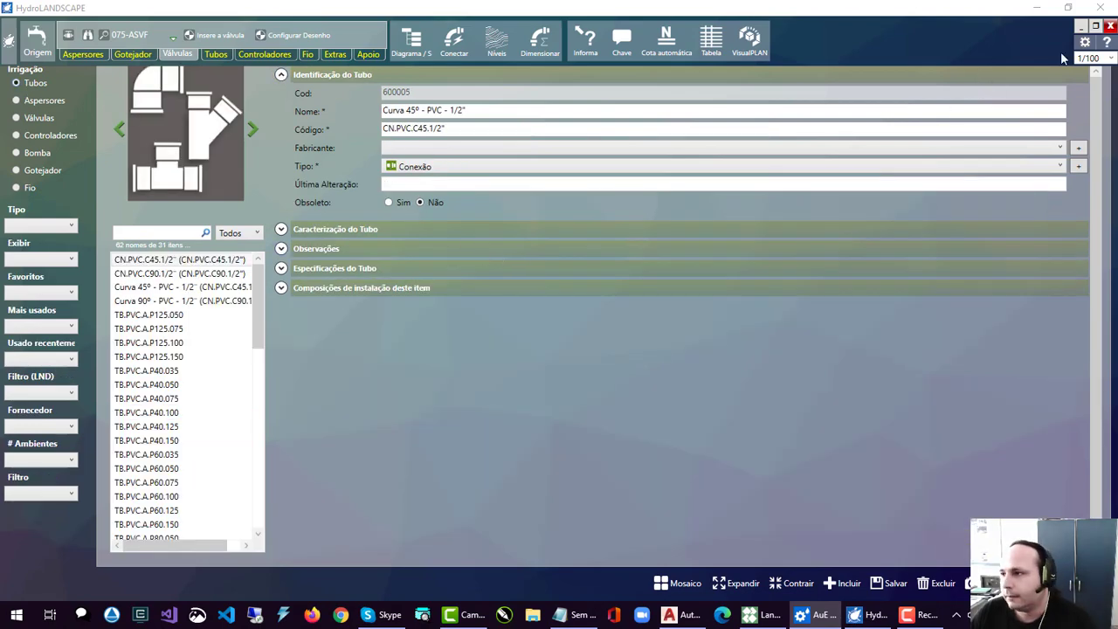
{"action": "left_click", "coordinate": [1040, 9]}
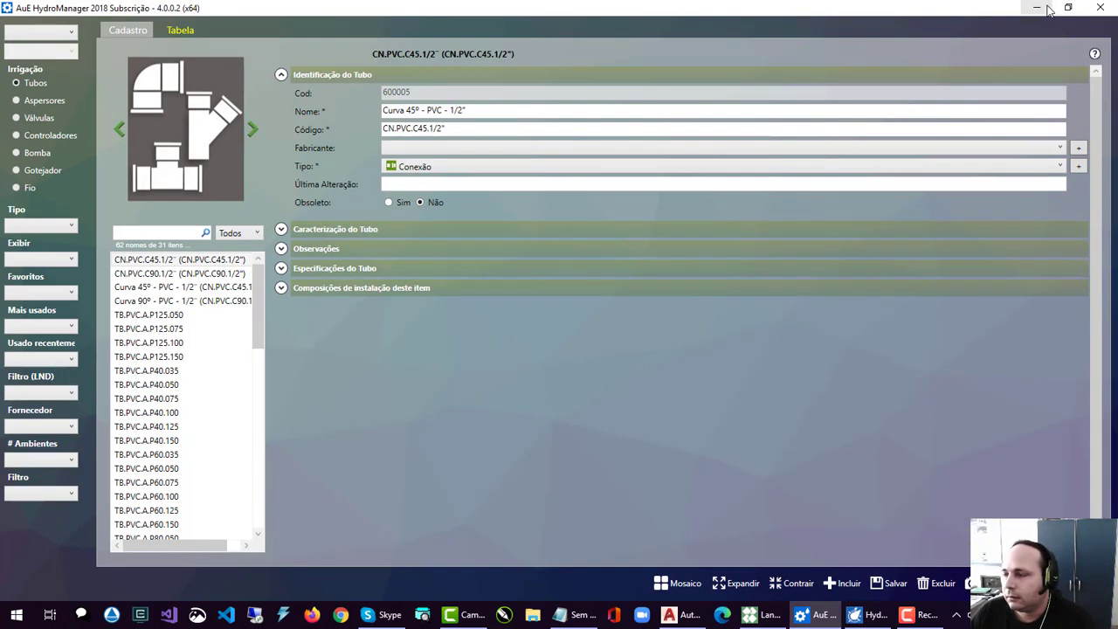
{"action": "left_click", "coordinate": [1043, 9]}
{"action": "left_click", "coordinate": [867, 614]}
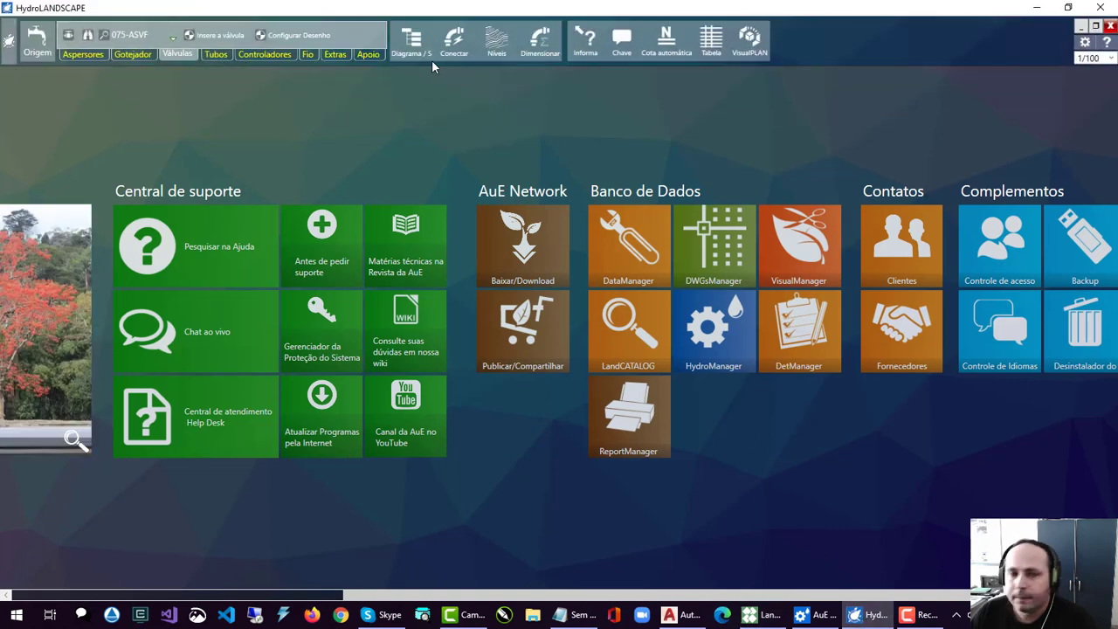
Switch HydroLANDSCAPE to the Gotejador category and choose the LD-06-12 dripper from its catalog.
{"action": "left_click", "coordinate": [132, 54]}
{"action": "left_click", "coordinate": [138, 35]}
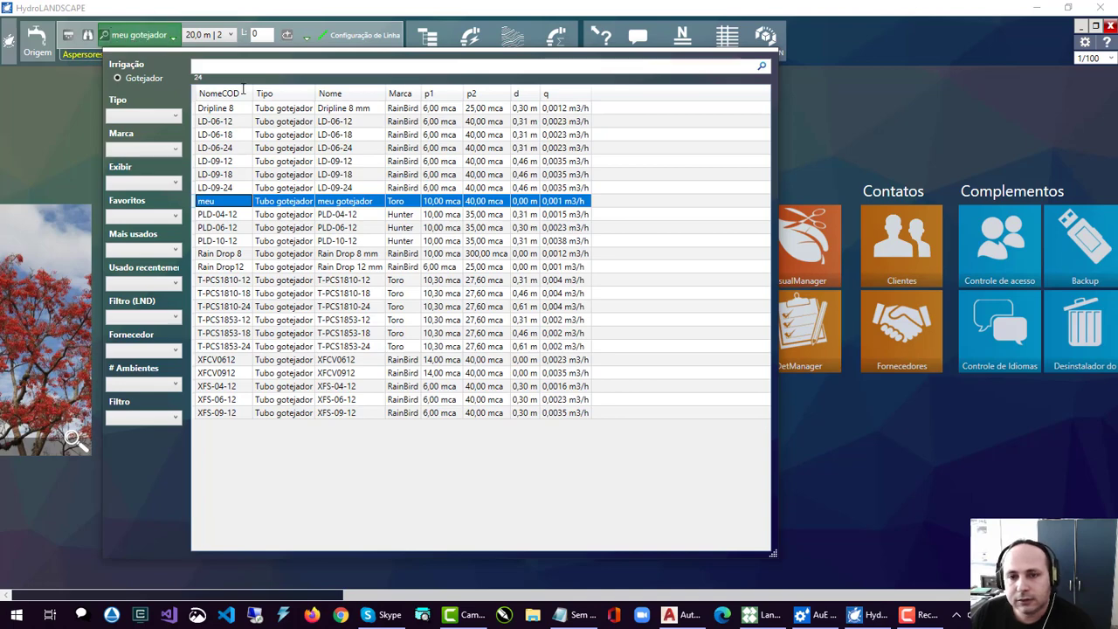
{"action": "left_click", "coordinate": [247, 149]}
{"action": "left_click", "coordinate": [131, 35]}
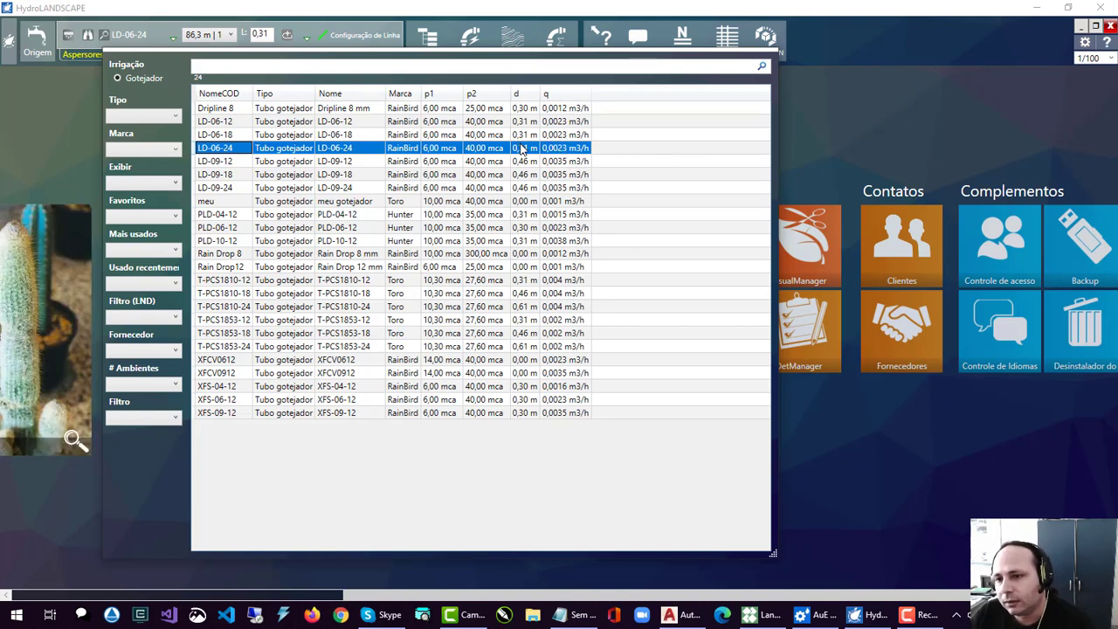
{"action": "double_click", "coordinate": [215, 122]}
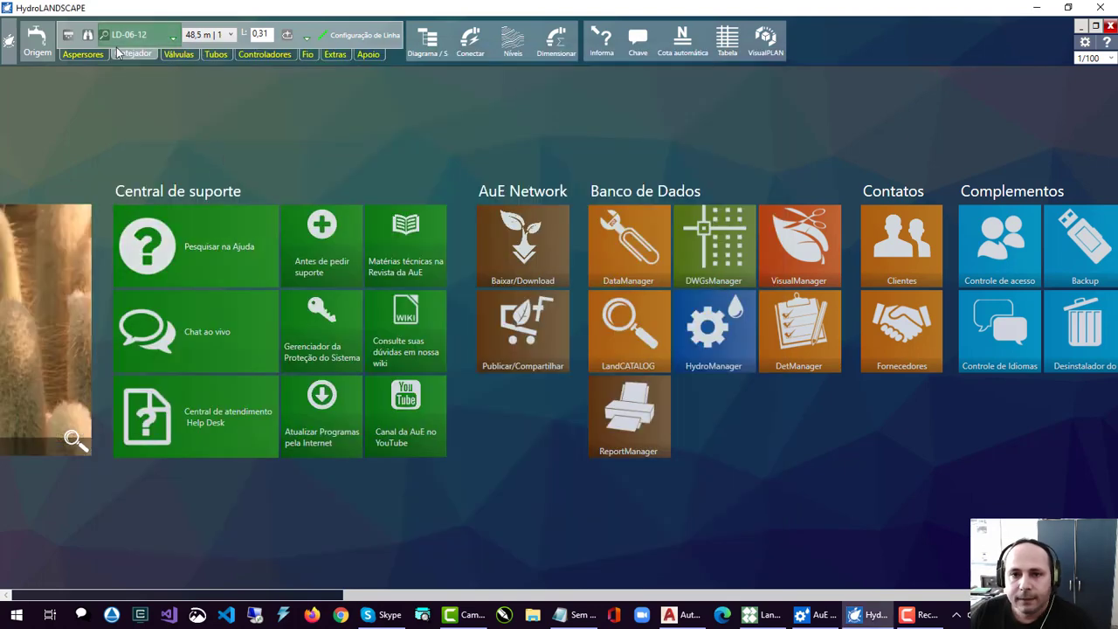
{"action": "left_click", "coordinate": [122, 37]}
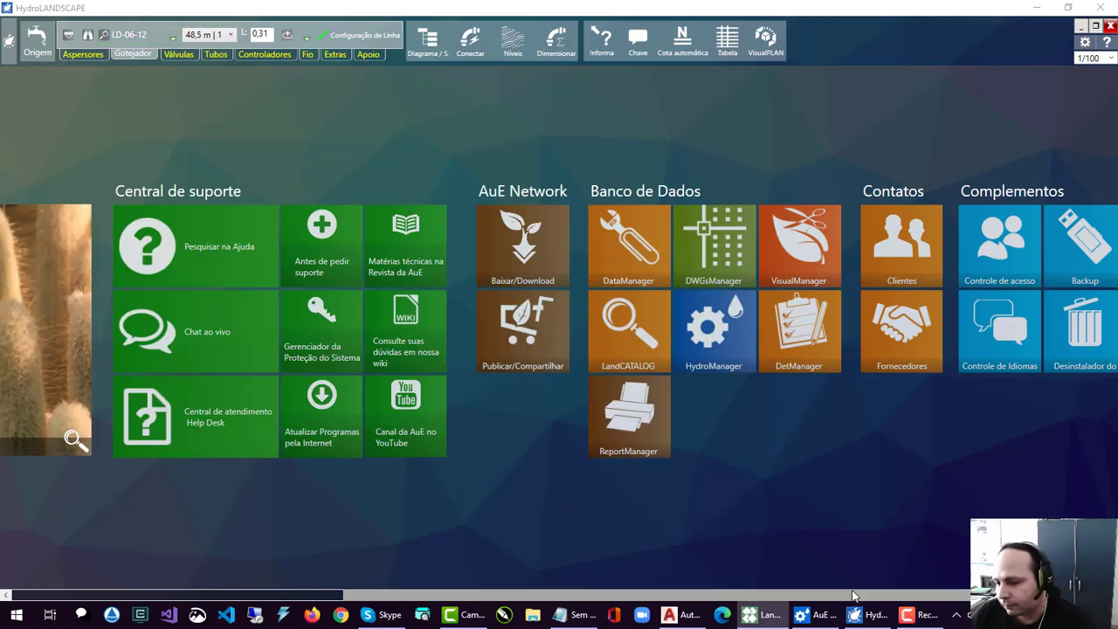
Switch to HydroManager, un-maximize its window and resize it to fit beneath the HydroLANDSCAPE toolbar with both visible.
{"action": "mouse_move", "coordinate": [821, 615]}
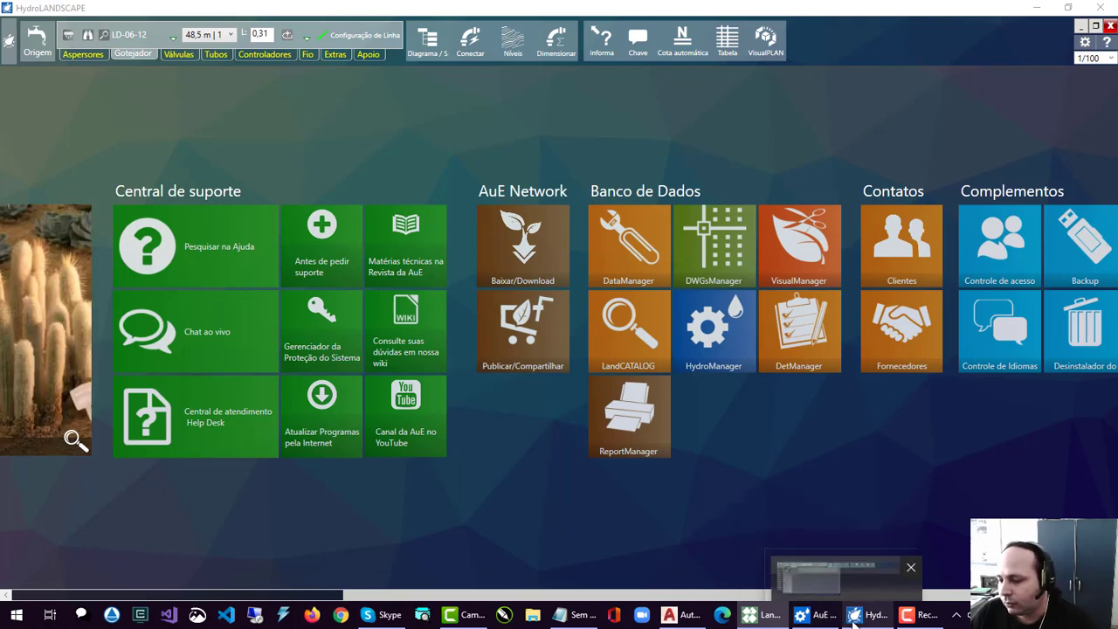
{"action": "left_click", "coordinate": [814, 615]}
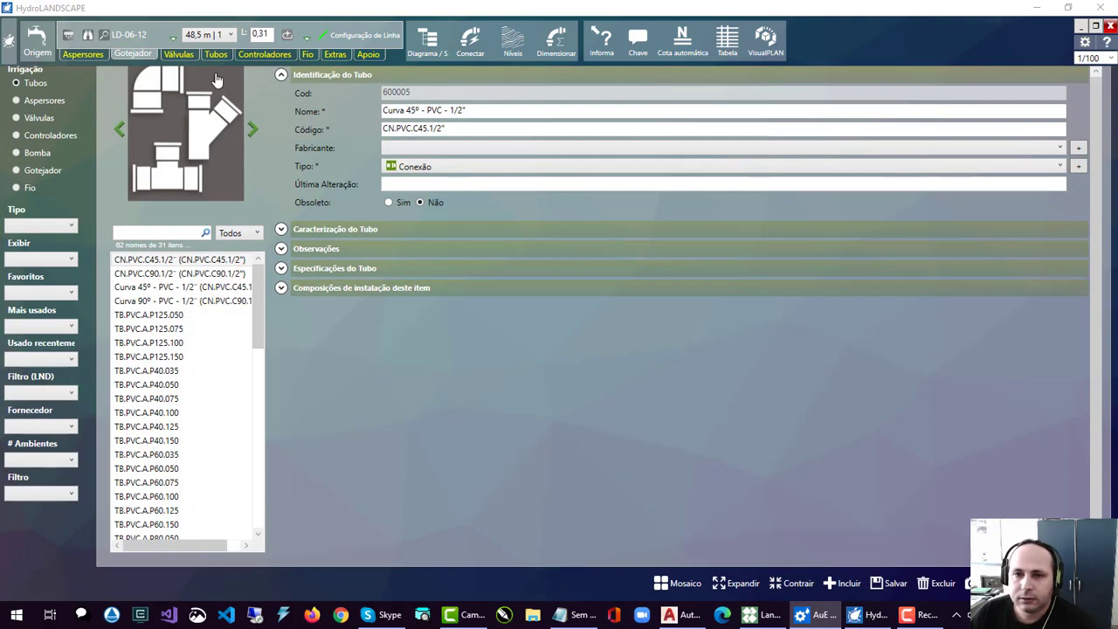
{"action": "left_click", "coordinate": [1043, 8]}
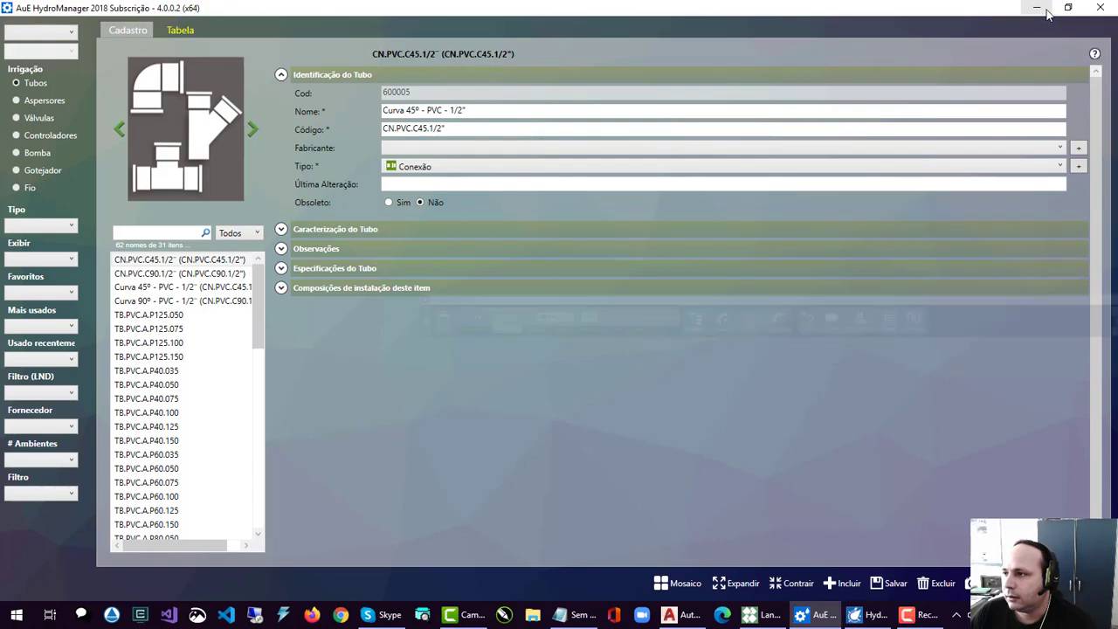
{"action": "left_click", "coordinate": [1067, 7]}
{"action": "left_click_drag", "start_coordinate": [602, 84], "coordinate": [666, 105]}
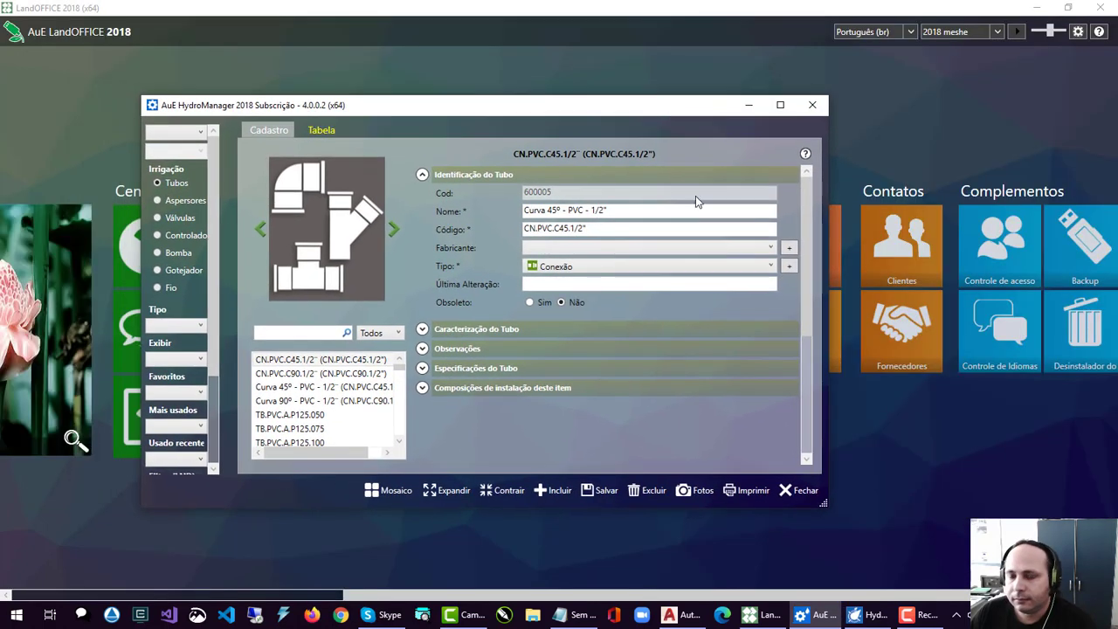
{"action": "left_click", "coordinate": [861, 615]}
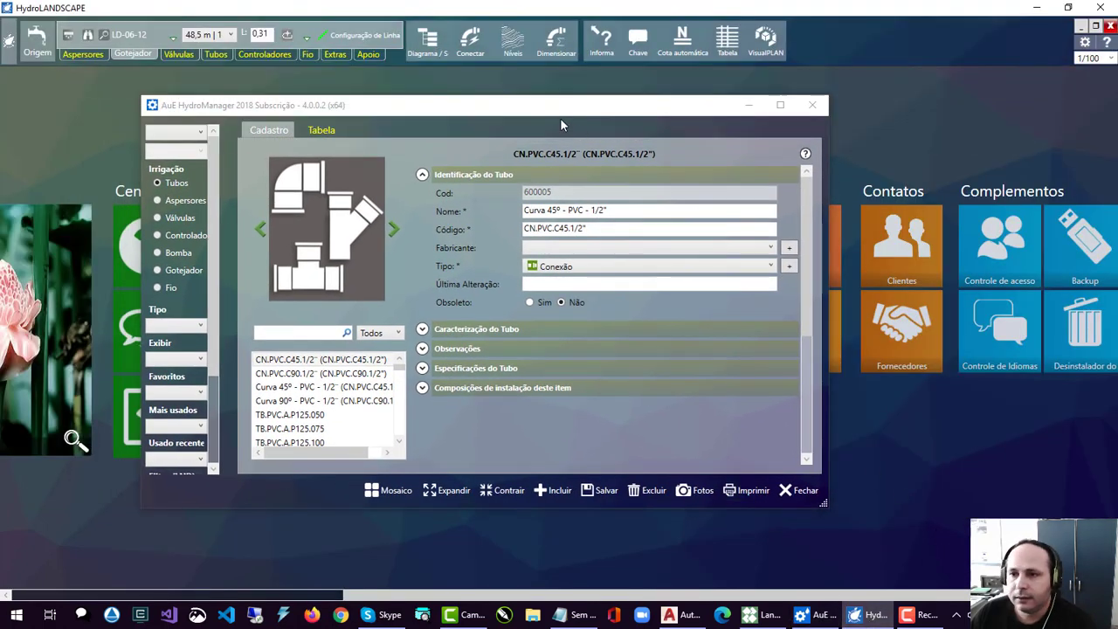
{"action": "left_click_drag", "start_coordinate": [558, 113], "coordinate": [534, 100]}
{"action": "left_click_drag", "start_coordinate": [798, 488], "coordinate": [981, 583]}
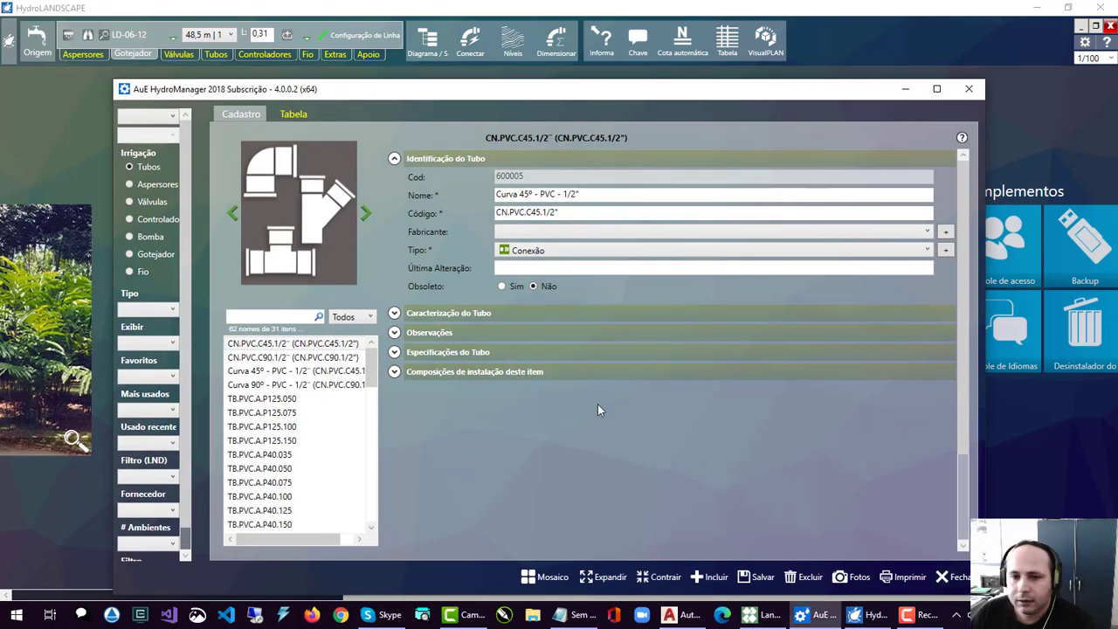
Open the Dripline 8 record in HydroManager's Gotejador category and examine its specifications and performance table.
{"action": "left_click", "coordinate": [150, 257]}
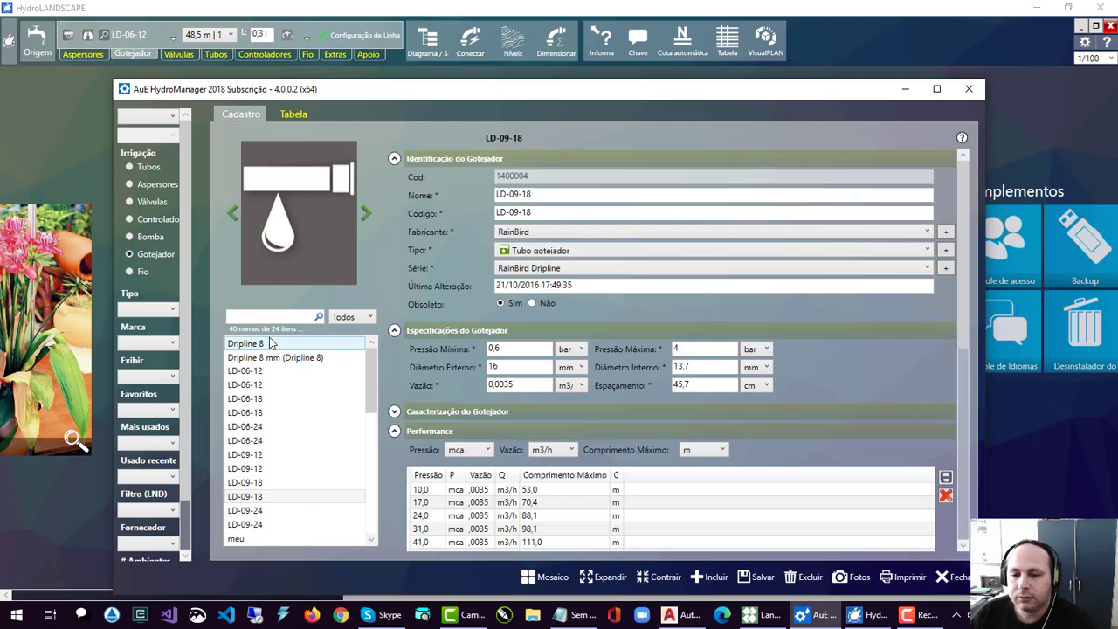
{"action": "left_click", "coordinate": [271, 416]}
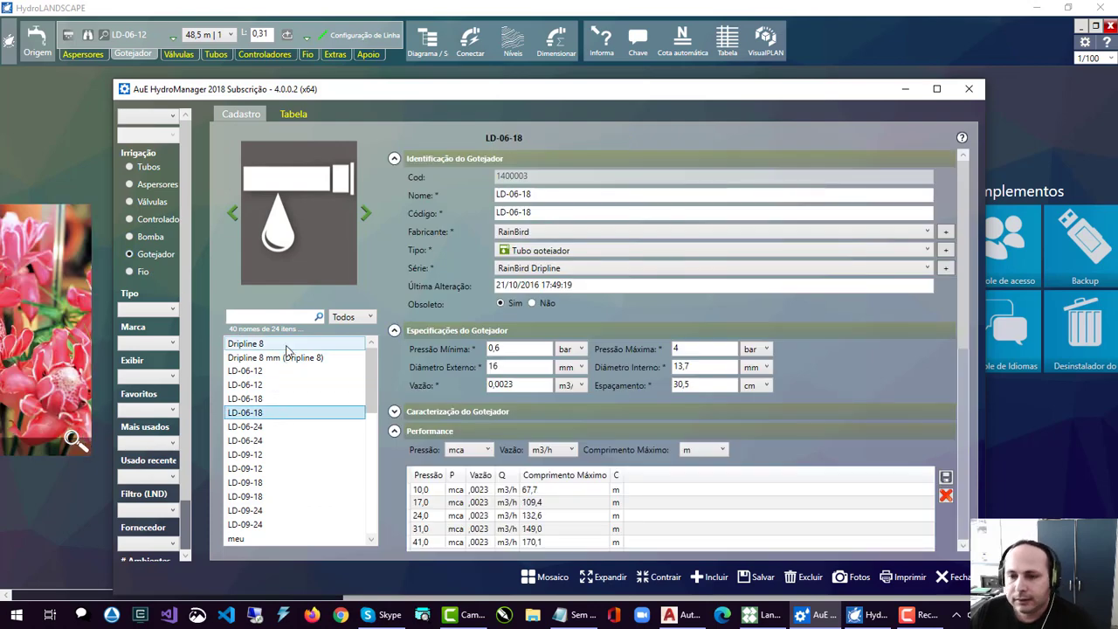
{"action": "left_click_drag", "start_coordinate": [453, 94], "coordinate": [447, 90]}
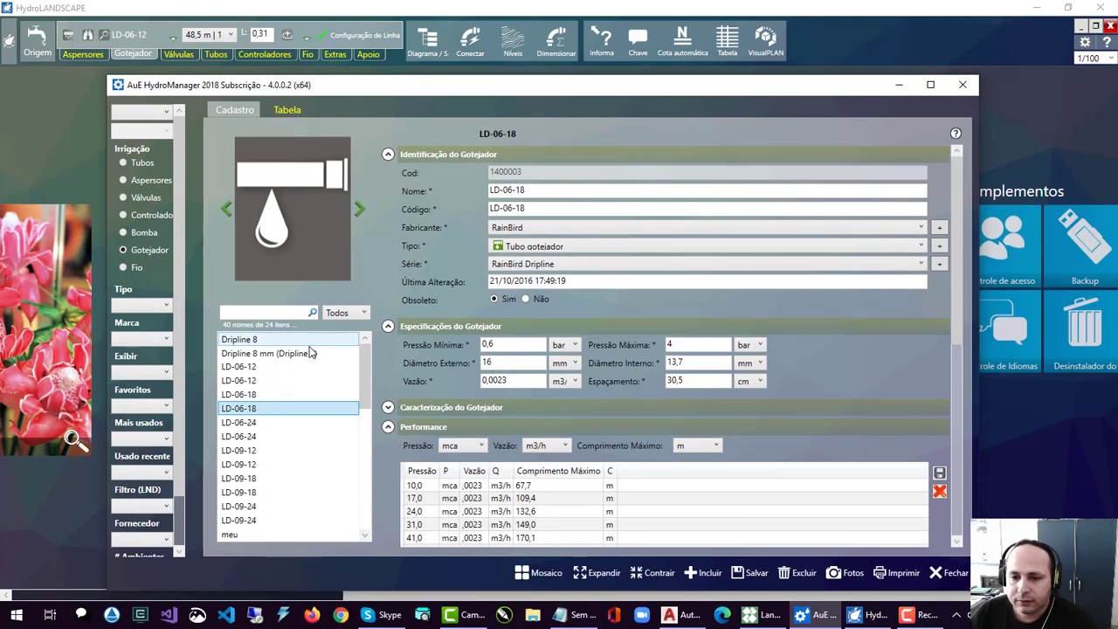
{"action": "left_click", "coordinate": [249, 353]}
{"action": "left_click", "coordinate": [247, 340]}
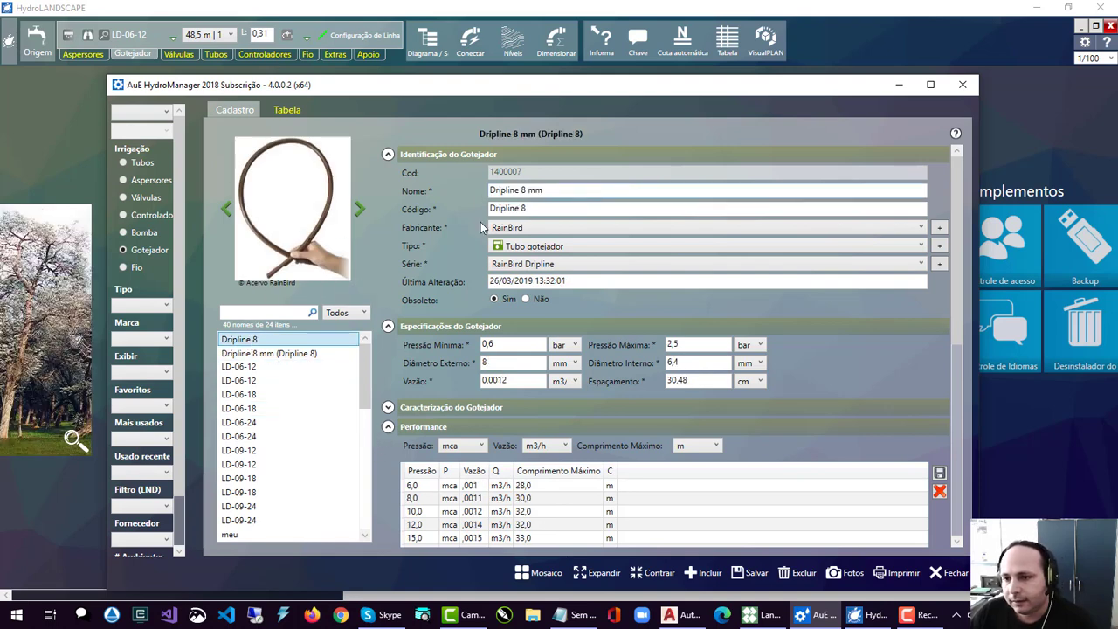
{"action": "scroll", "coordinate": [445, 376], "scroll_direction": "down", "scroll_amount": 2}
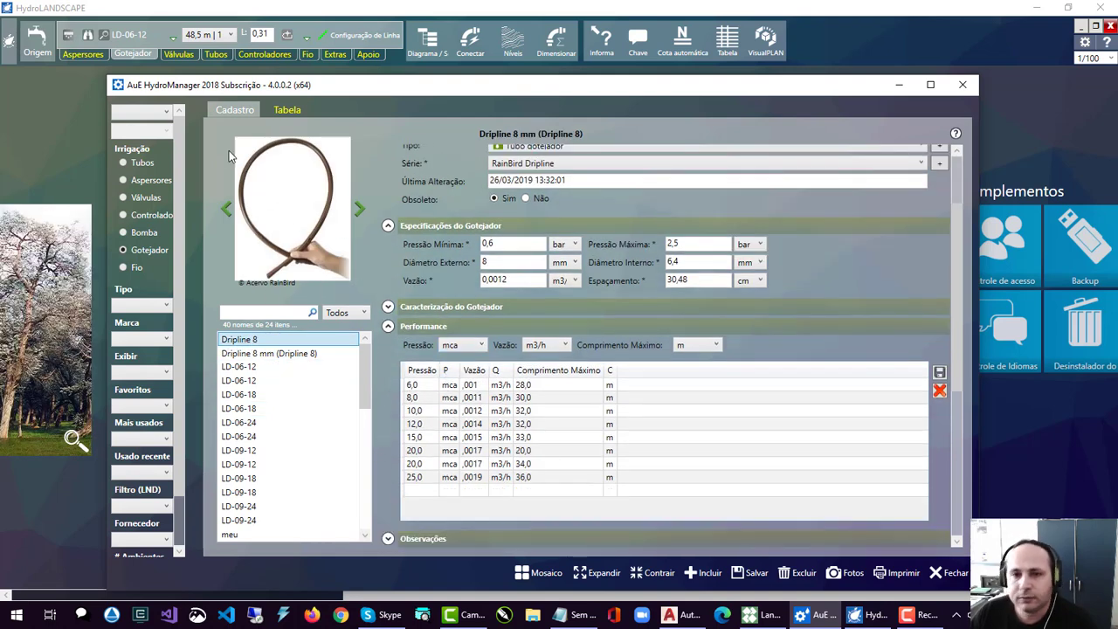
Choose the Dripline 8 mm dripper in HydroLANDSCAPE and compare its length, pressure and flow options with the HydroManager performance table.
{"action": "left_click", "coordinate": [131, 34]}
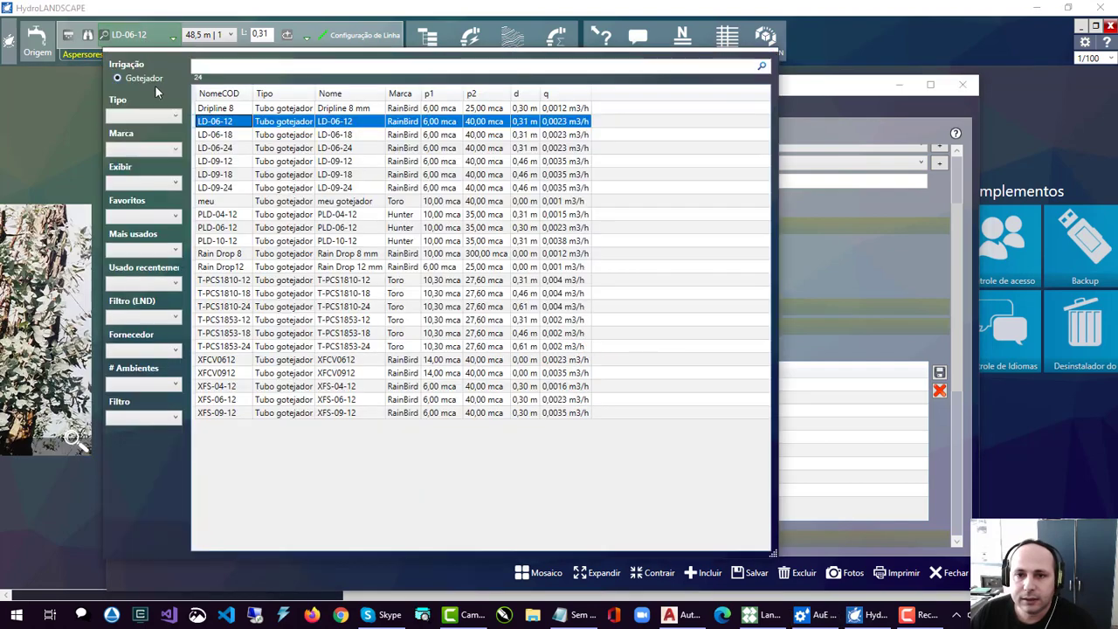
{"action": "left_click", "coordinate": [210, 107]}
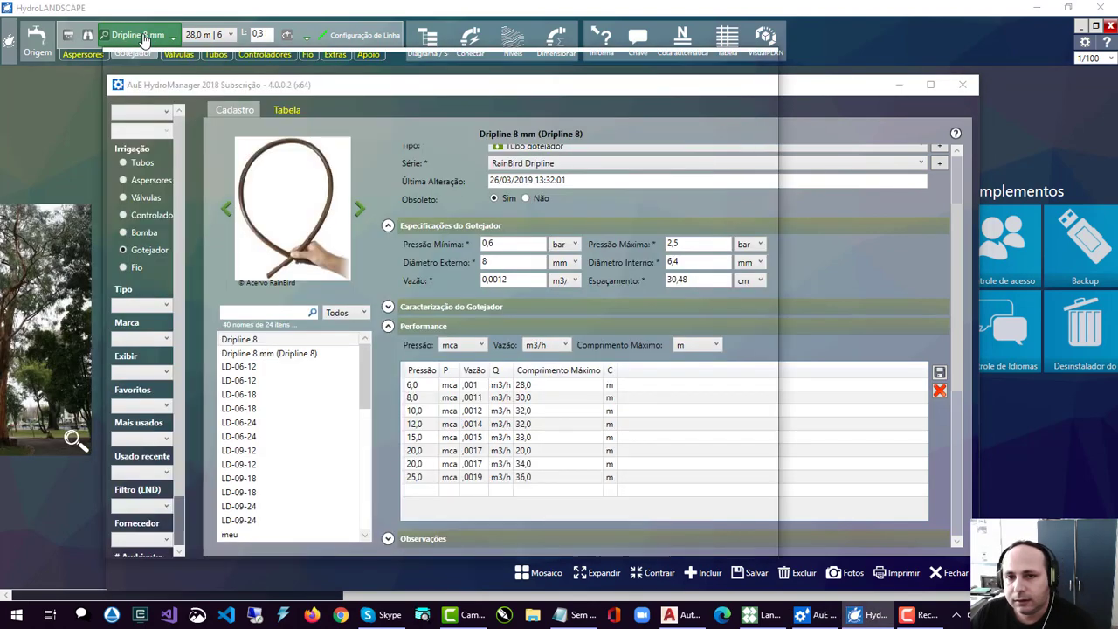
{"action": "left_click", "coordinate": [133, 35]}
{"action": "left_click", "coordinate": [212, 110]}
{"action": "left_click", "coordinate": [218, 37]}
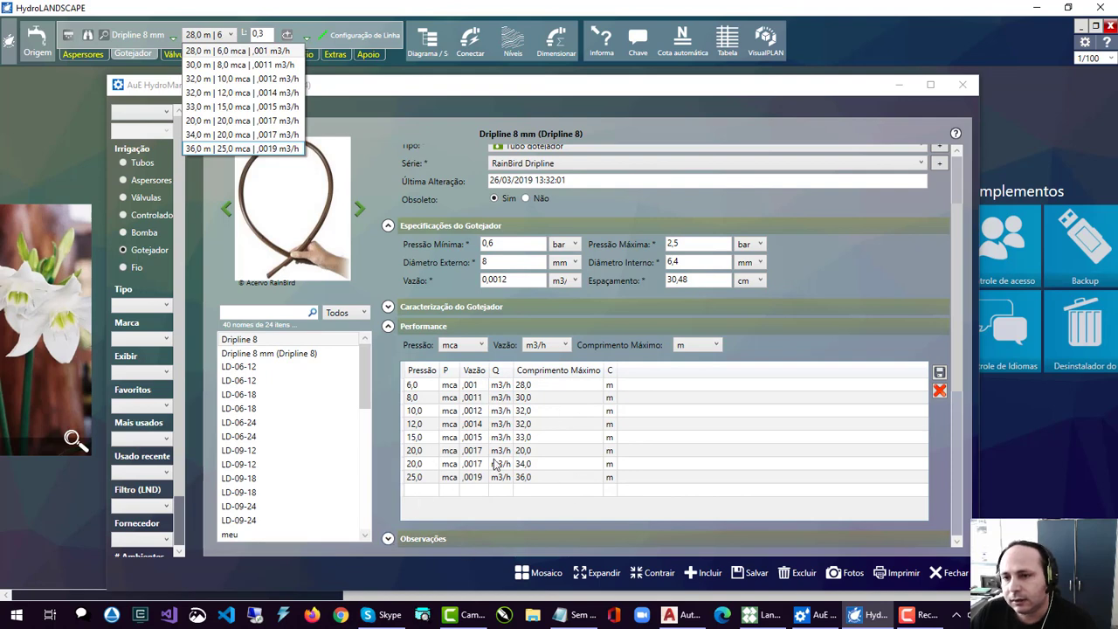
{"action": "left_click", "coordinate": [388, 135]}
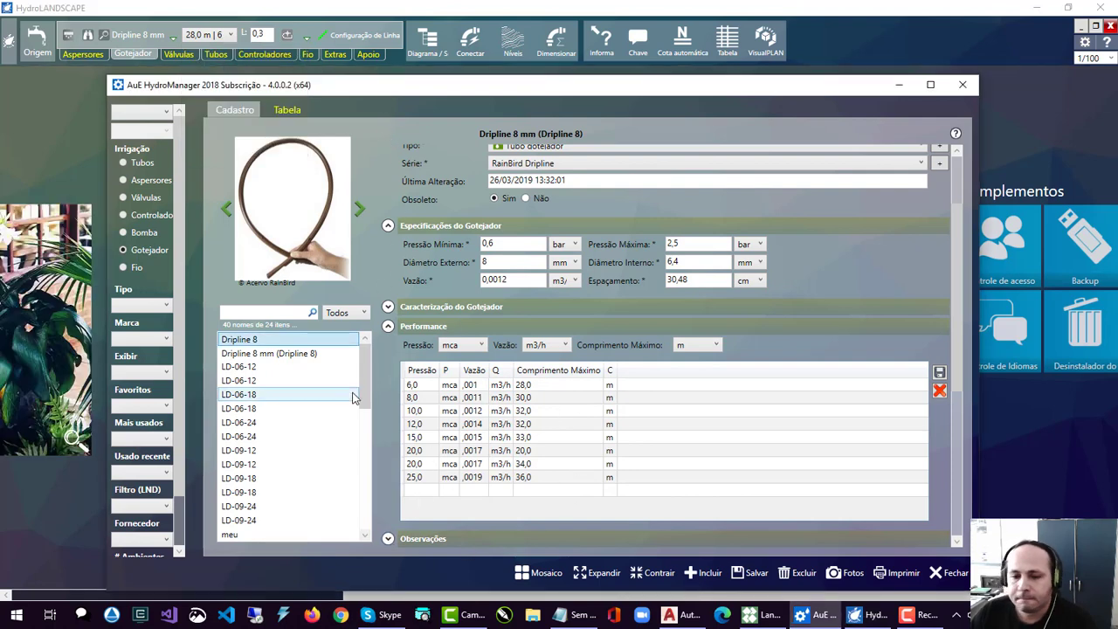
Add a new dripper in HydroManager starting from a blank record.
{"action": "left_click", "coordinate": [705, 572]}
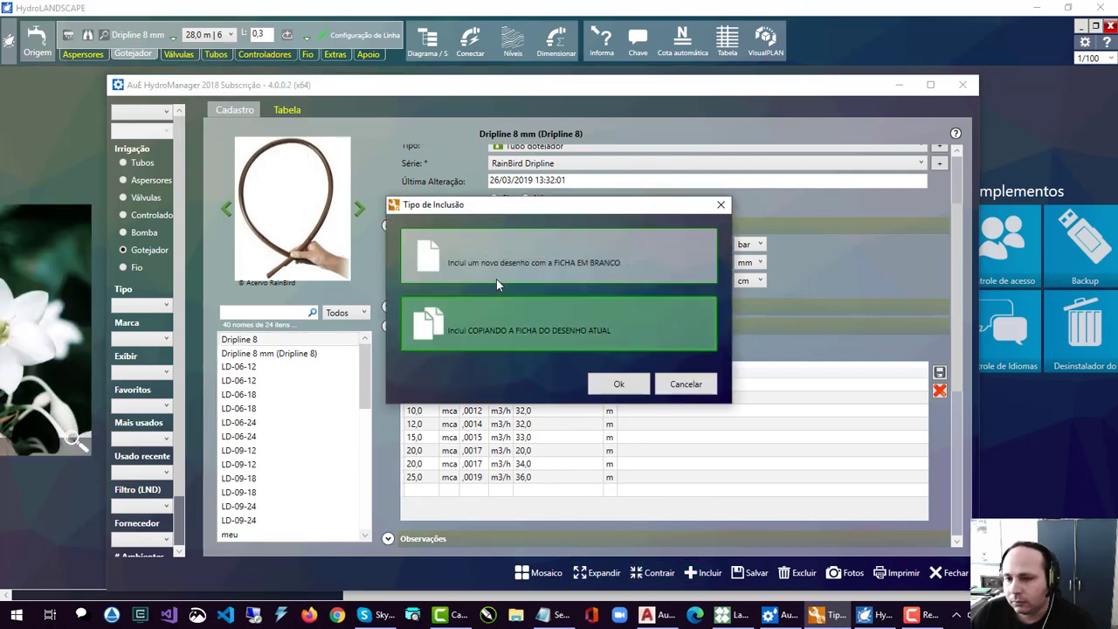
{"action": "left_click", "coordinate": [496, 278]}
{"action": "left_click", "coordinate": [618, 383]}
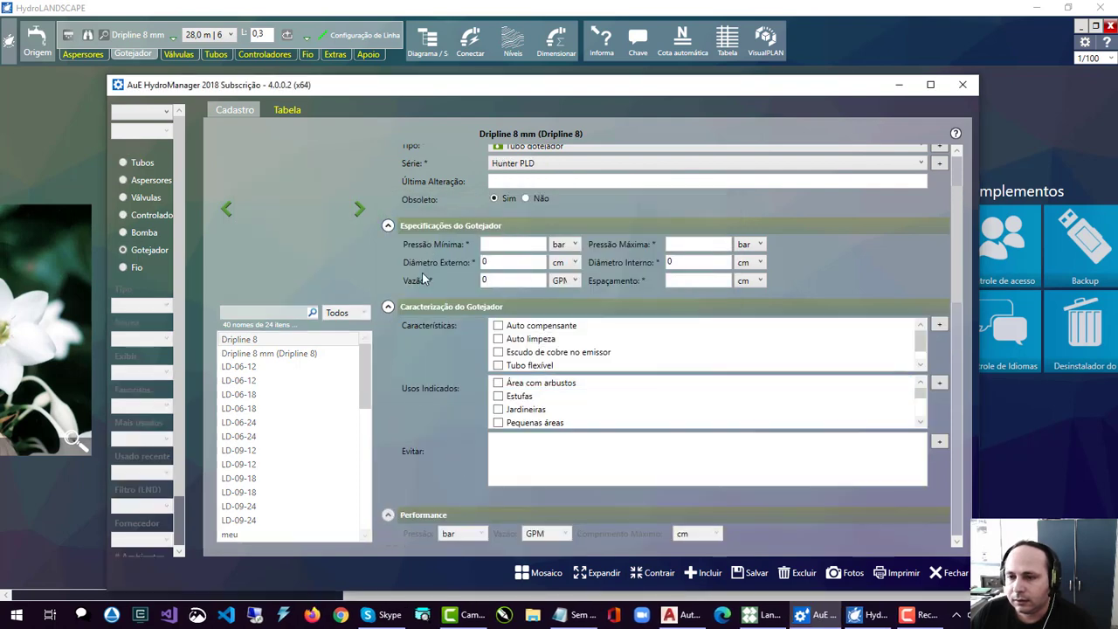
Identify the new dripper with name "teste video", code "teste", manufacturer Hunter and series Hunter PLD.
{"action": "scroll", "coordinate": [422, 273], "scroll_direction": "up", "scroll_amount": 3}
{"action": "left_click", "coordinate": [504, 190]}
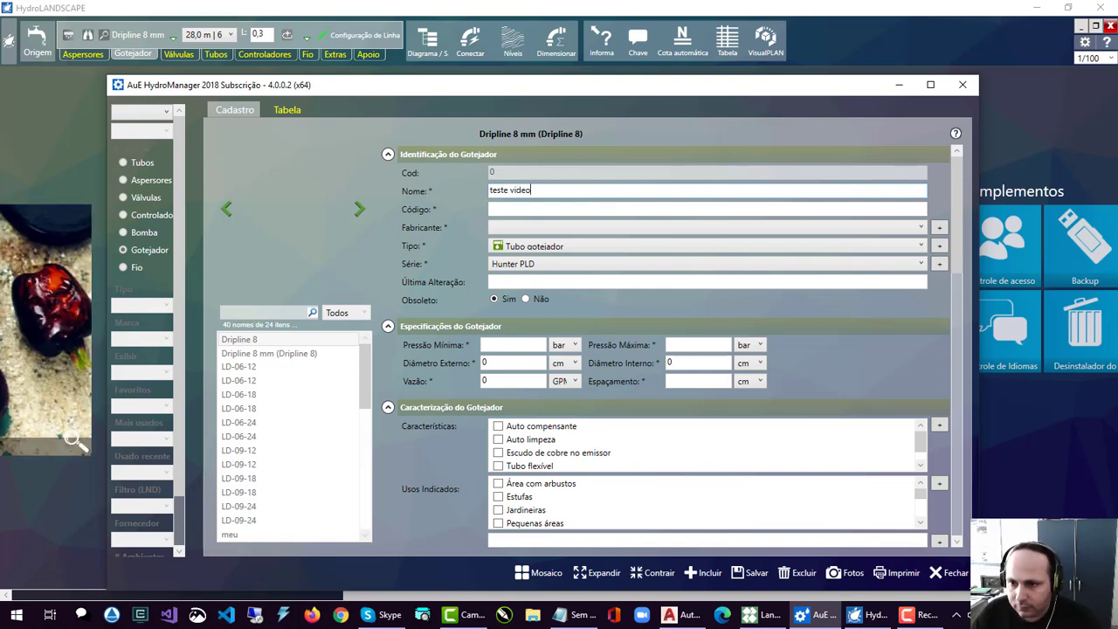
{"action": "left_click", "coordinate": [570, 208]}
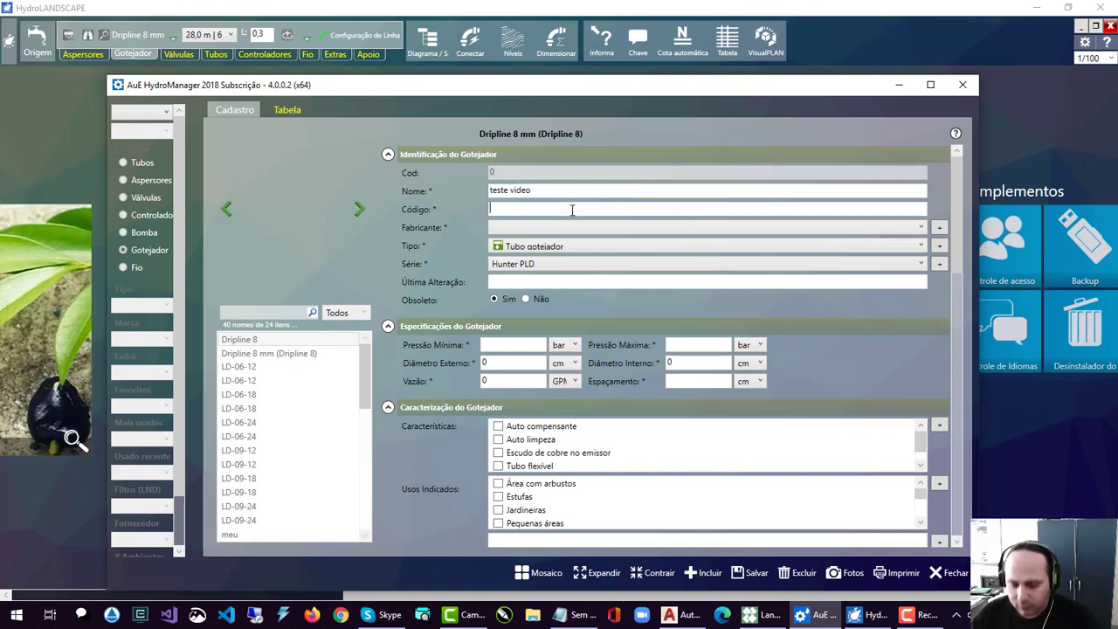
{"action": "left_click", "coordinate": [552, 229]}
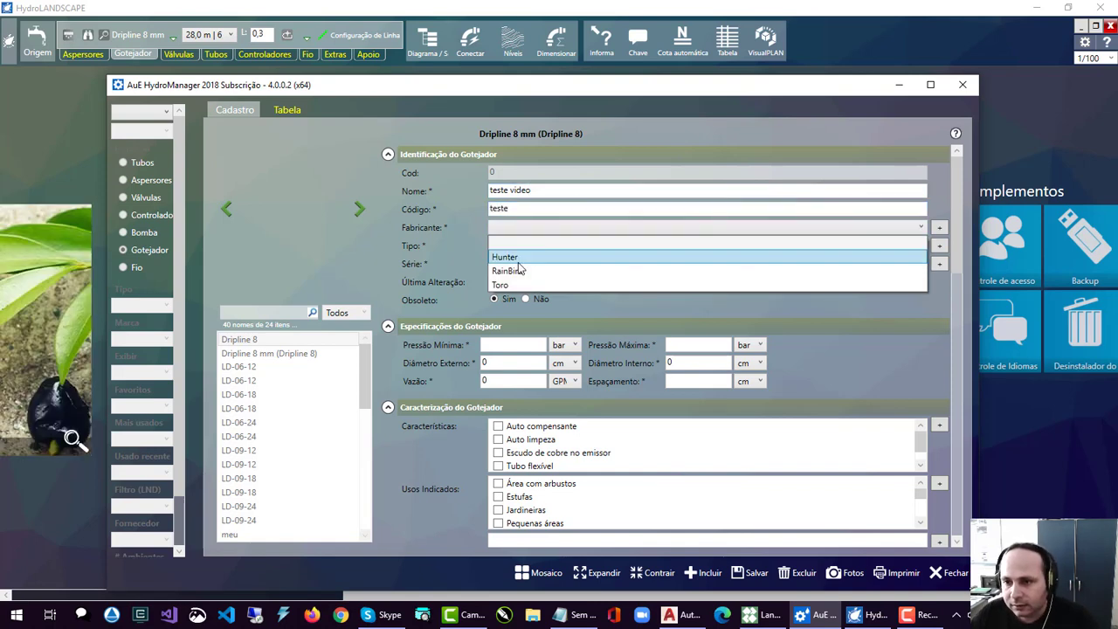
{"action": "left_click", "coordinate": [515, 252]}
{"action": "left_click", "coordinate": [520, 262]}
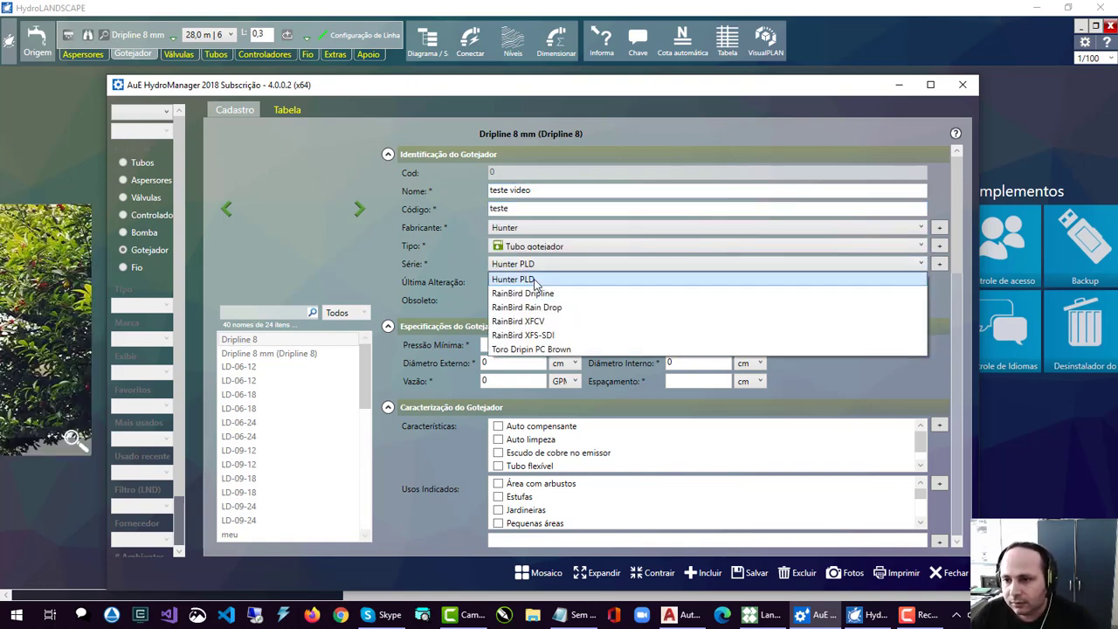
{"action": "left_click", "coordinate": [523, 280]}
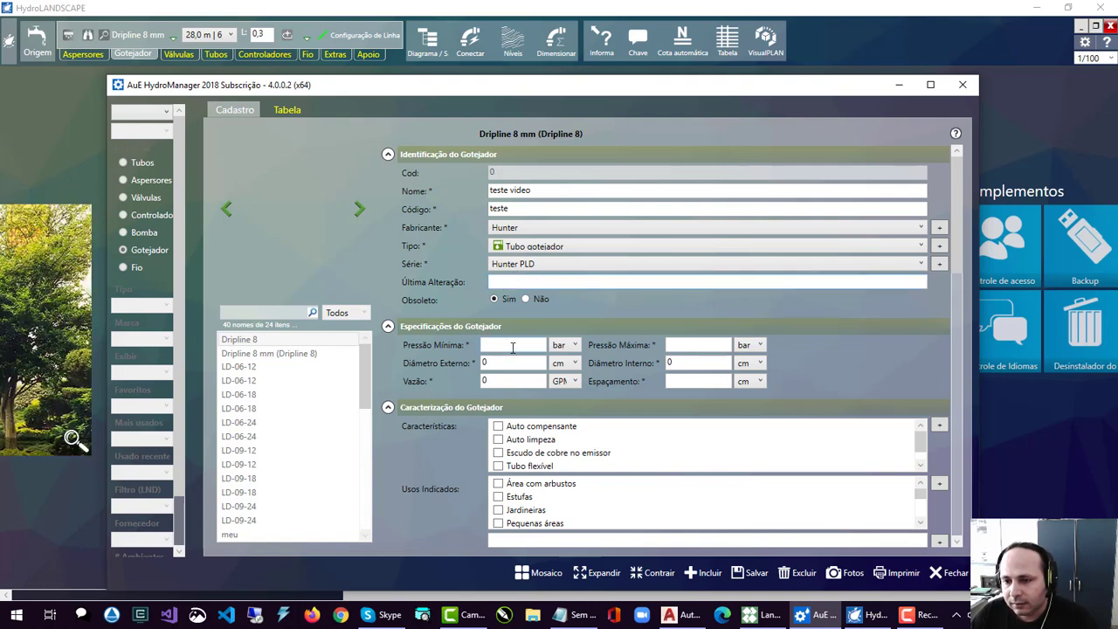
Set the new dripper's minimum pressure to 1 bar and its maximum pressure to 3 bar.
{"action": "left_click", "coordinate": [514, 345]}
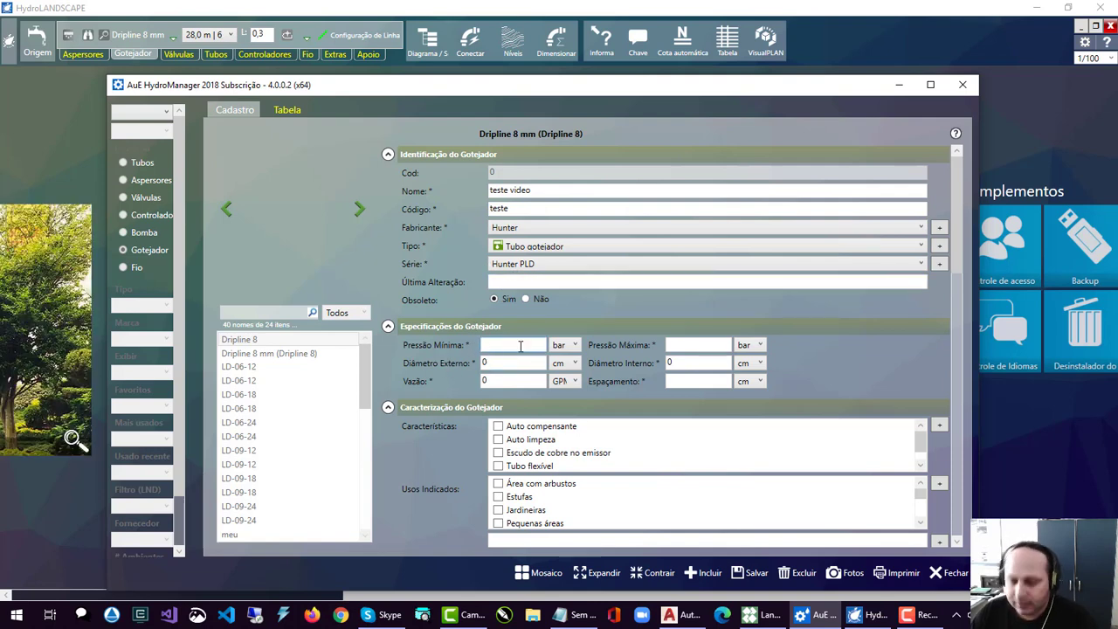
{"action": "type", "text": "1"}
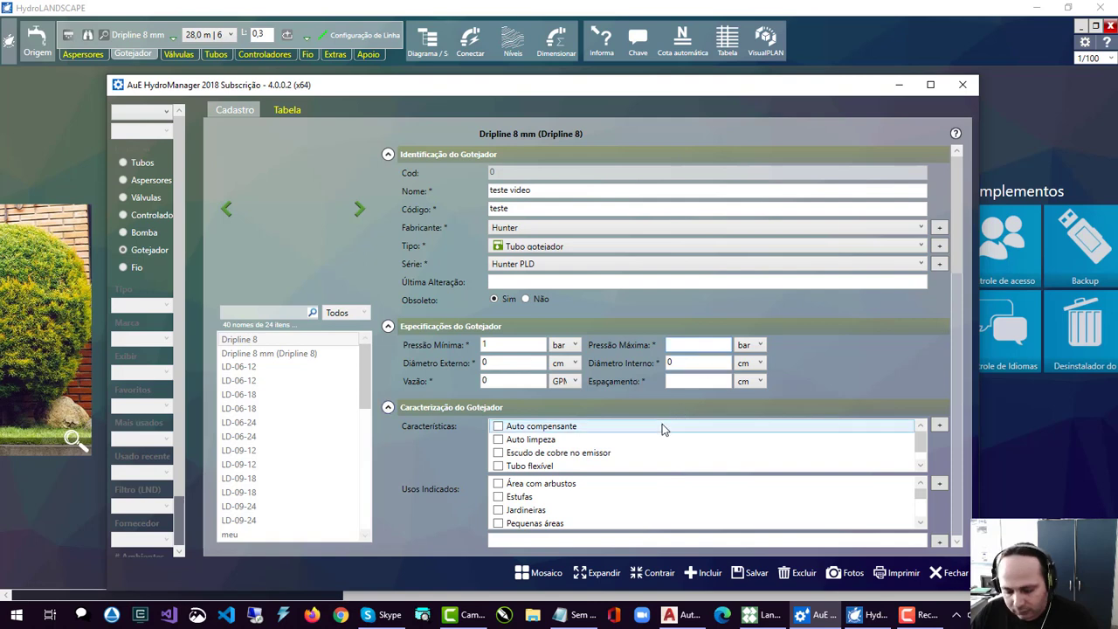
{"action": "type", "text": "3"}
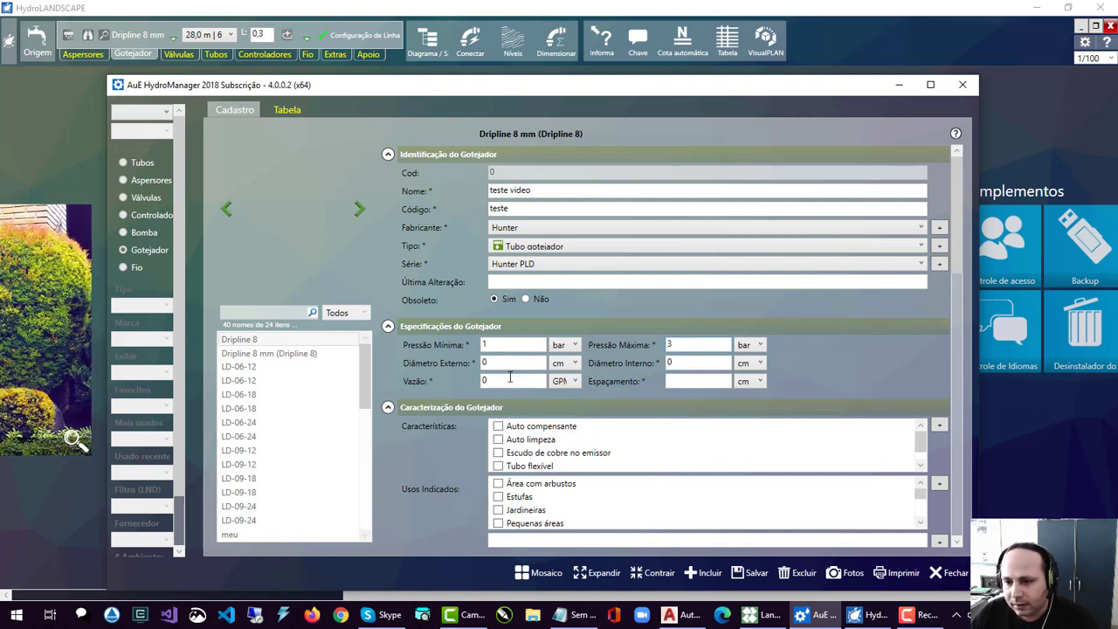
Set the dripper's external diameter to 15 mm and its internal diameter to 12 mm.
{"action": "type", "text": "15"}
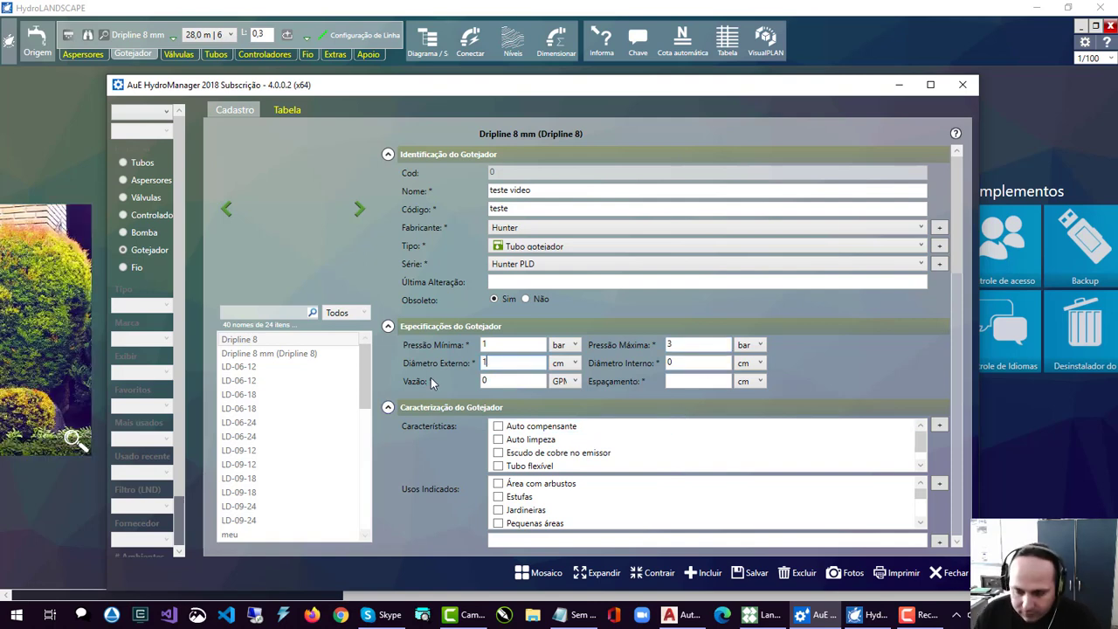
{"action": "left_click", "coordinate": [575, 363]}
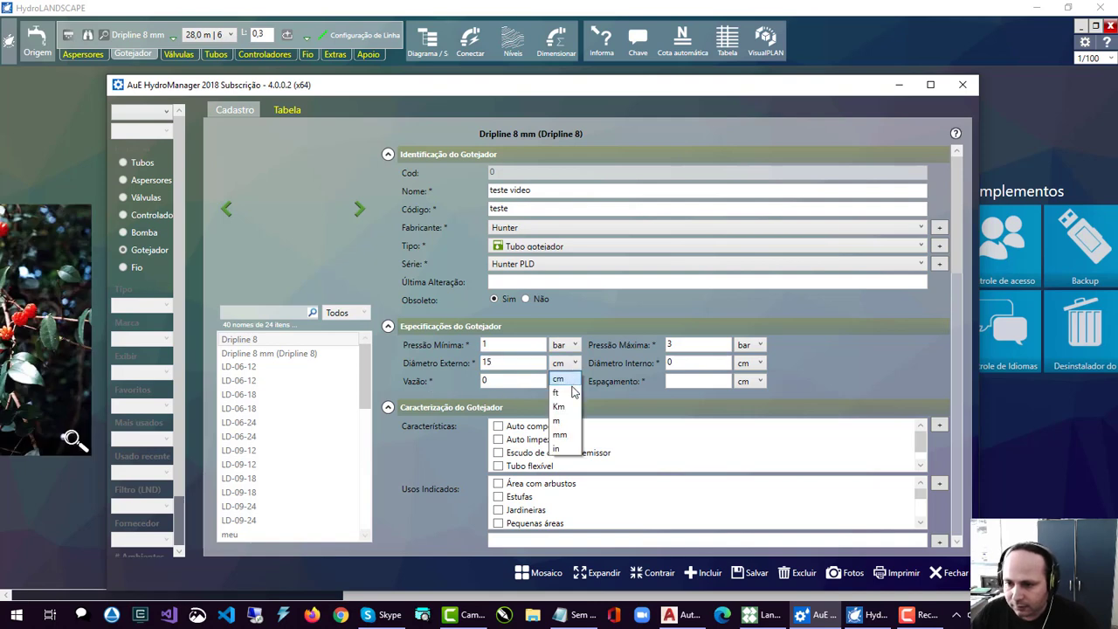
{"action": "left_click", "coordinate": [562, 424]}
{"action": "type", "text": "15"}
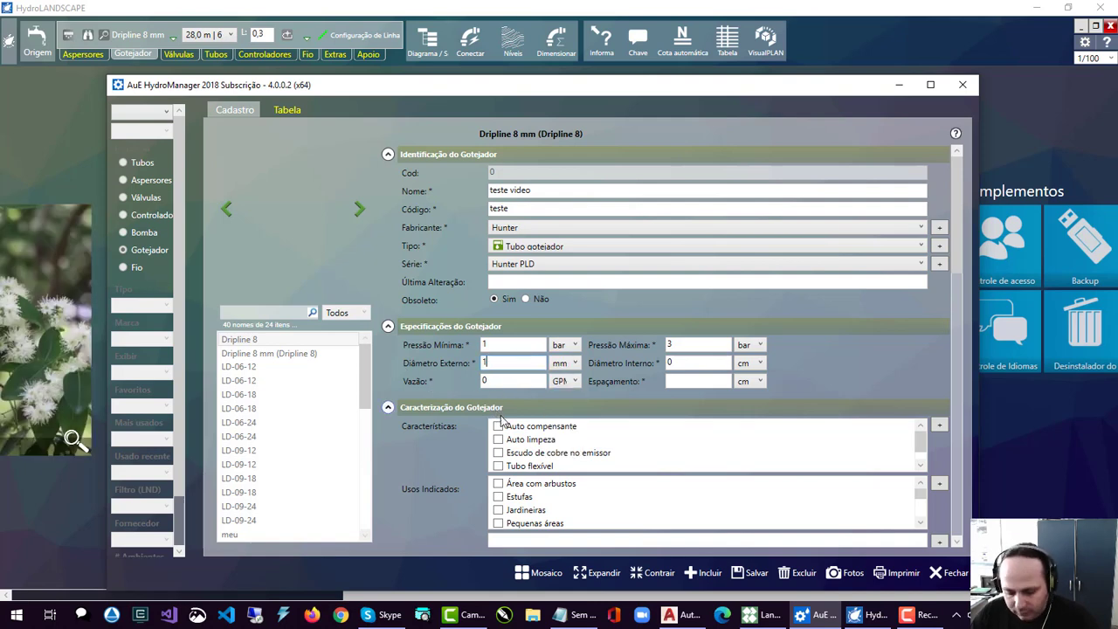
{"action": "left_click", "coordinate": [753, 362]}
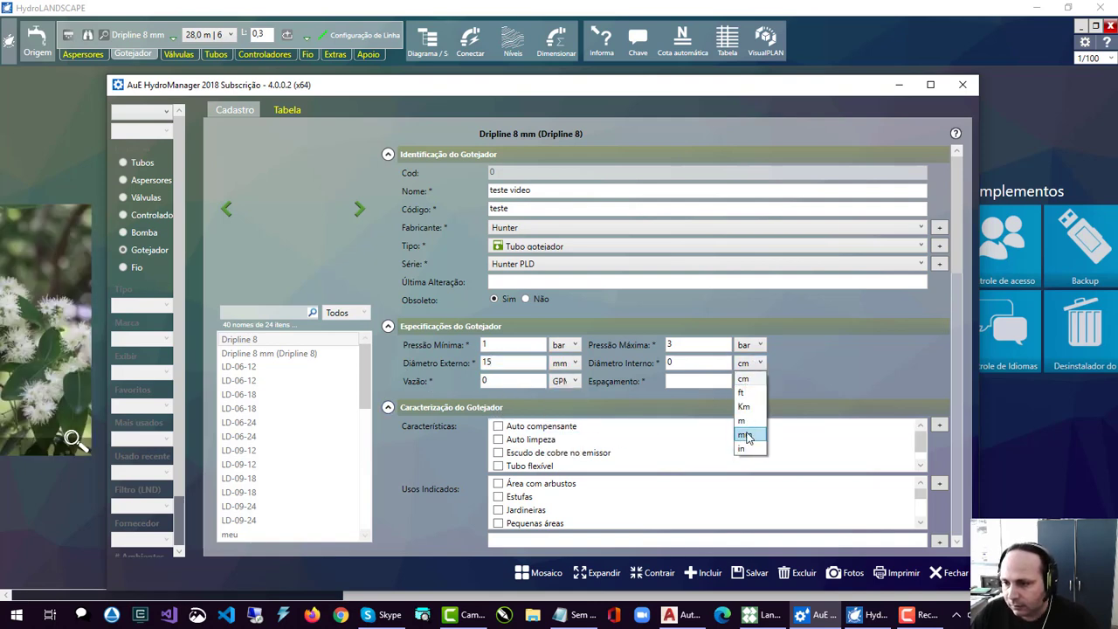
{"action": "left_click", "coordinate": [742, 426]}
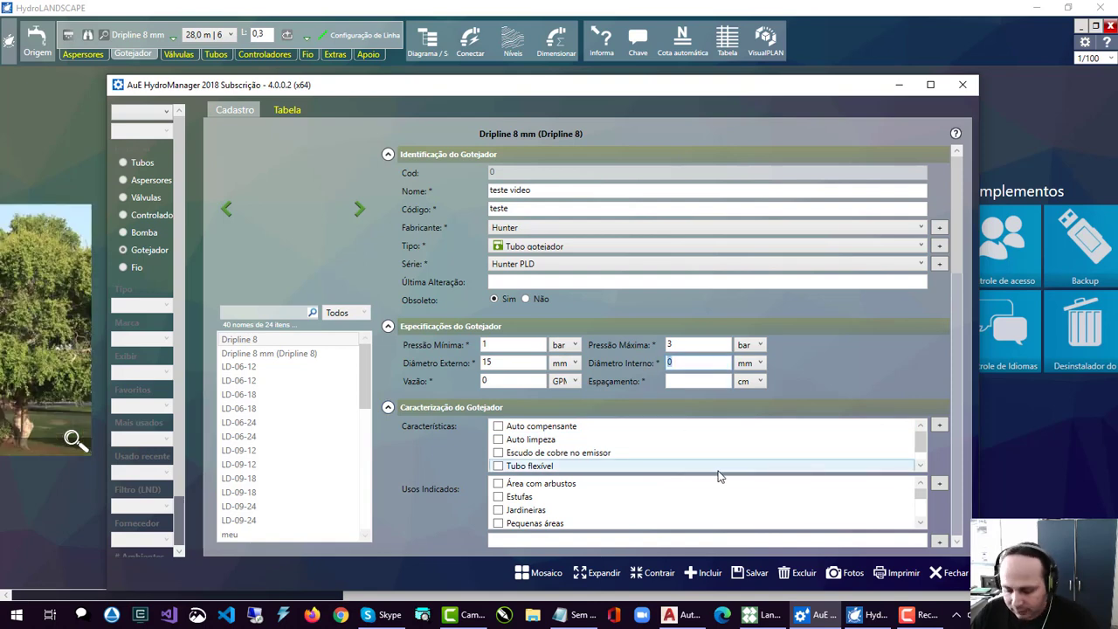
{"action": "type", "text": "1"}
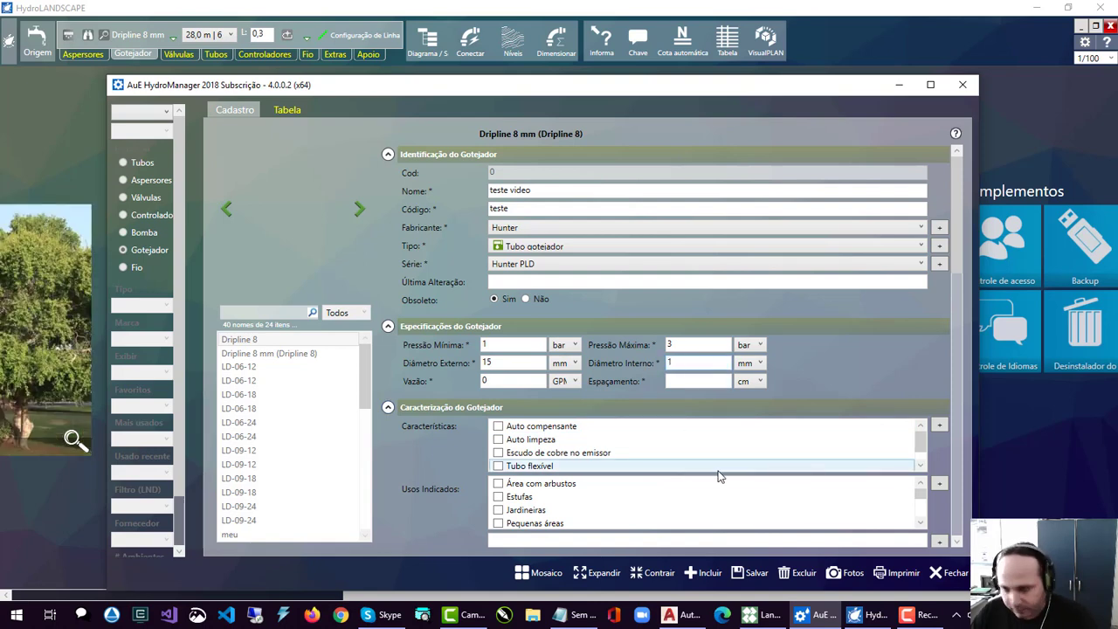
{"action": "type", "text": "2"}
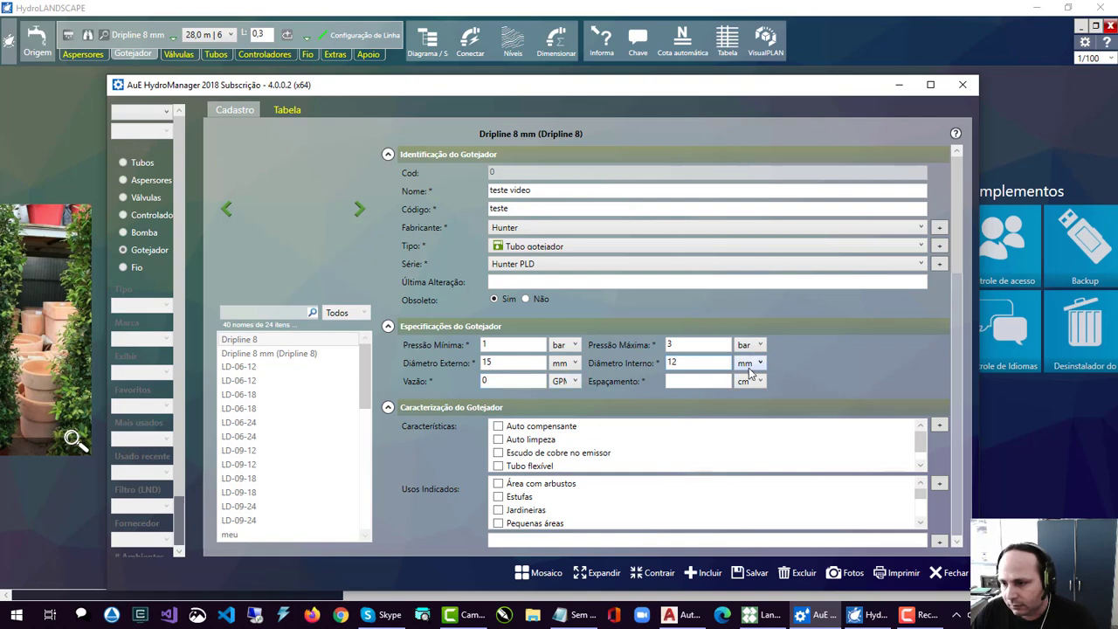
Set the dripper's flow to 0,001 m3/h and its emitter spacing to 30 cm.
{"action": "left_click", "coordinate": [572, 382]}
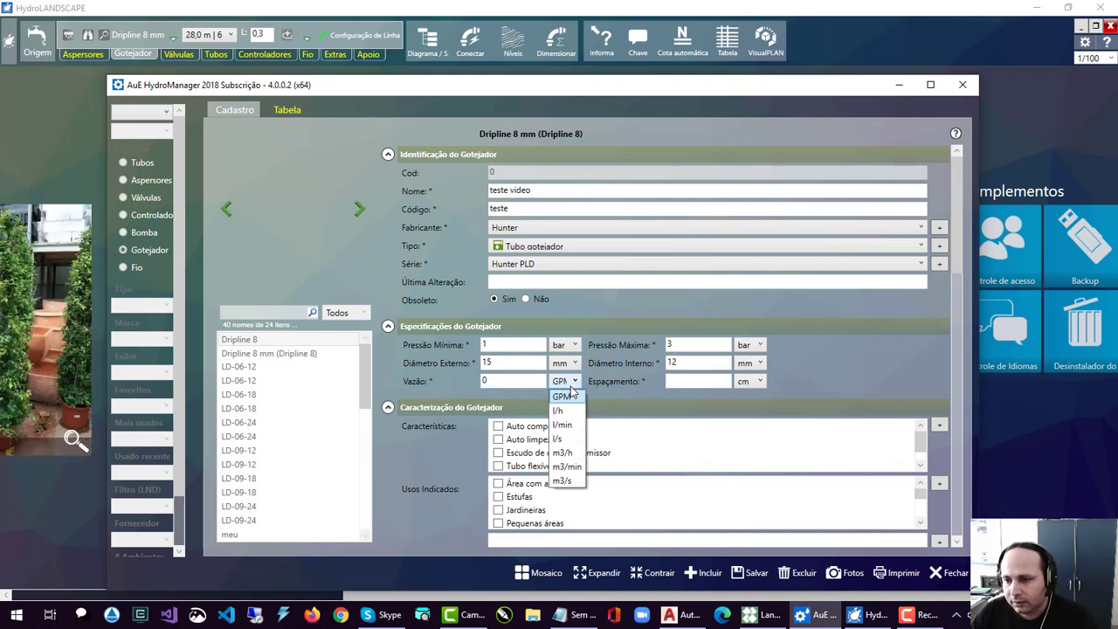
{"action": "left_click", "coordinate": [576, 453]}
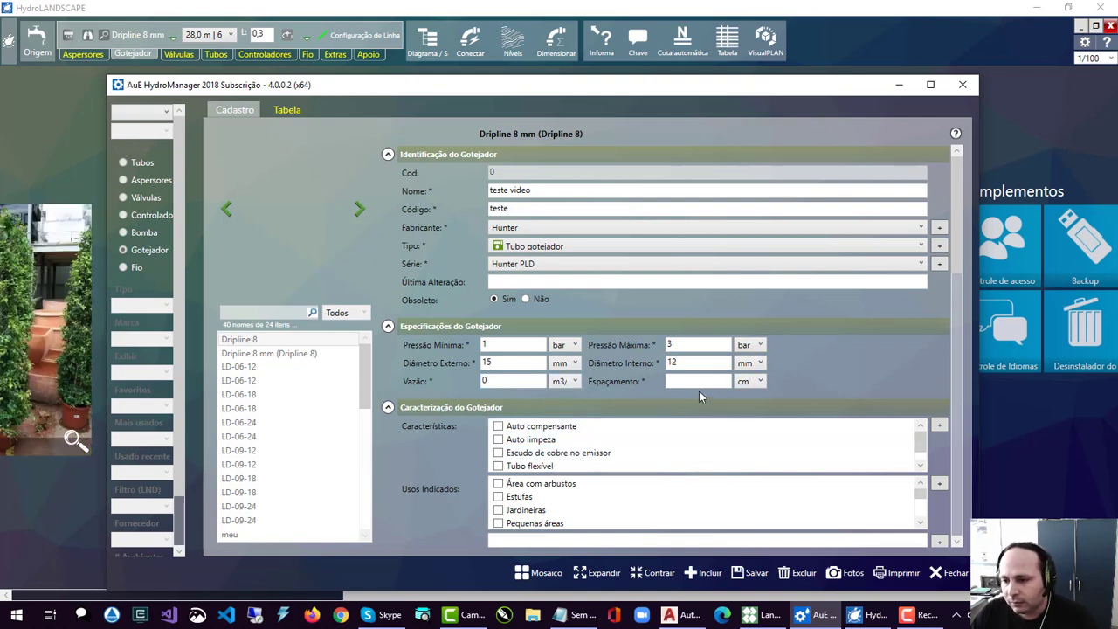
{"action": "left_click", "coordinate": [751, 382]}
{"action": "left_click", "coordinate": [744, 396]}
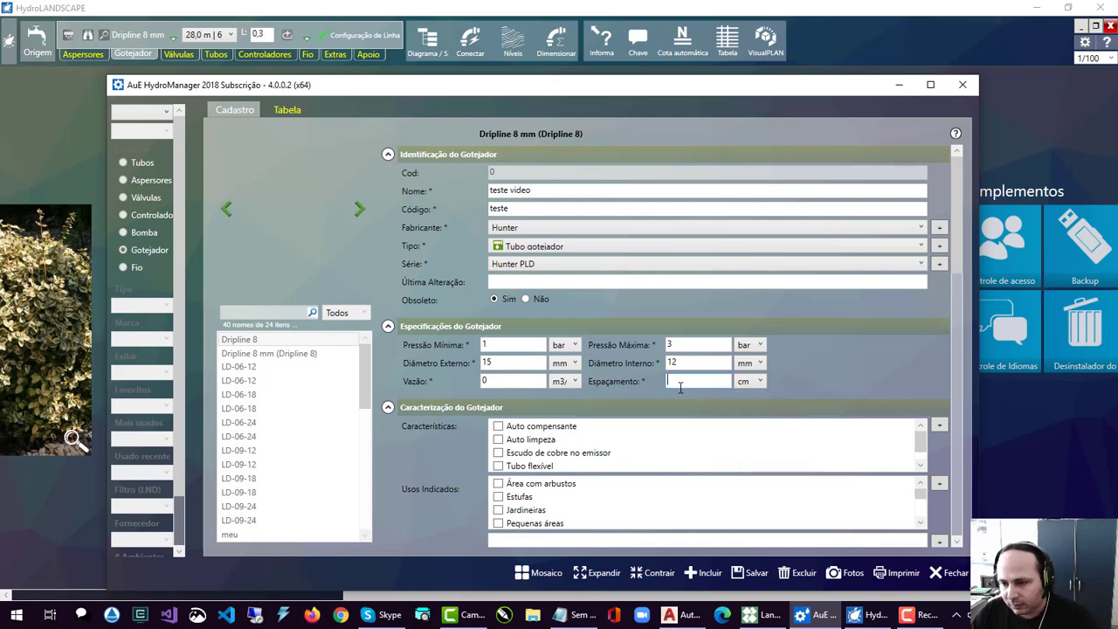
{"action": "left_click", "coordinate": [679, 387]}
{"action": "type", "text": "30"}
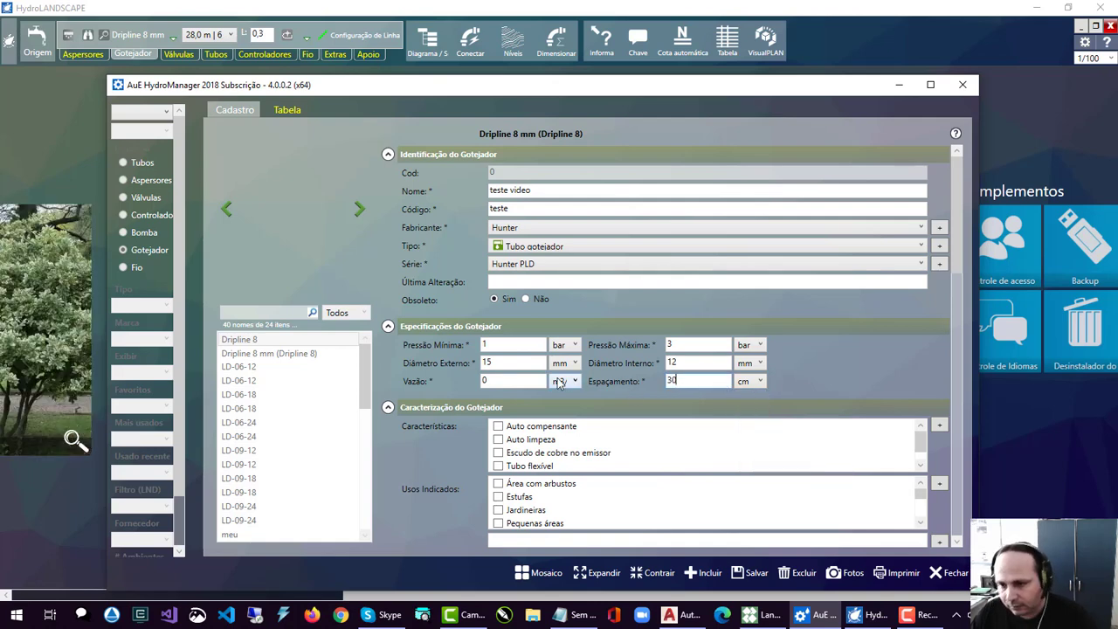
{"action": "left_click", "coordinate": [502, 381]}
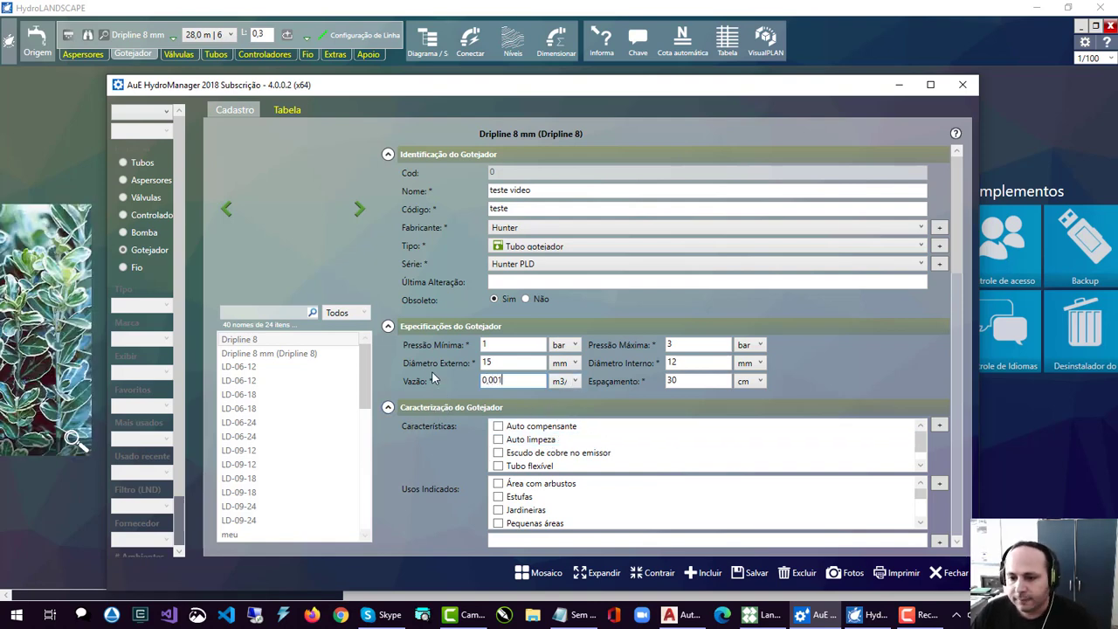
Collapse the Caracterização do Gotejador section and save the new dripper record.
{"action": "scroll", "coordinate": [432, 370], "scroll_direction": "down", "scroll_amount": 2}
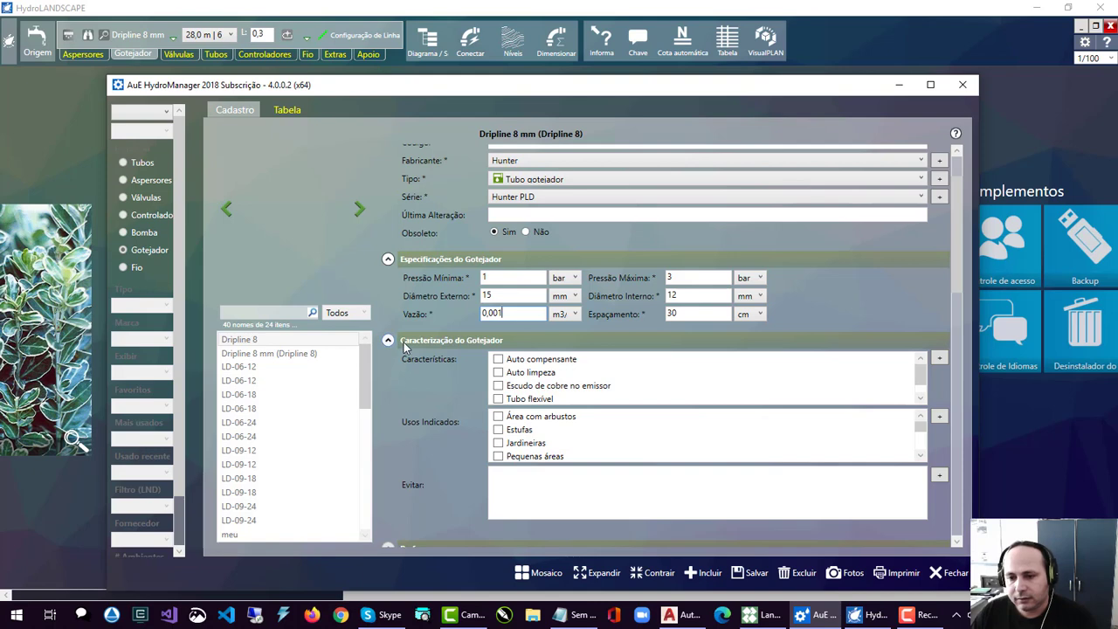
{"action": "left_click", "coordinate": [404, 343]}
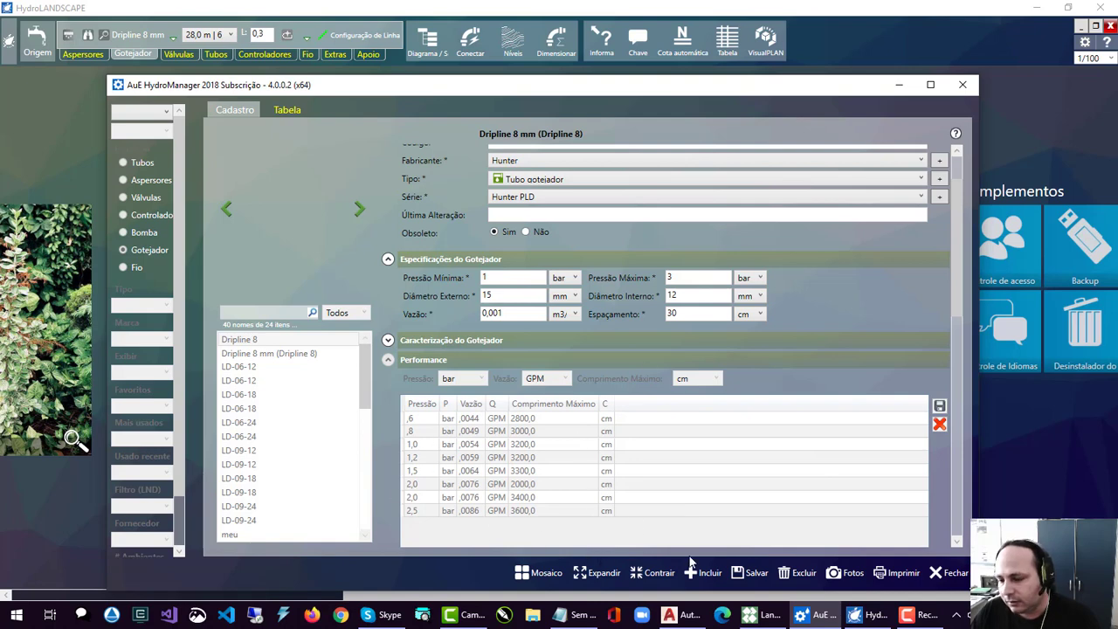
{"action": "left_click", "coordinate": [750, 572]}
{"action": "left_click", "coordinate": [504, 347]}
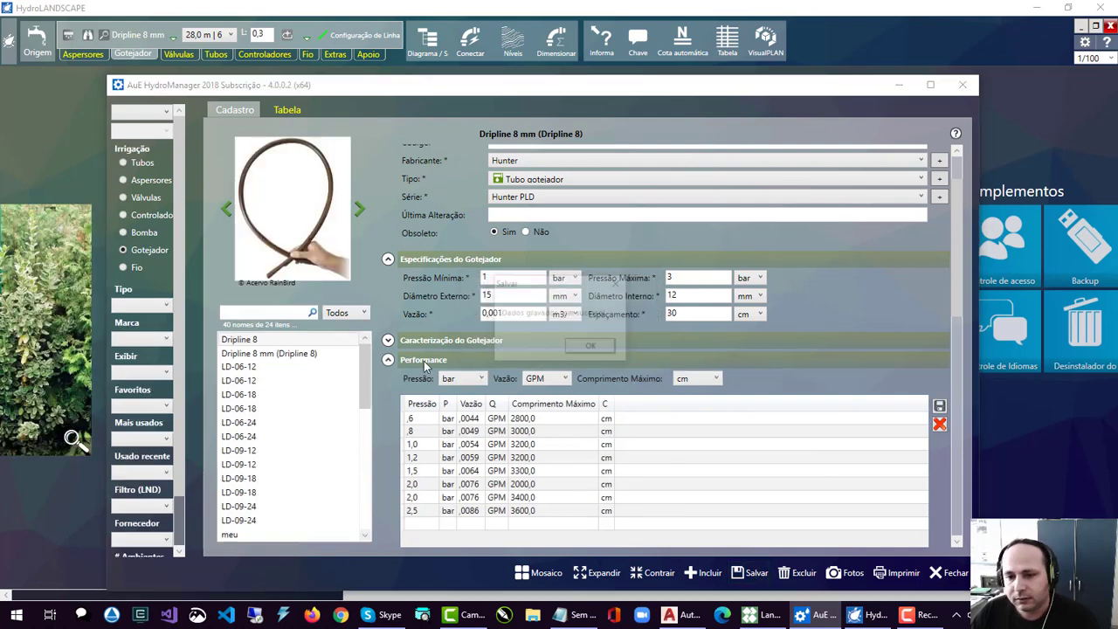
{"action": "left_click", "coordinate": [592, 348]}
Open the newly saved "teste" dripper from the item list and check its identification data.
{"action": "scroll", "coordinate": [288, 436], "scroll_direction": "down", "scroll_amount": 4}
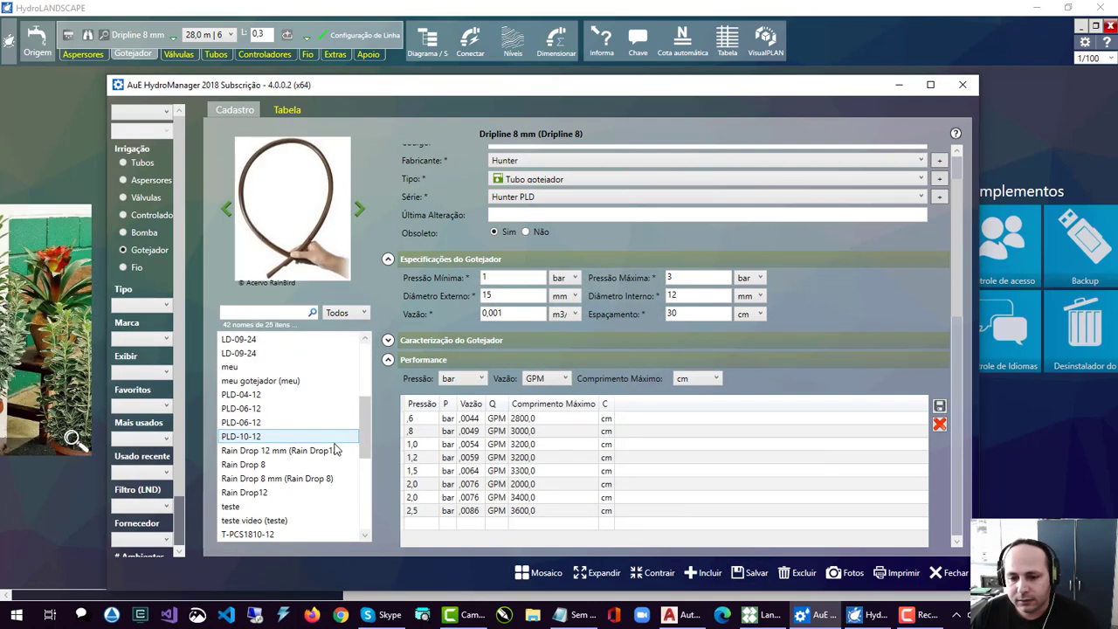
{"action": "left_click", "coordinate": [288, 507]}
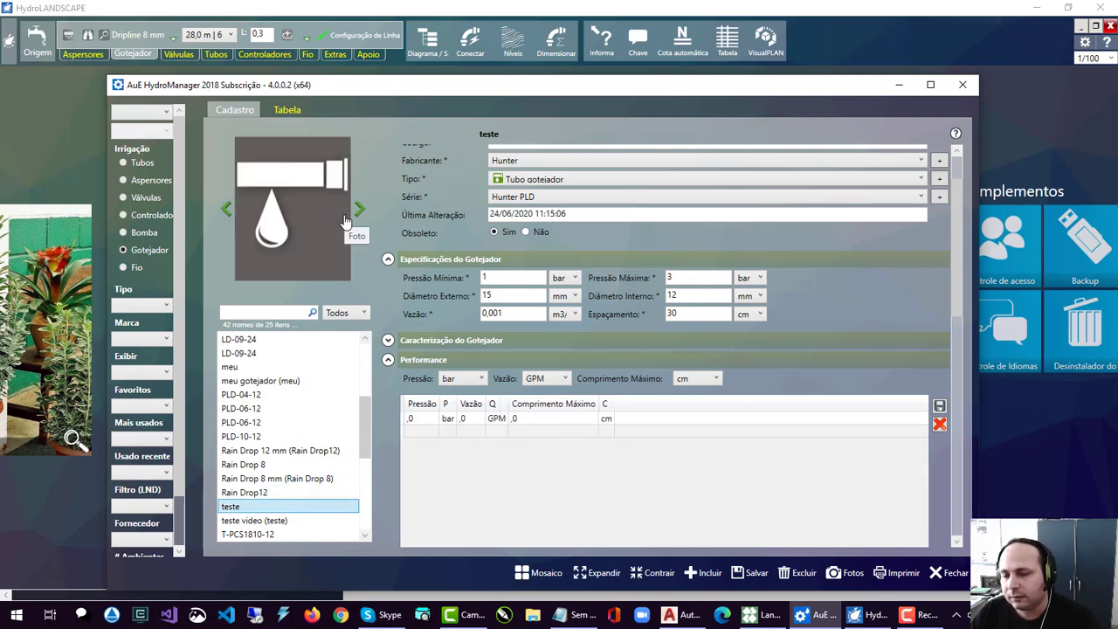
{"action": "scroll", "coordinate": [427, 195], "scroll_direction": "up", "scroll_amount": 1}
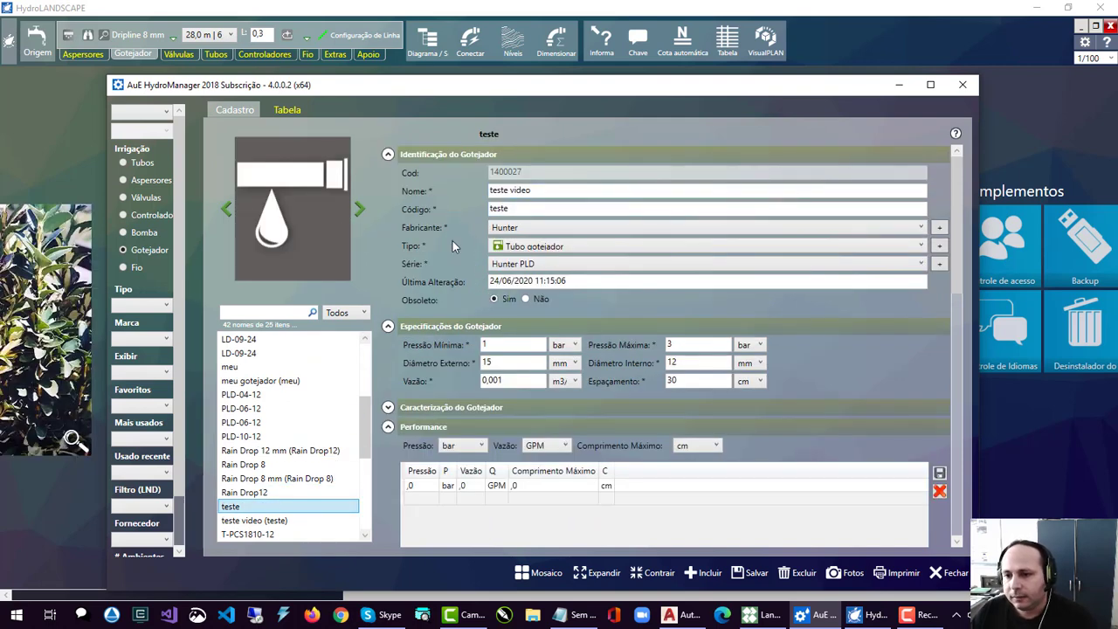
In the first row of the dripper's performance table, enter a pressure of 1 bar and a flow of 0,001 GPM.
{"action": "scroll", "coordinate": [453, 240], "scroll_direction": "down", "scroll_amount": 2}
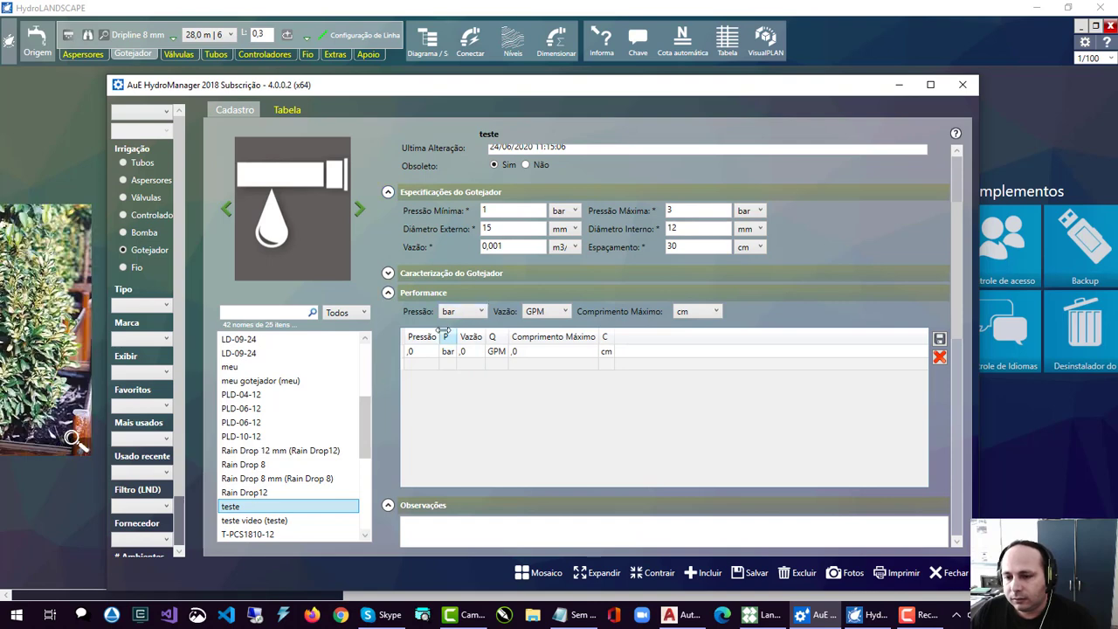
{"action": "left_click", "coordinate": [428, 353]}
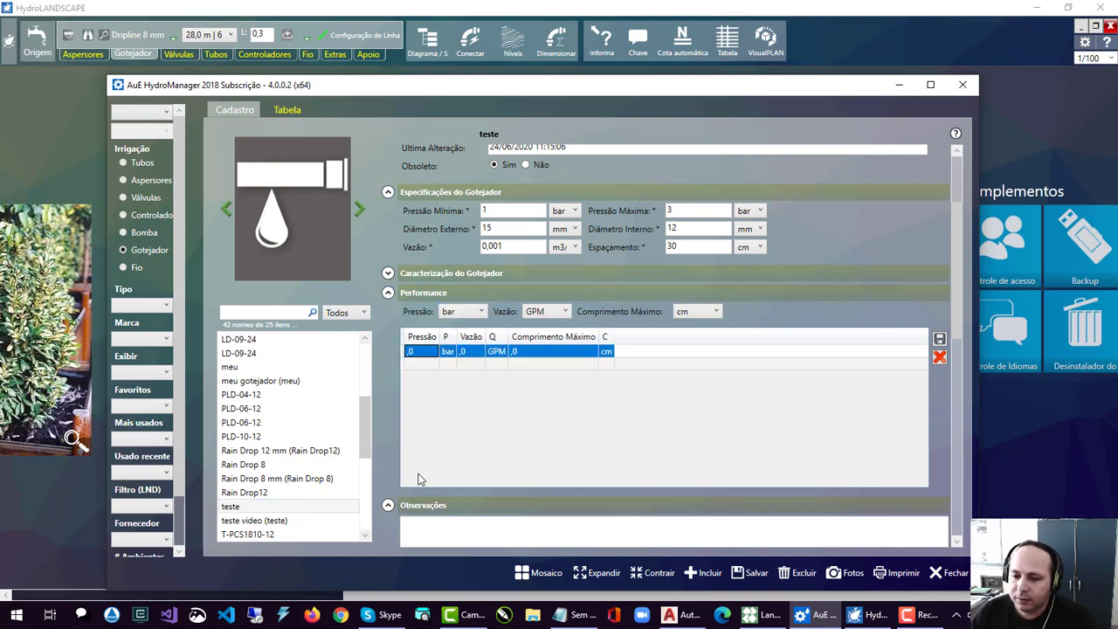
{"action": "left_click", "coordinate": [425, 507]}
{"action": "left_click", "coordinate": [427, 351]}
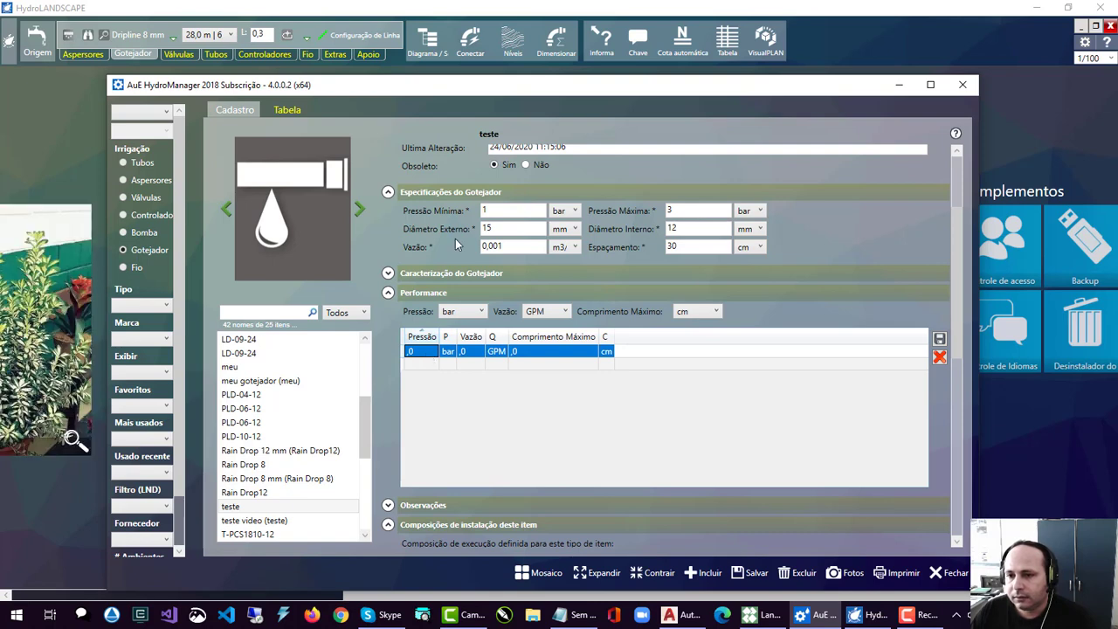
{"action": "left_click", "coordinate": [423, 351]}
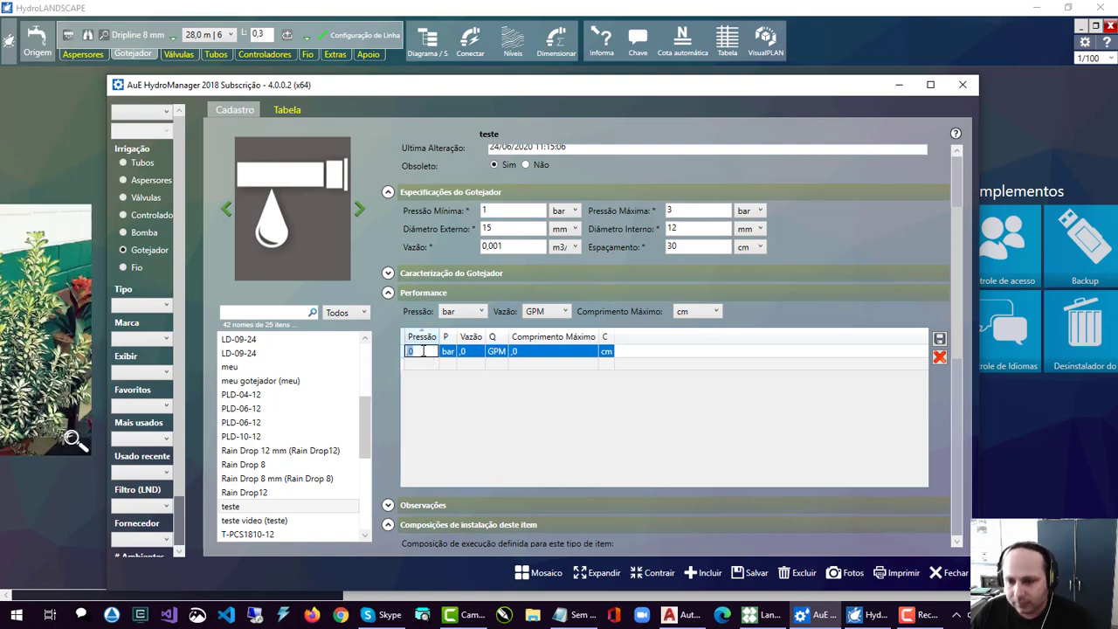
{"action": "type", "text": "1"}
{"action": "key", "text": "Return"}
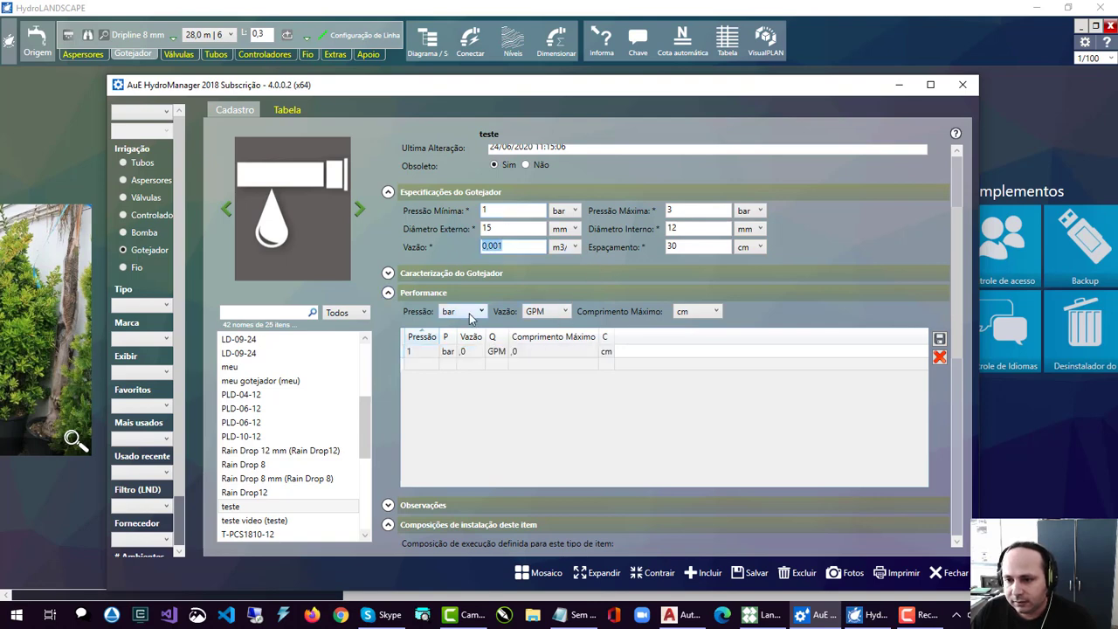
{"action": "left_click", "coordinate": [473, 352]}
{"action": "left_click", "coordinate": [476, 352]}
{"action": "type", "text": "0,001"}
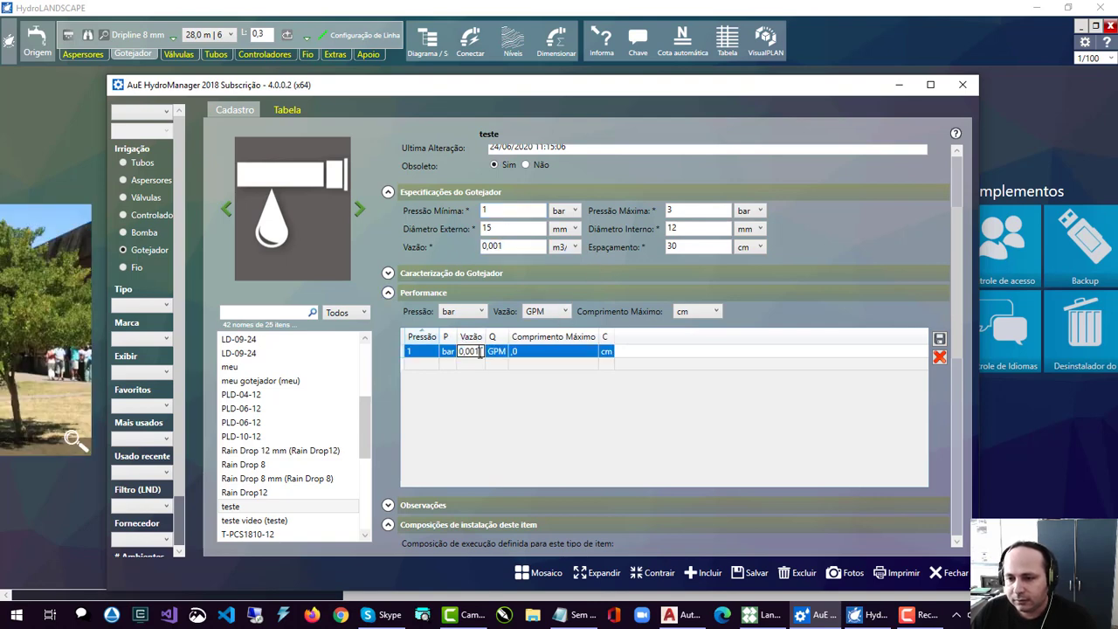
Enter a maximum length of 10000 cm in the first performance row.
{"action": "left_click", "coordinate": [556, 353]}
{"action": "left_click", "coordinate": [554, 351]}
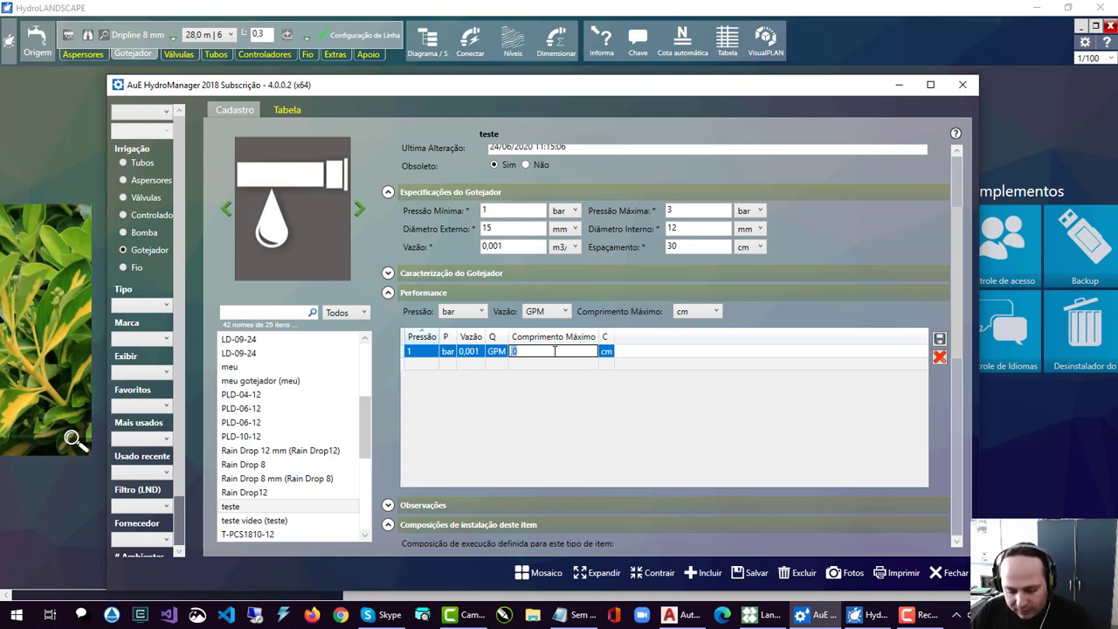
{"action": "type", "text": "1"}
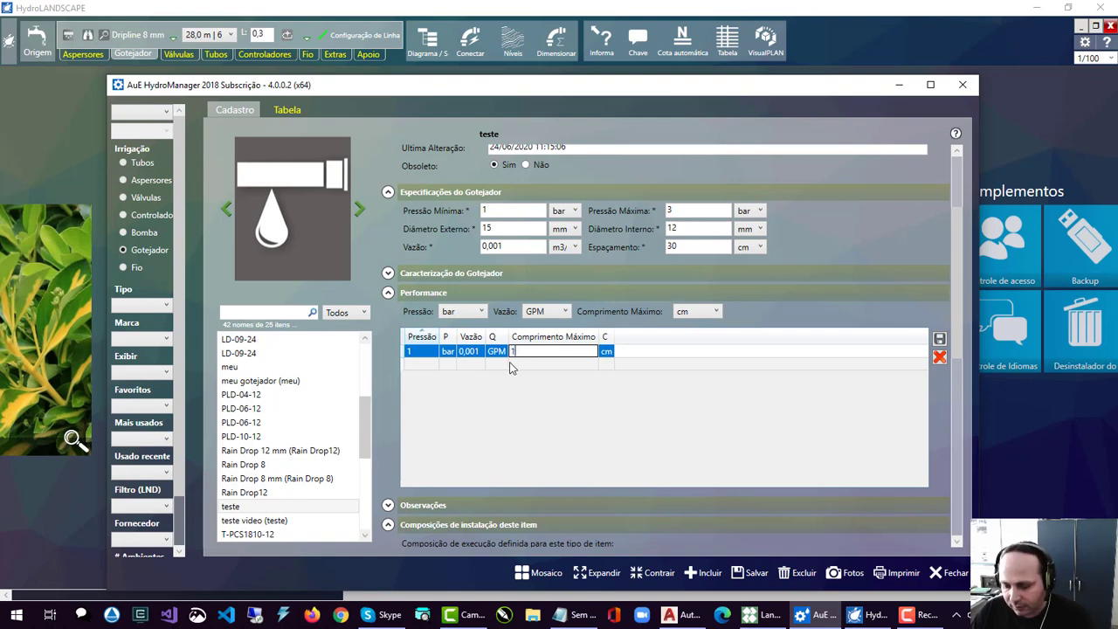
{"action": "type", "text": "0"}
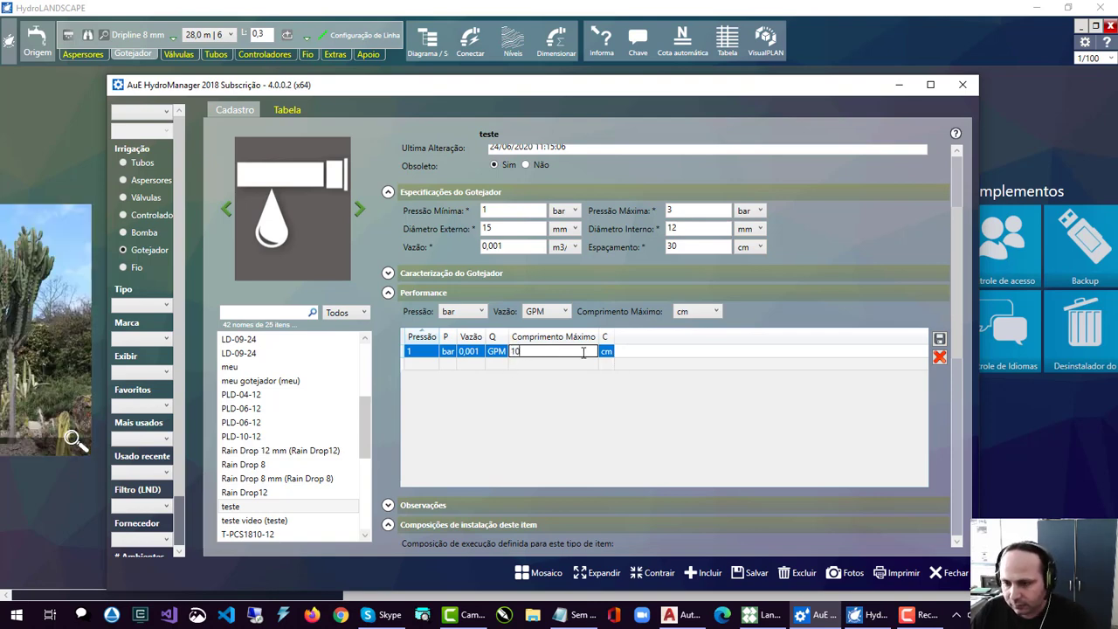
{"action": "type", "text": "000"}
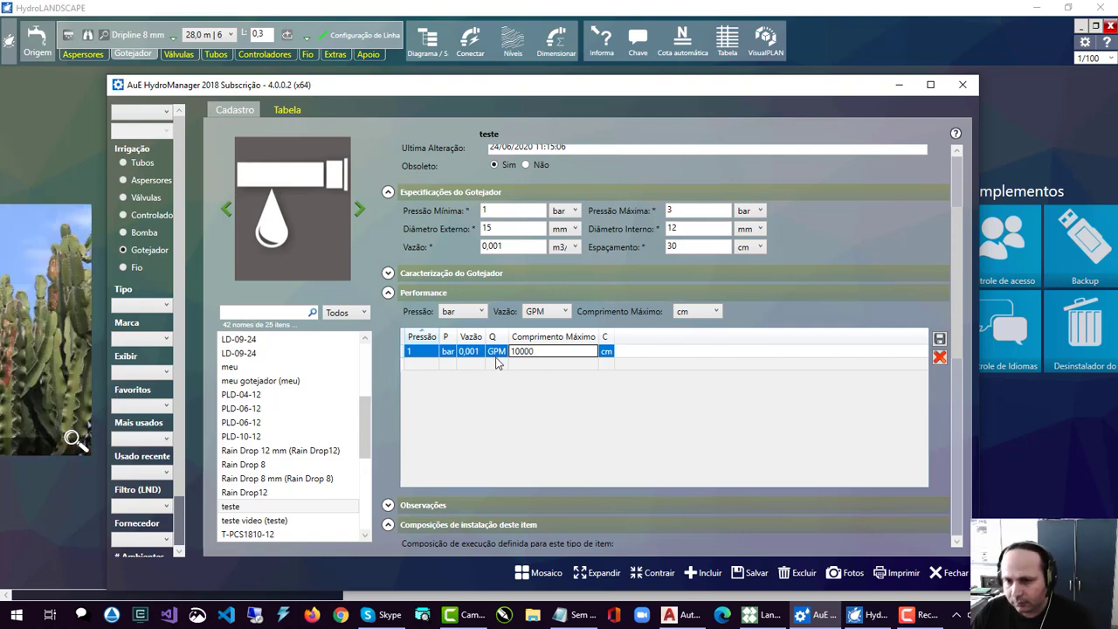
{"action": "left_click", "coordinate": [434, 367]}
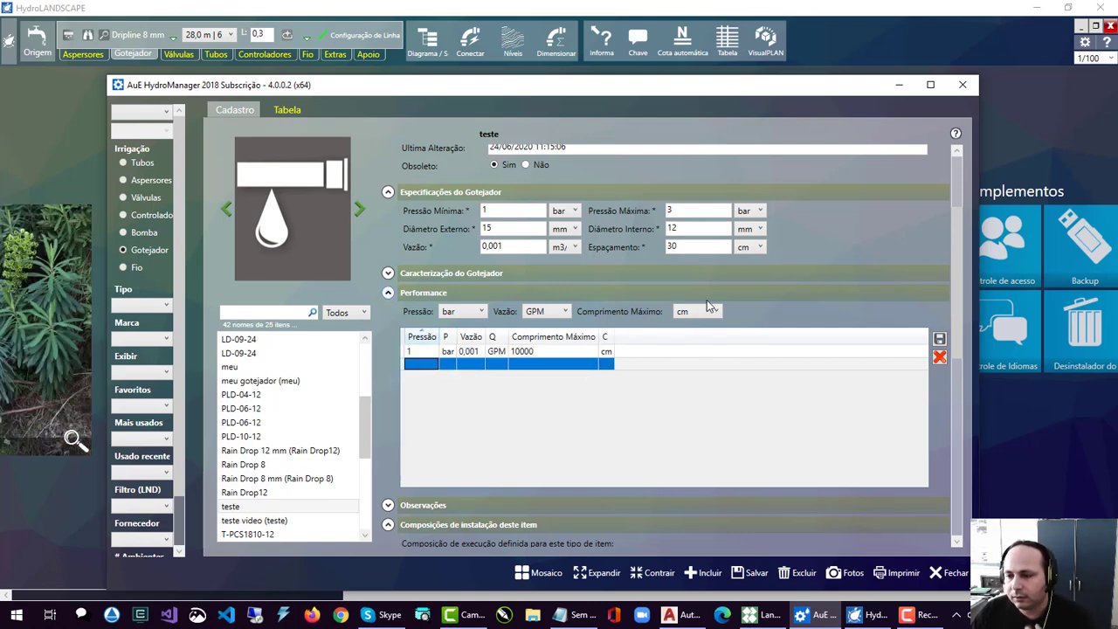
{"action": "left_click", "coordinate": [726, 320]}
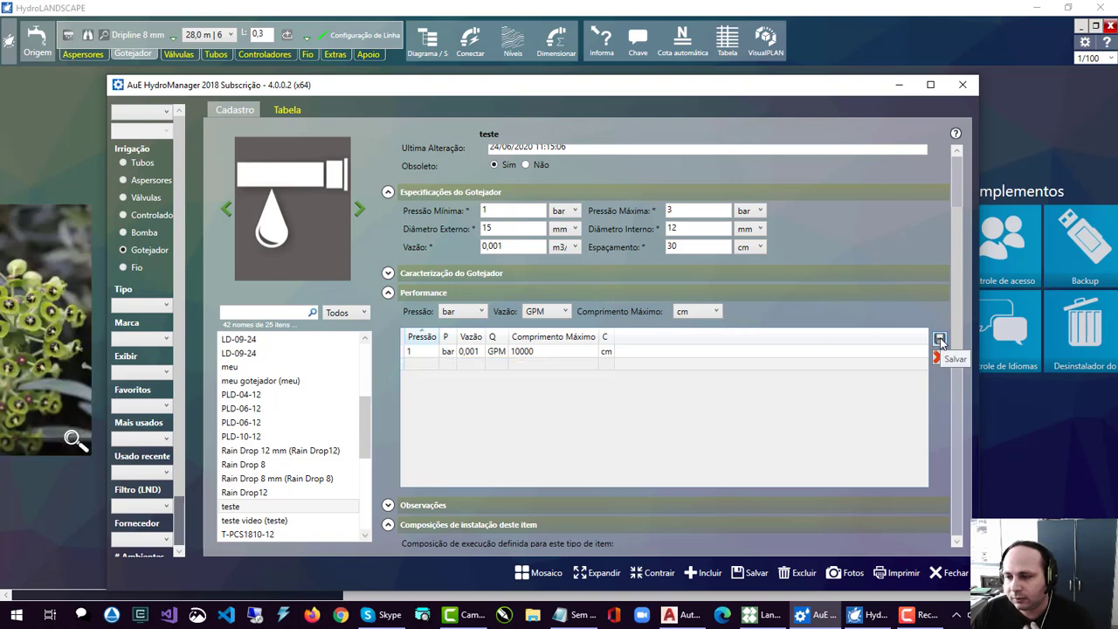
Add a second performance row with a pressure of 2 and a flow of 0,001.
{"action": "left_click", "coordinate": [424, 367]}
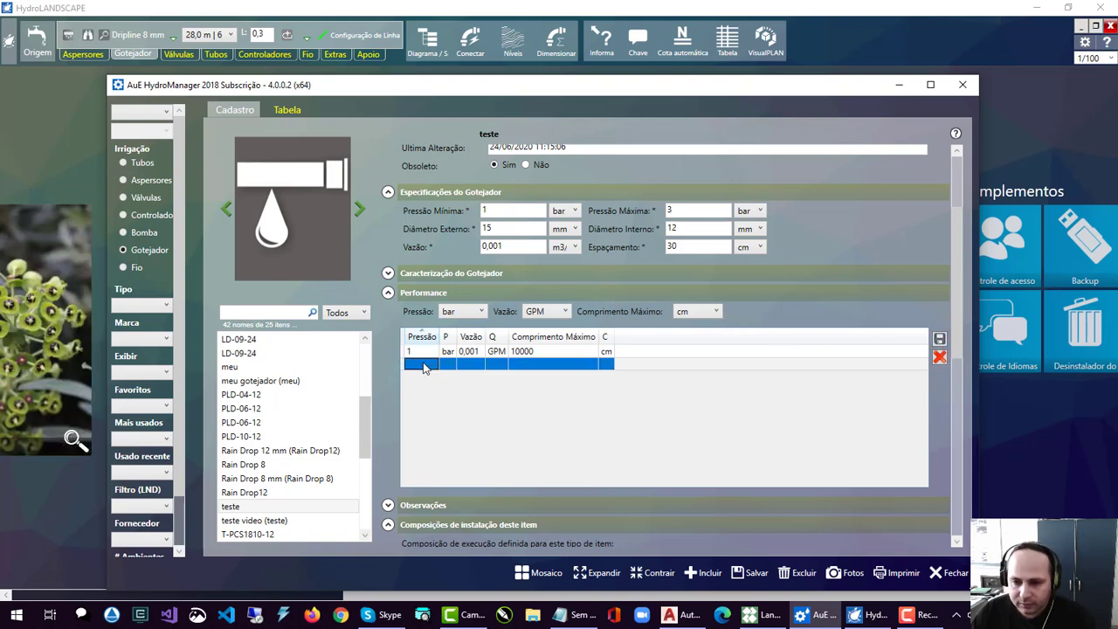
{"action": "type", "text": "2"}
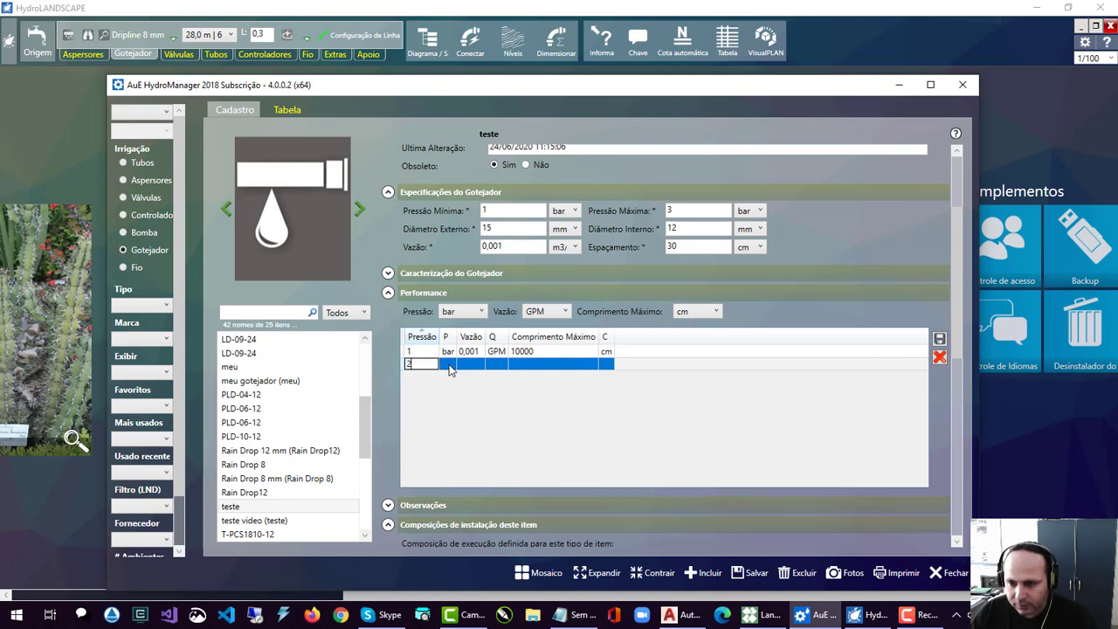
{"action": "left_click", "coordinate": [469, 368]}
{"action": "left_click", "coordinate": [477, 350]}
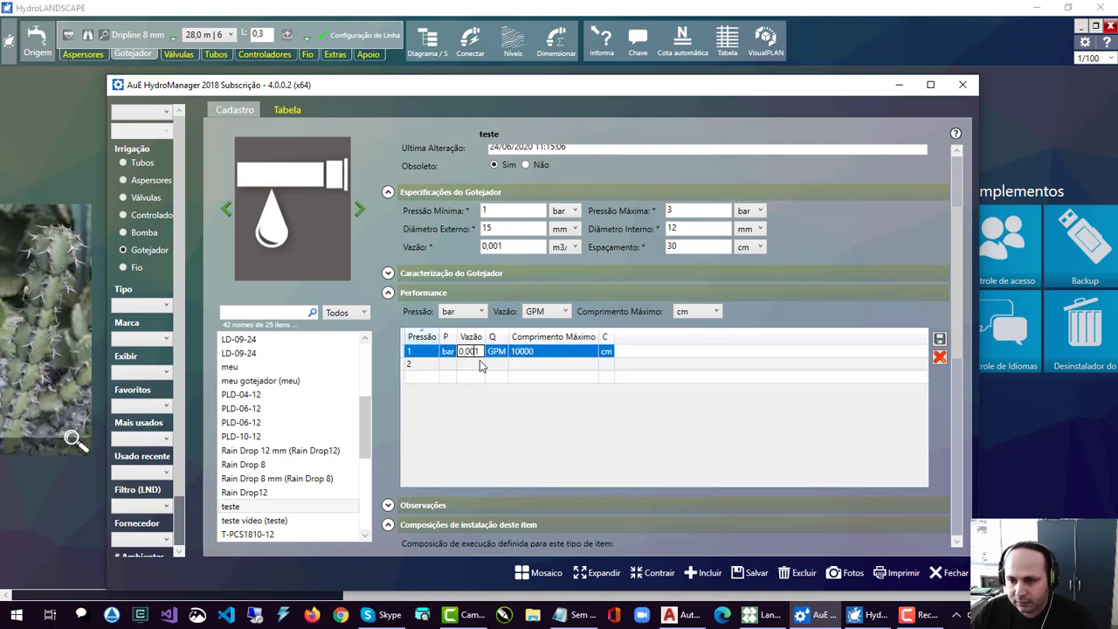
{"action": "left_click", "coordinate": [469, 368]}
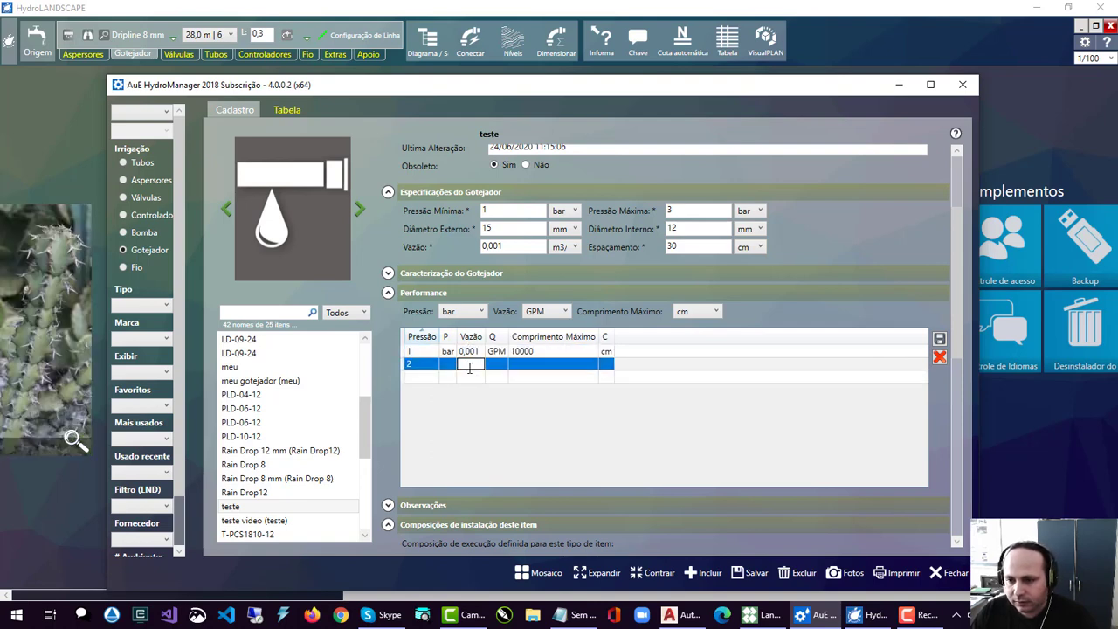
Set the second row's maximum length to 20000 and save the dripper's performance table.
{"action": "left_click", "coordinate": [521, 370]}
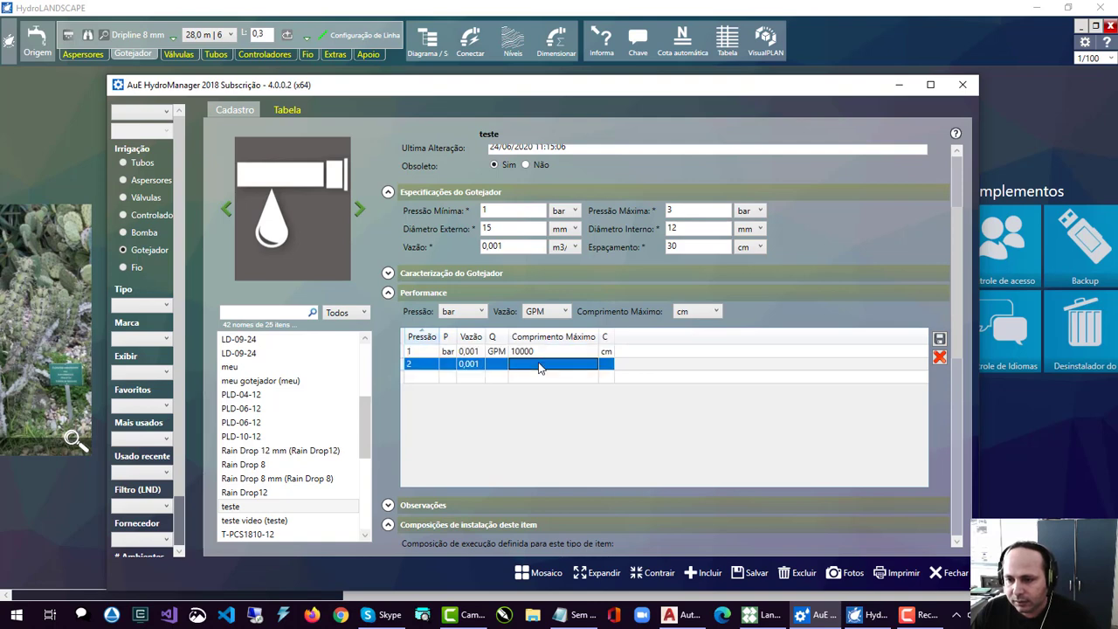
{"action": "left_click", "coordinate": [539, 368]}
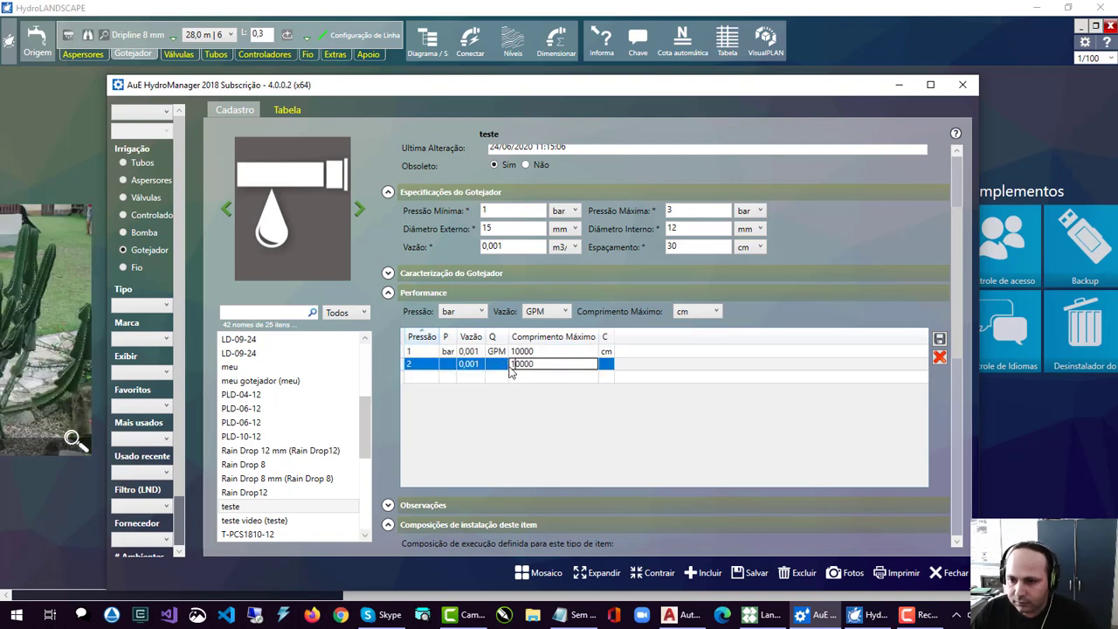
{"action": "type", "text": "2"}
{"action": "left_click", "coordinate": [557, 369]}
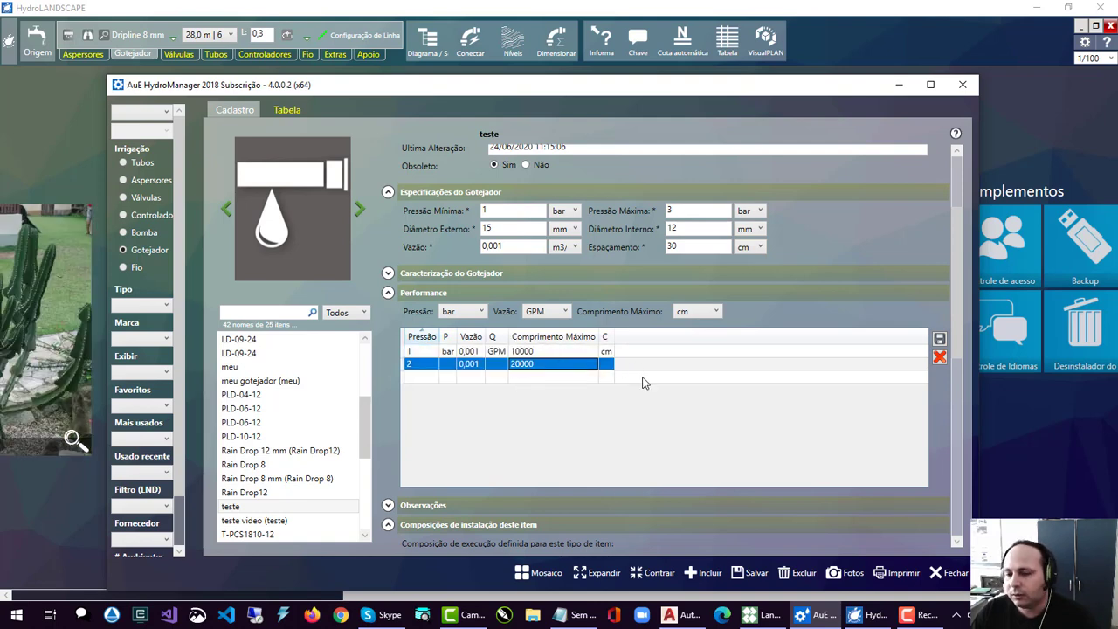
{"action": "left_click", "coordinate": [940, 339]}
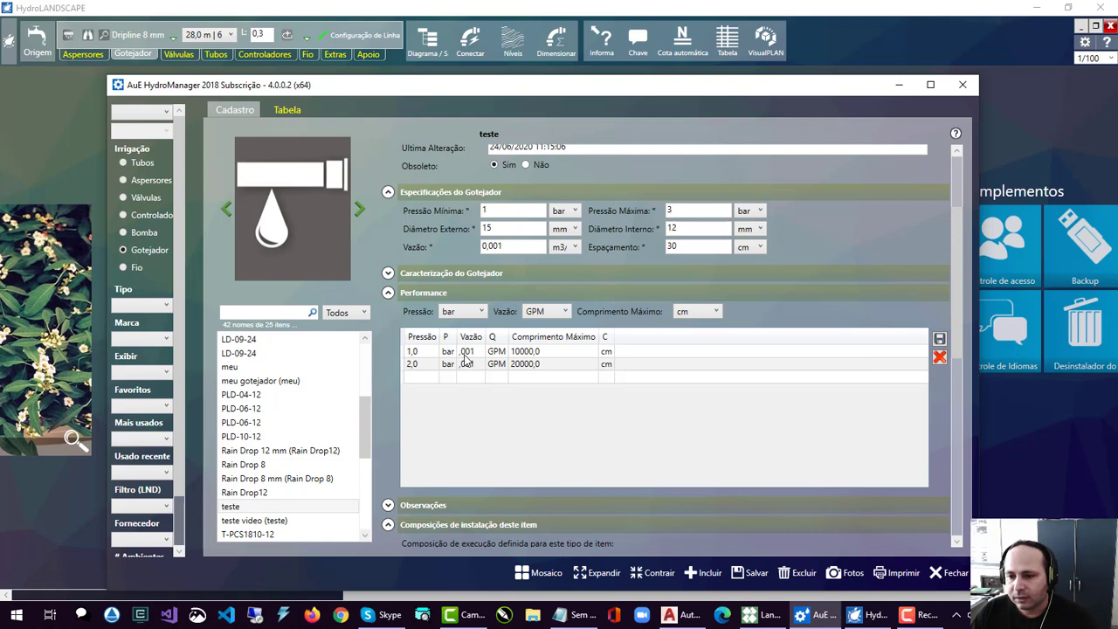
Display the performance table's flow in m3/h and its maximum length in m.
{"action": "left_click", "coordinate": [566, 313]}
{"action": "left_click", "coordinate": [537, 382]}
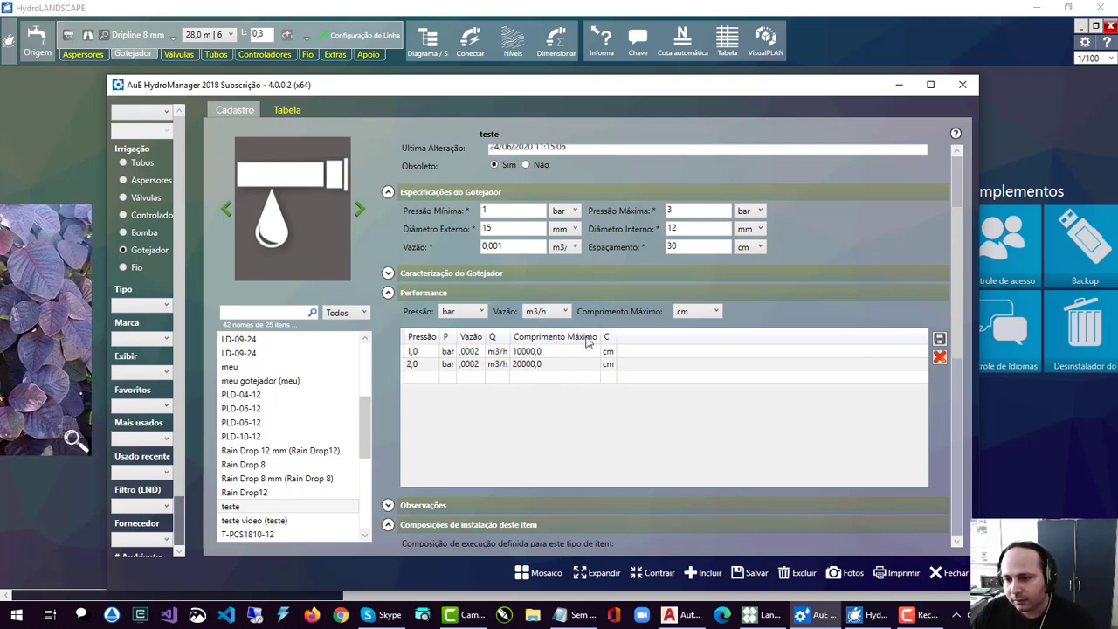
{"action": "left_click", "coordinate": [716, 312]}
{"action": "left_click", "coordinate": [692, 388]}
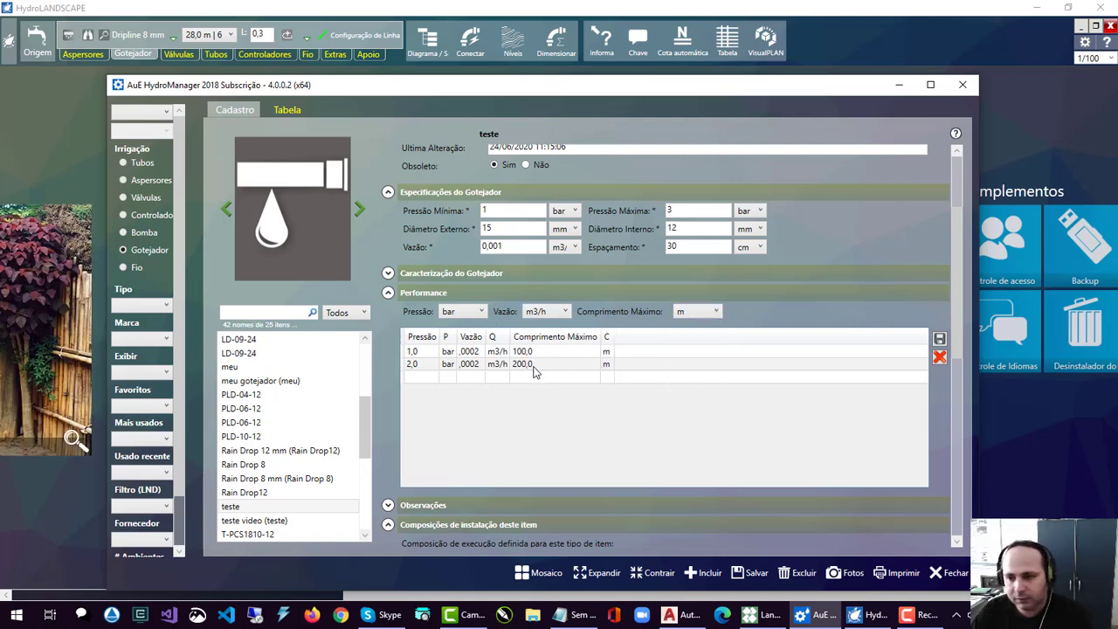
{"action": "left_click", "coordinate": [505, 364]}
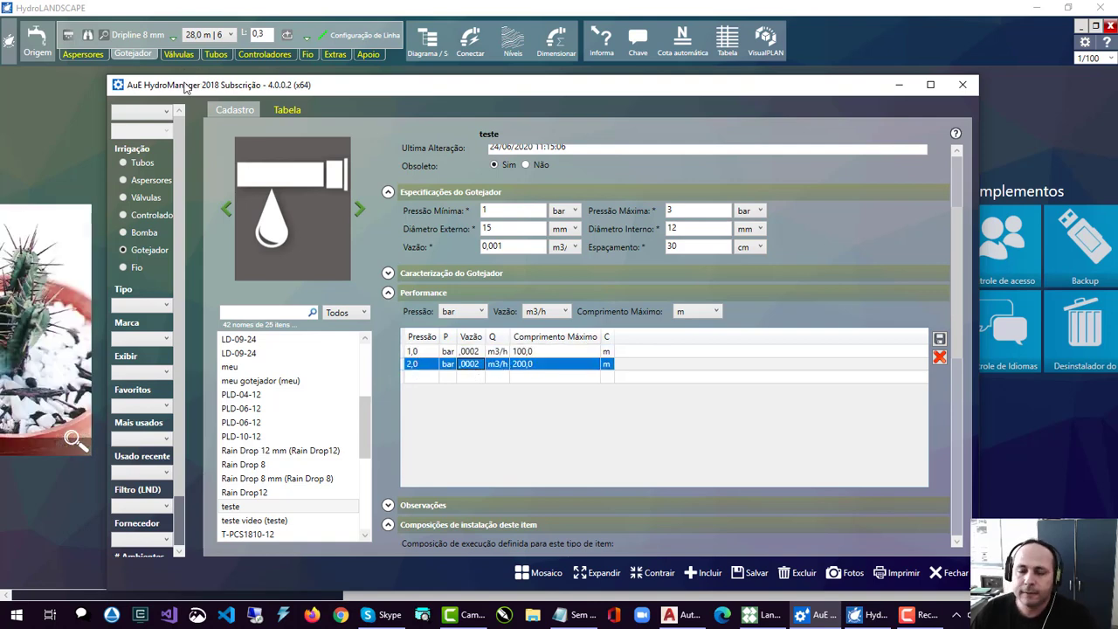
In HydroLANDSCAPE, search the dripper list for "tes" and choose the "teste video" dripper.
{"action": "left_click", "coordinate": [154, 44]}
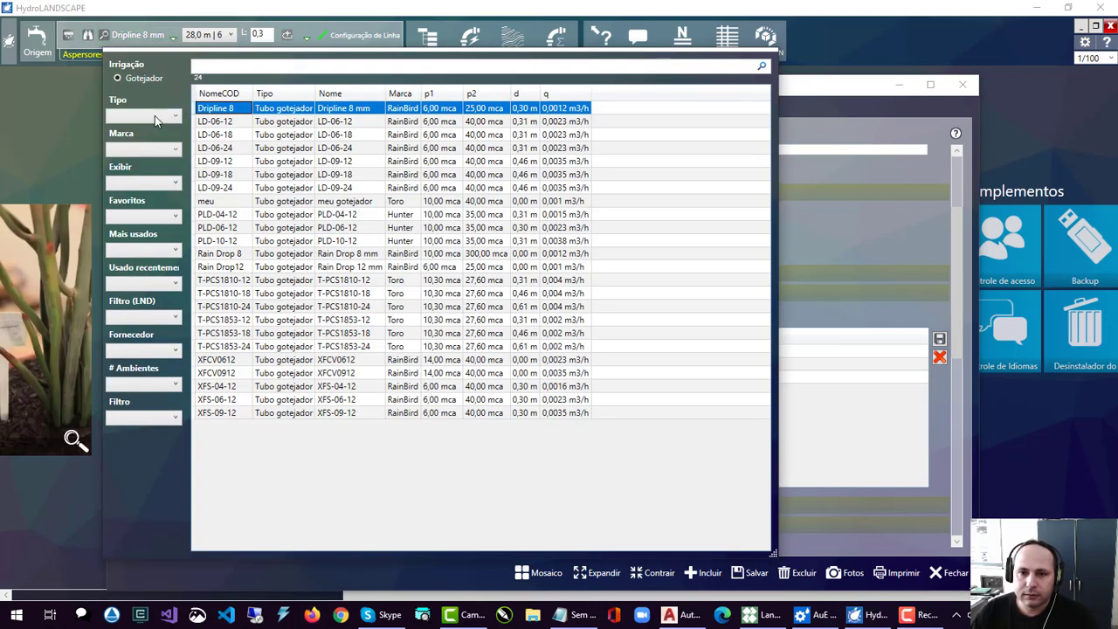
{"action": "left_click", "coordinate": [210, 67]}
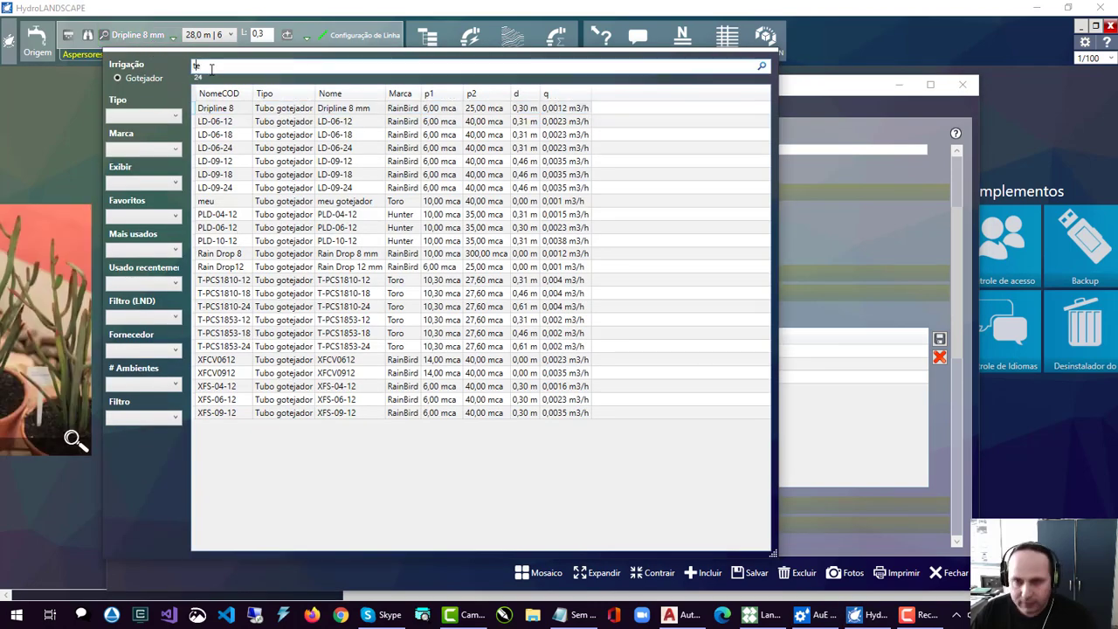
{"action": "type", "text": "tes"}
{"action": "left_click", "coordinate": [225, 110]}
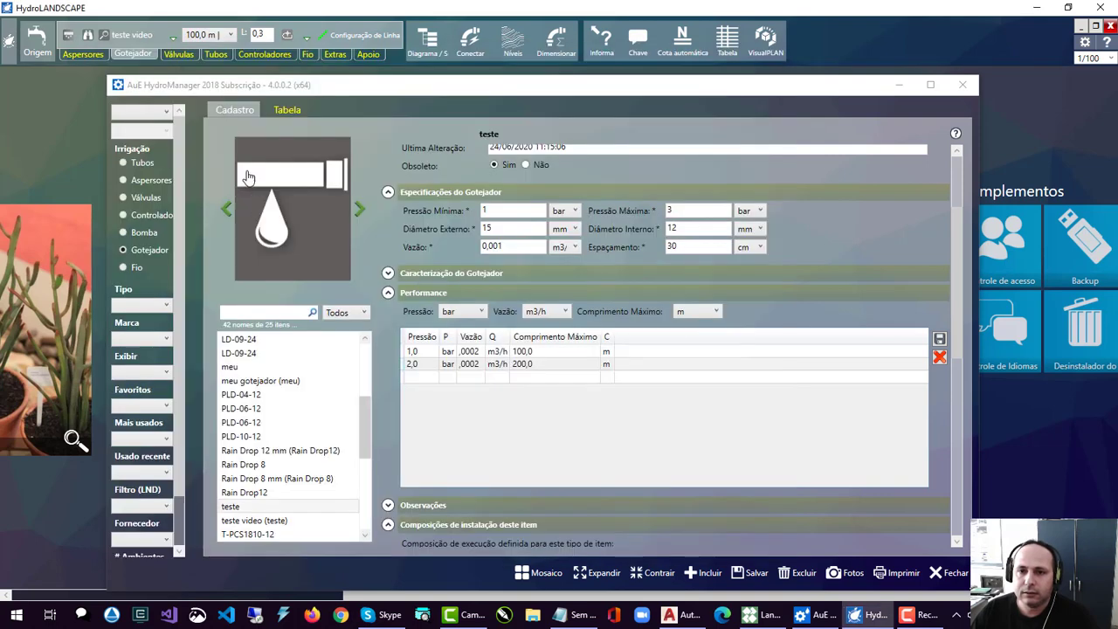
Compare the dripper's available length, pressure and flow options with its HydroManager record.
{"action": "left_click", "coordinate": [217, 35]}
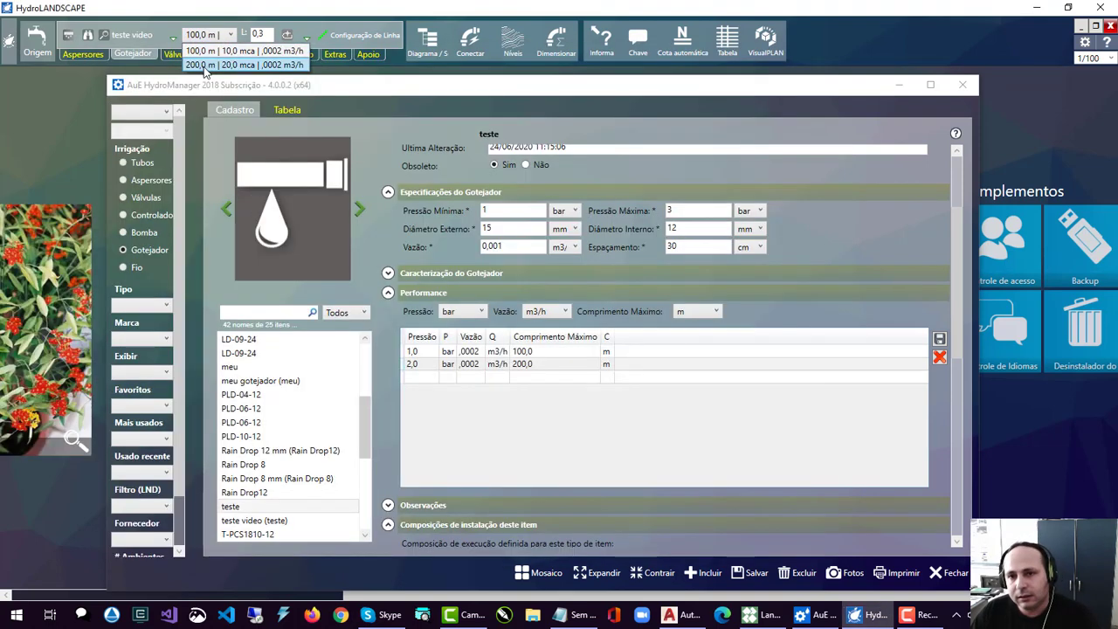
{"action": "left_click", "coordinate": [201, 25]}
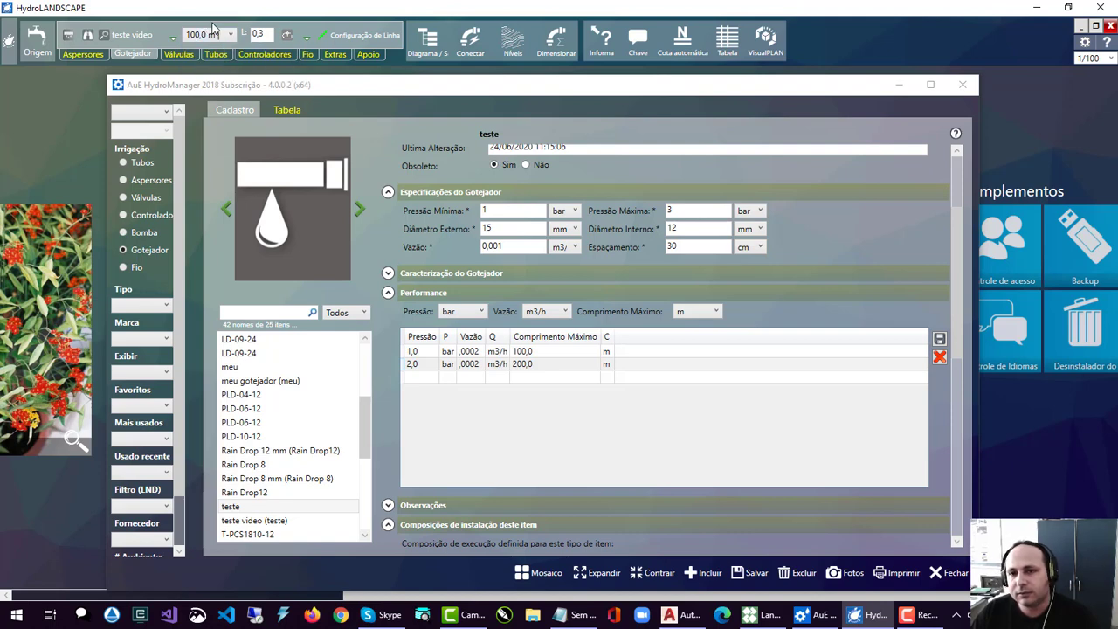
{"action": "left_click", "coordinate": [213, 33]}
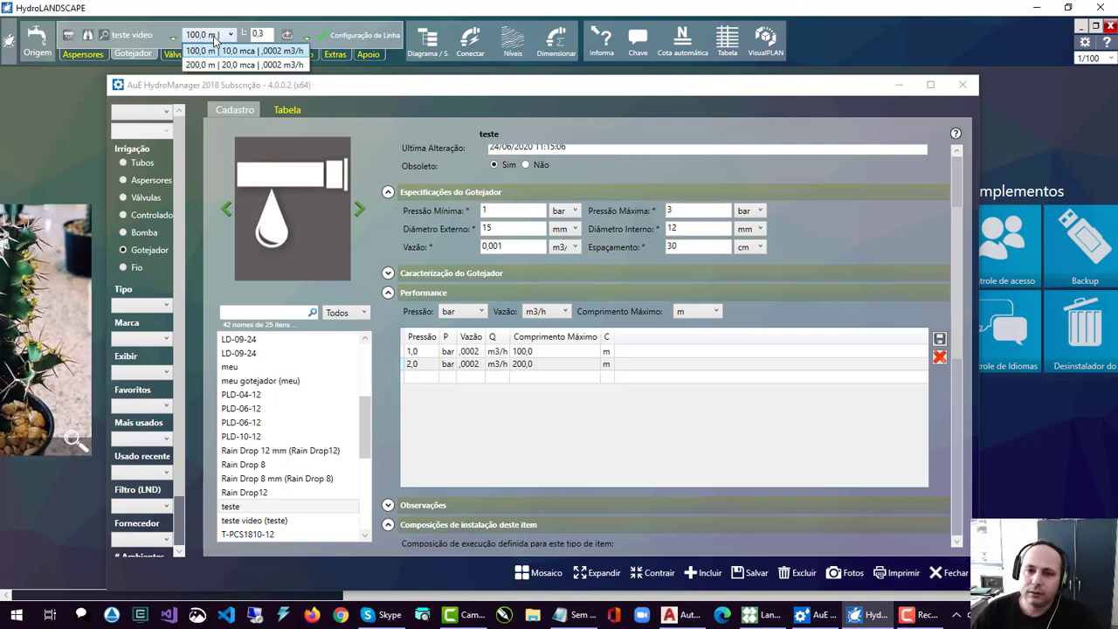
{"action": "left_click", "coordinate": [234, 19]}
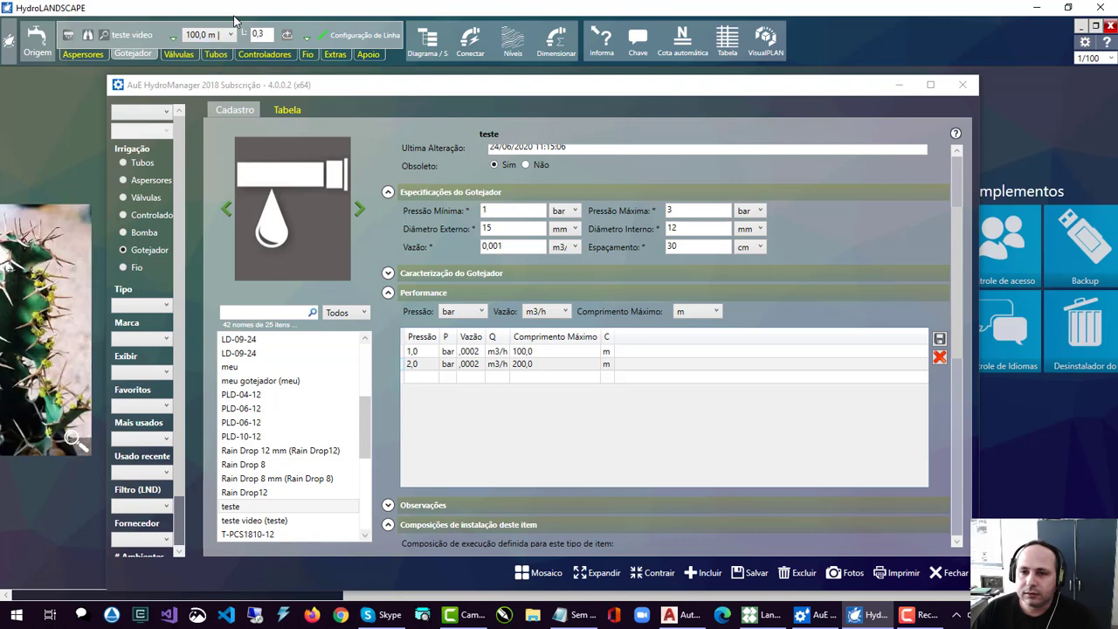
{"action": "scroll", "coordinate": [646, 262], "scroll_direction": "up", "scroll_amount": 3}
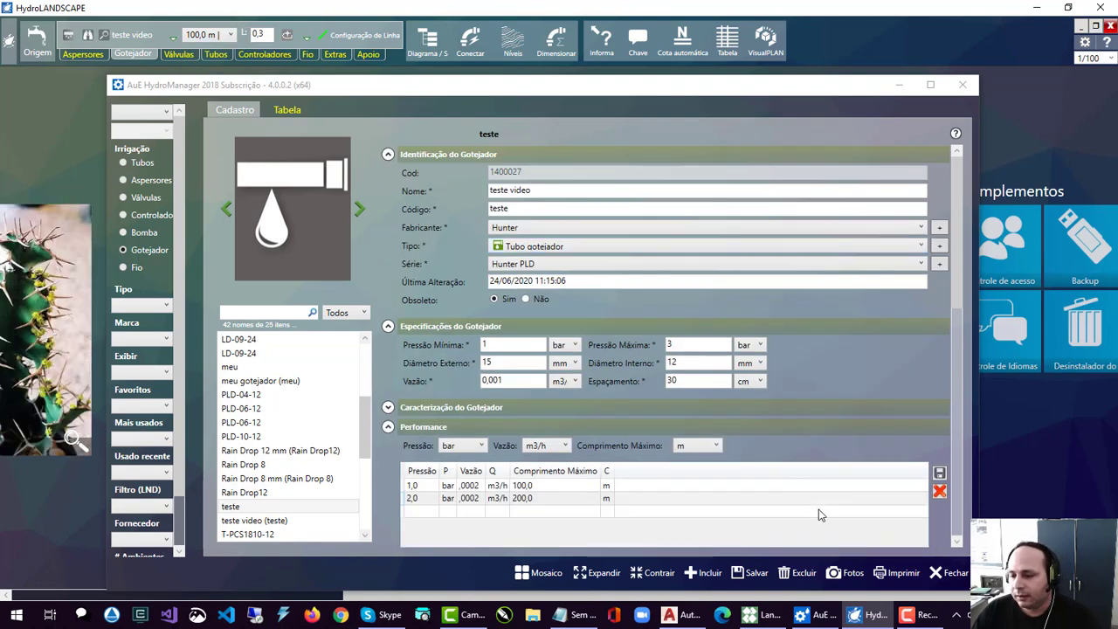
Choose the 200,0 m | 20,0 mca | ,0002 m3/h option for the dripper and minimize HydroManager.
{"action": "left_click", "coordinate": [215, 40]}
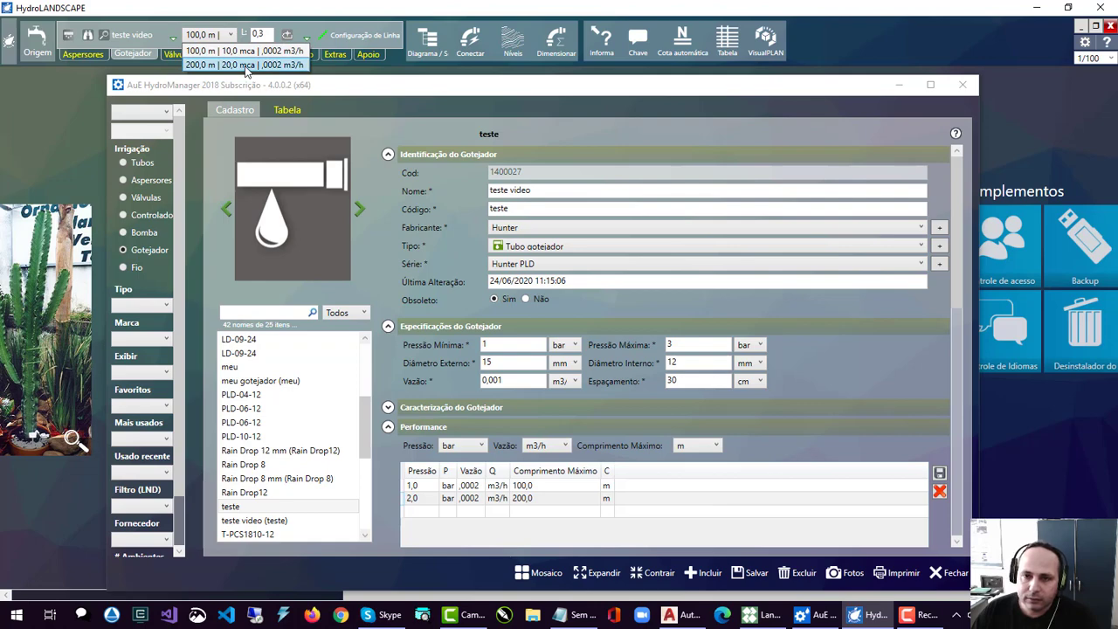
{"action": "left_click", "coordinate": [246, 65]}
{"action": "left_click", "coordinate": [899, 85]}
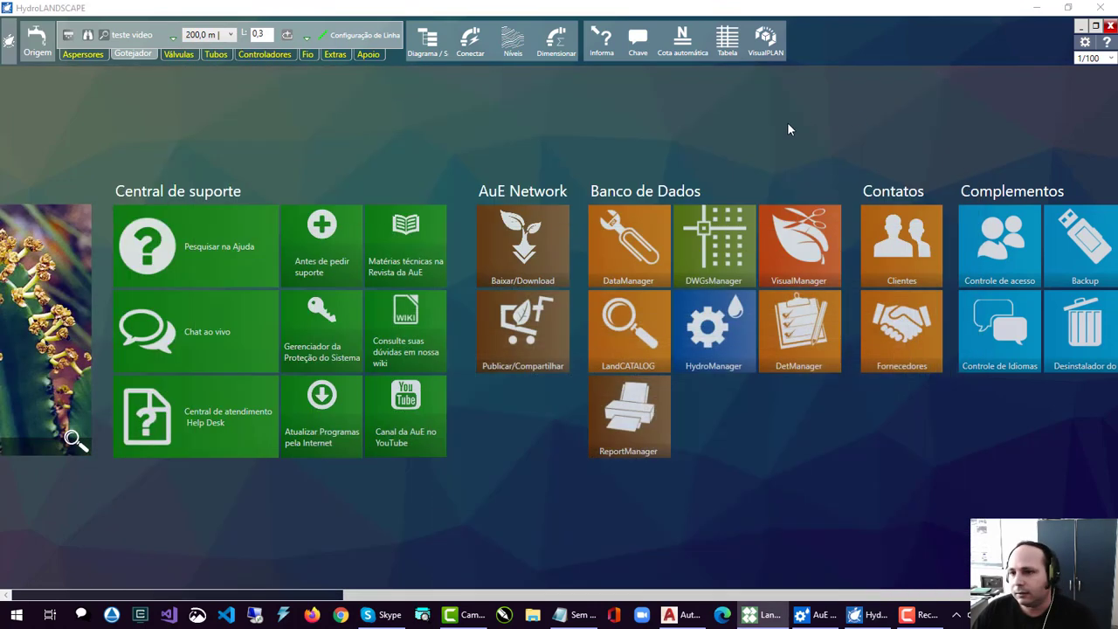
In the AutoCAD drawing, draw a "teste video" dripper line through six points, about 44 m long in total.
{"action": "left_click", "coordinate": [683, 615]}
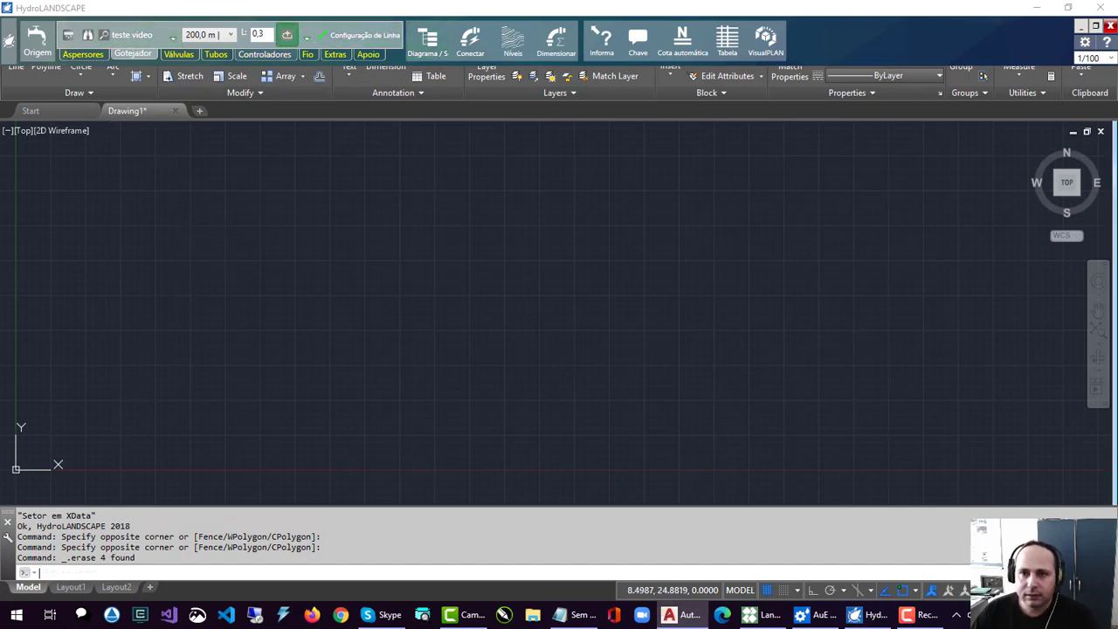
{"action": "left_click", "coordinate": [286, 35]}
{"action": "left_click", "coordinate": [76, 452]}
{"action": "left_click", "coordinate": [215, 338]}
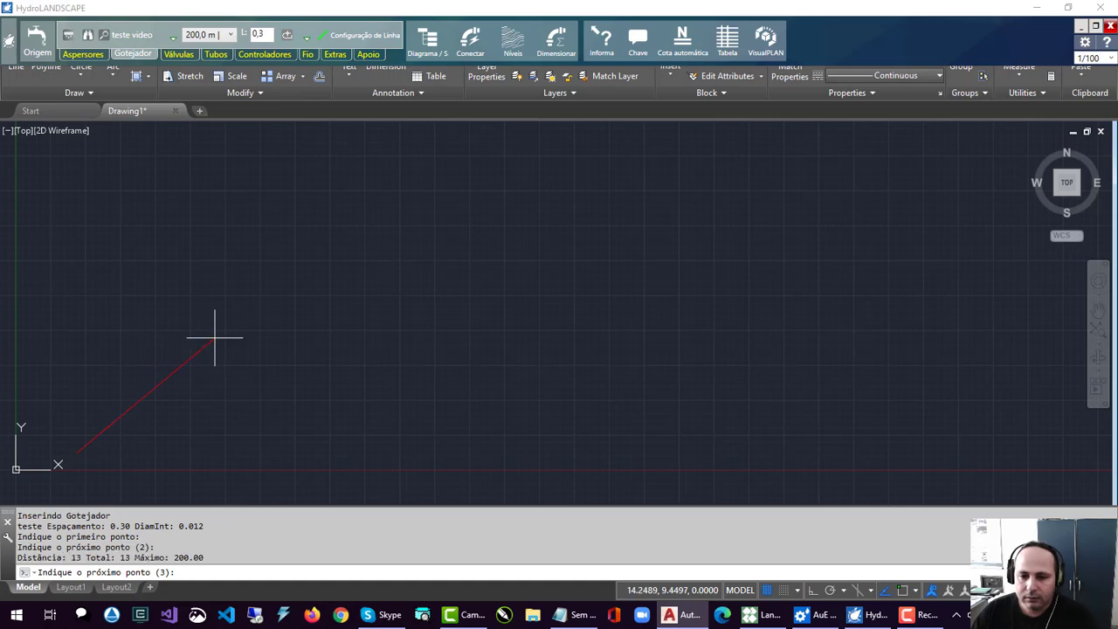
{"action": "left_click", "coordinate": [340, 403]}
{"action": "left_click", "coordinate": [372, 334]}
{"action": "left_click", "coordinate": [288, 277]}
{"action": "left_click", "coordinate": [177, 297]}
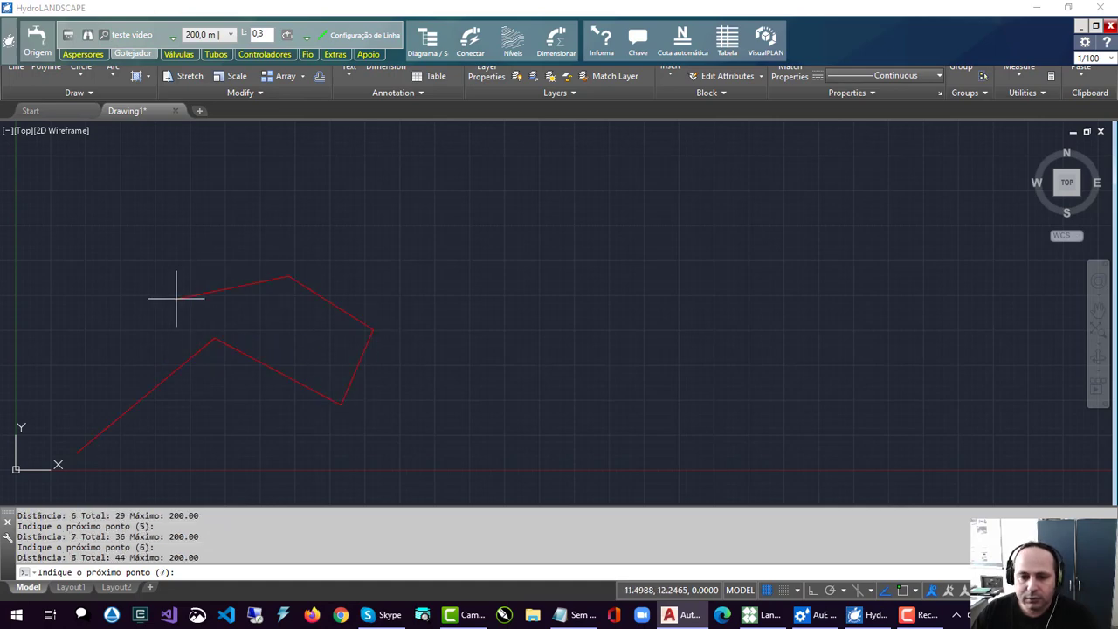
{"action": "key", "text": "Return"}
Inspect the drawn dripper line's quantification and data sheet with Informa, then close the item information.
{"action": "scroll", "coordinate": [157, 311], "scroll_direction": "up", "scroll_amount": 2}
{"action": "mouse_move", "coordinate": [162, 312]}
{"action": "middle_mouse_down"}
{"action": "mouse_move", "coordinate": [401, 224]}
{"action": "mouse_move", "coordinate": [396, 233]}
{"action": "middle_mouse_up"}
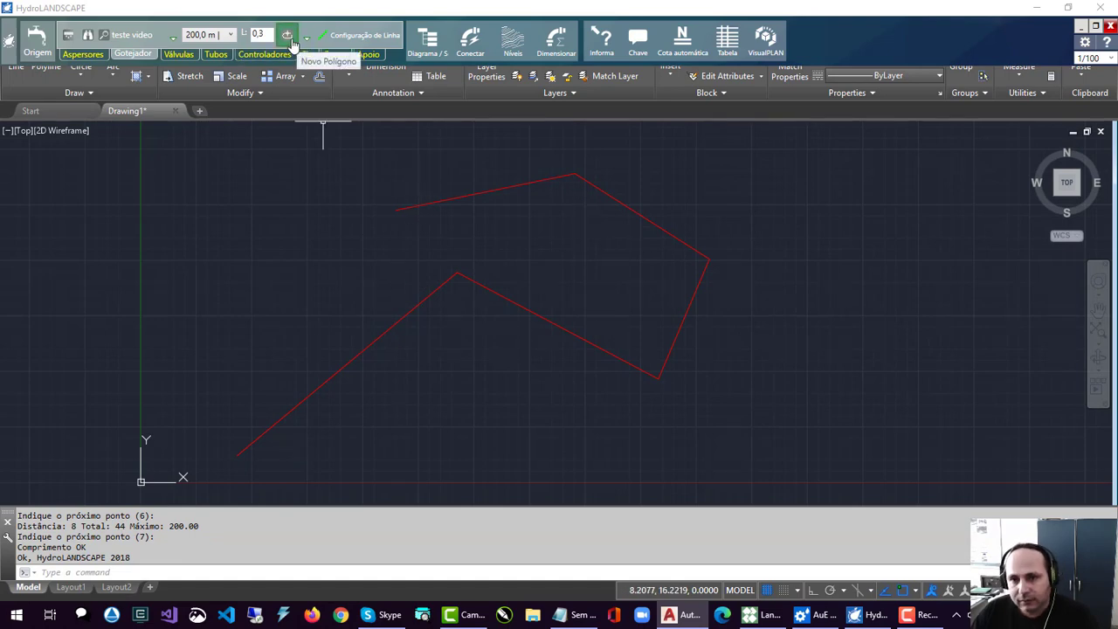
{"action": "left_click", "coordinate": [601, 40]}
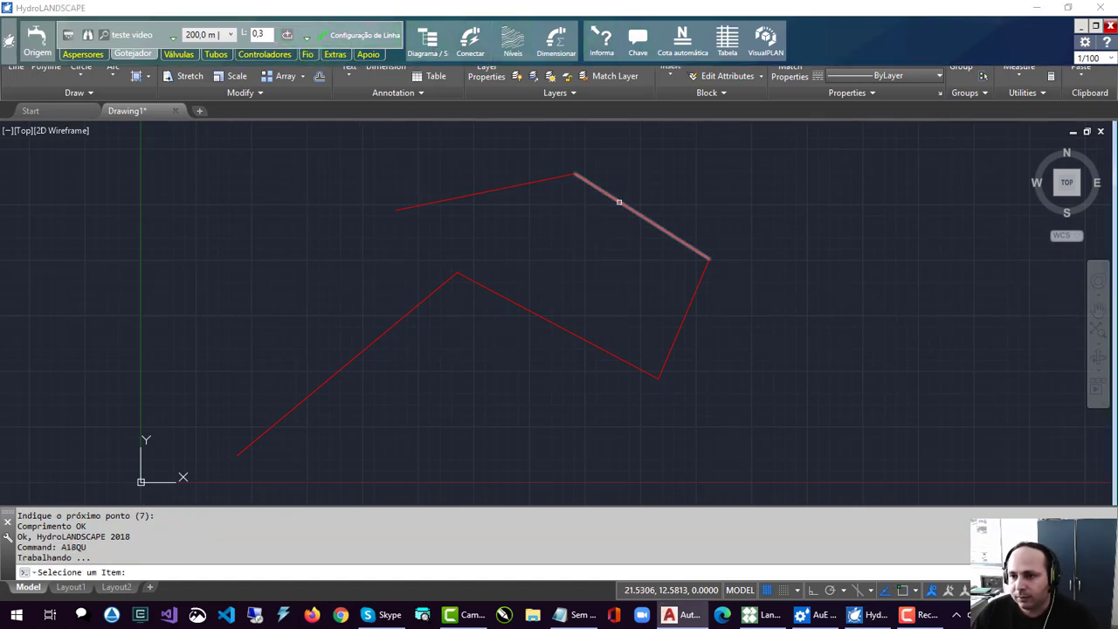
{"action": "left_click", "coordinate": [582, 179]}
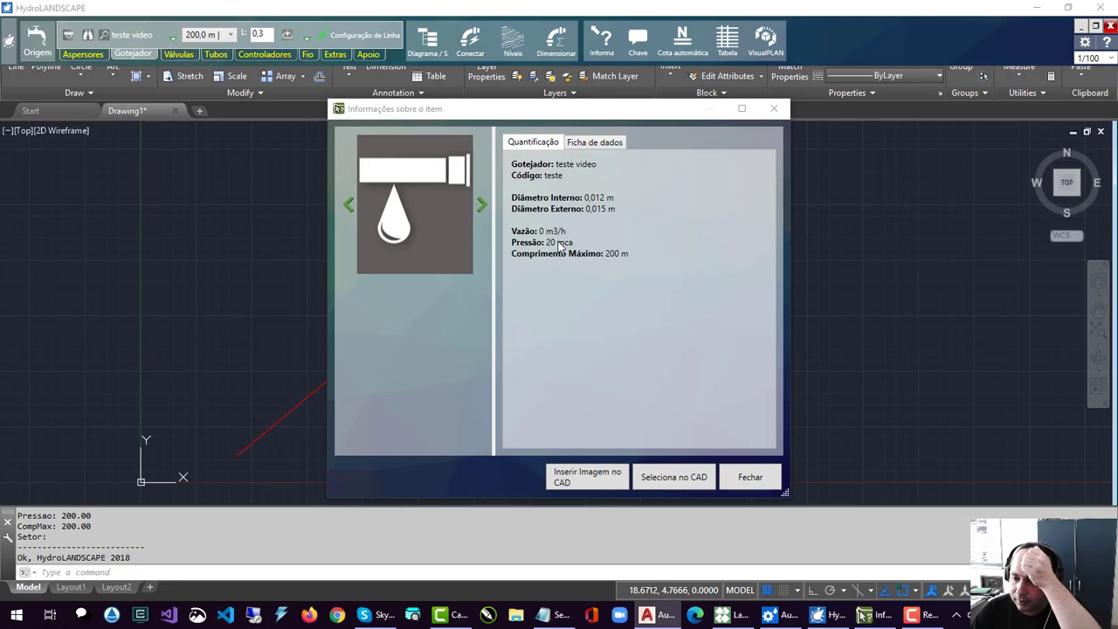
{"action": "left_click", "coordinate": [583, 142]}
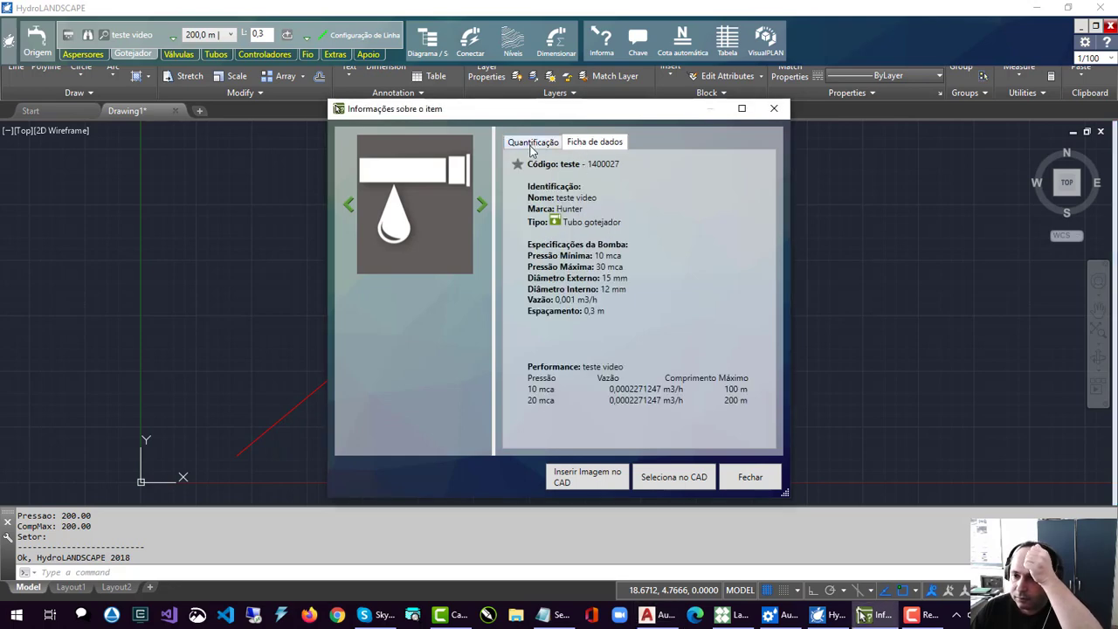
{"action": "left_click", "coordinate": [530, 144]}
{"action": "left_click", "coordinate": [593, 142]}
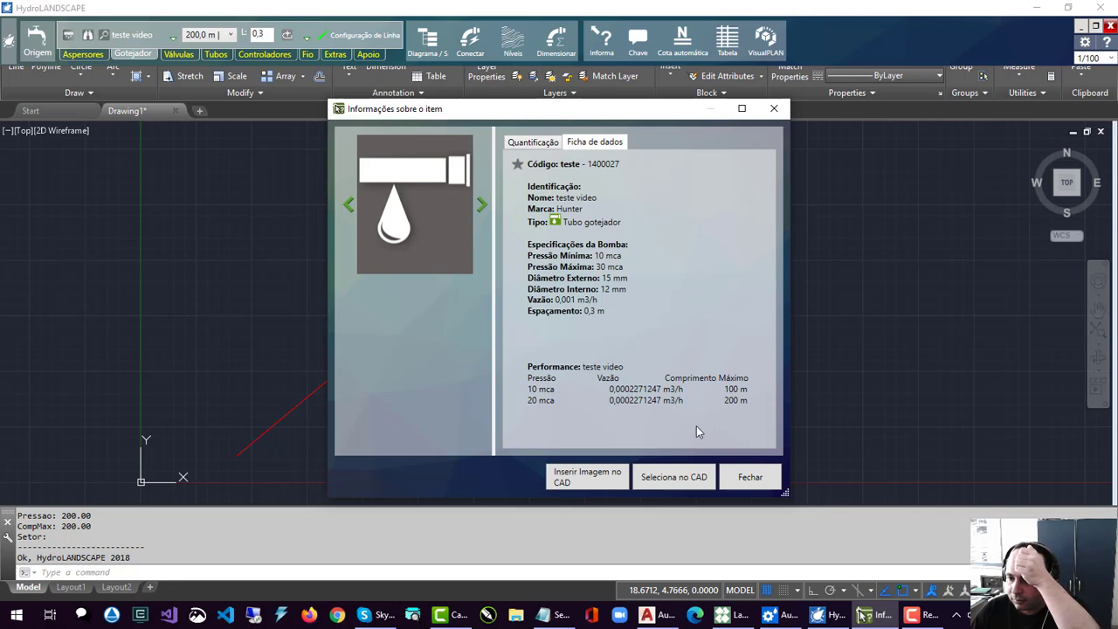
{"action": "left_click", "coordinate": [748, 476]}
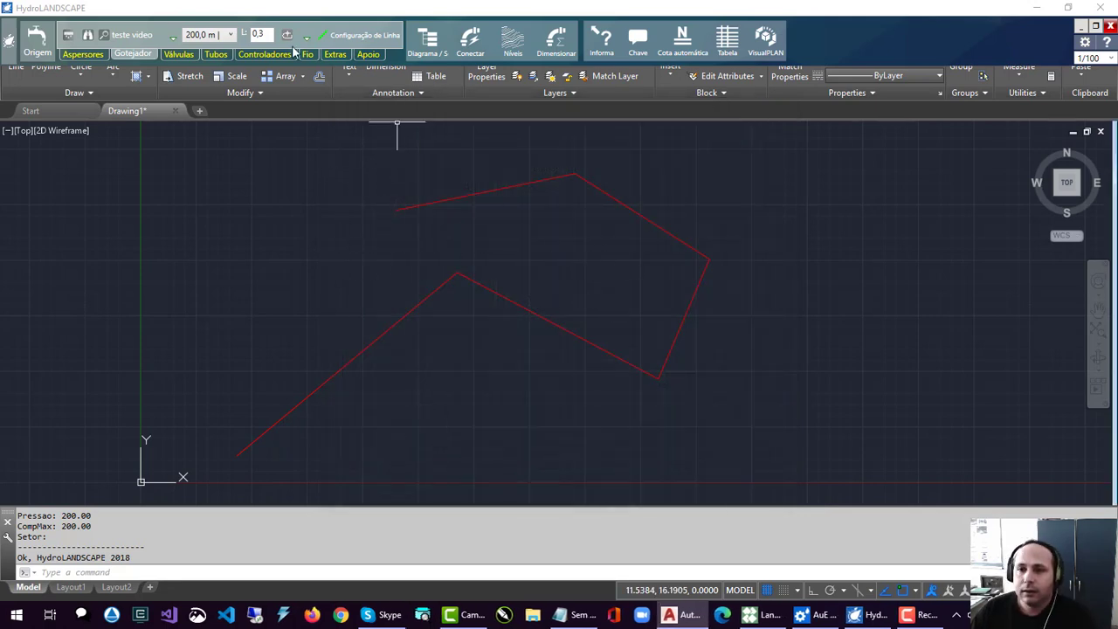
Insert a 075-ASVF valve at the final endpoint of the dripper line.
{"action": "left_click", "coordinate": [180, 54]}
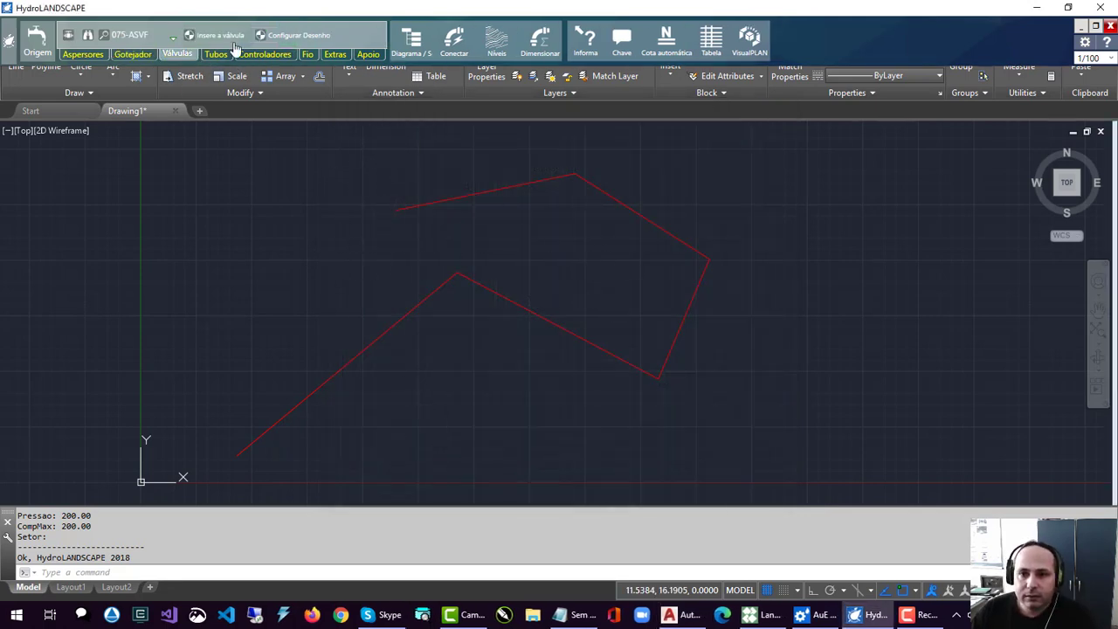
{"action": "left_click", "coordinate": [218, 35]}
{"action": "right_click", "coordinate": [406, 211], "text": "shift"}
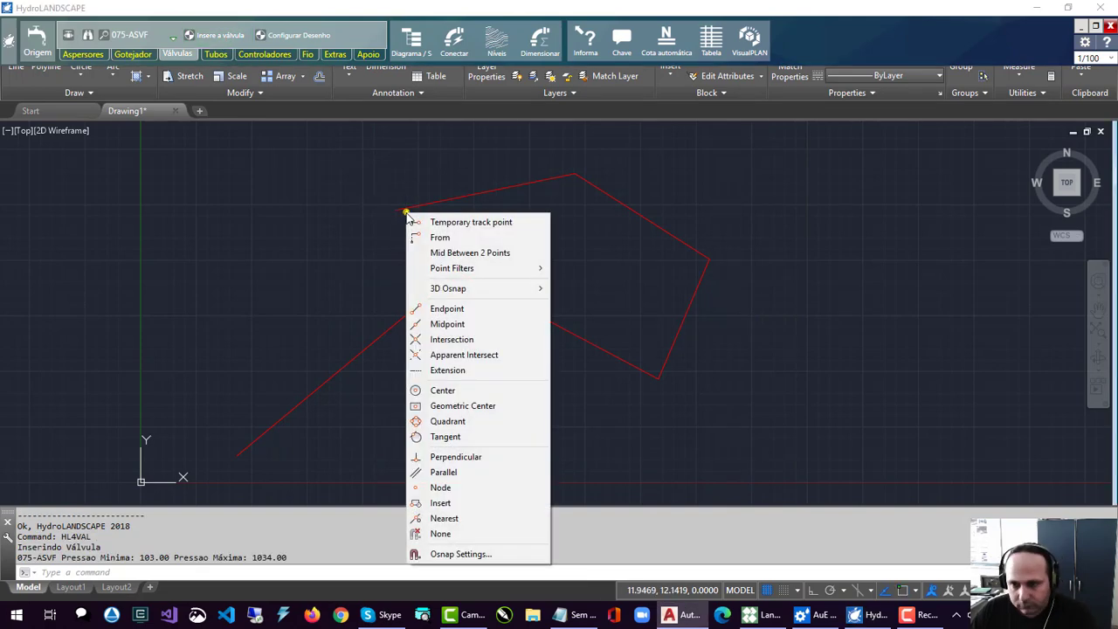
{"action": "left_click", "coordinate": [436, 309]}
{"action": "left_click", "coordinate": [407, 211]}
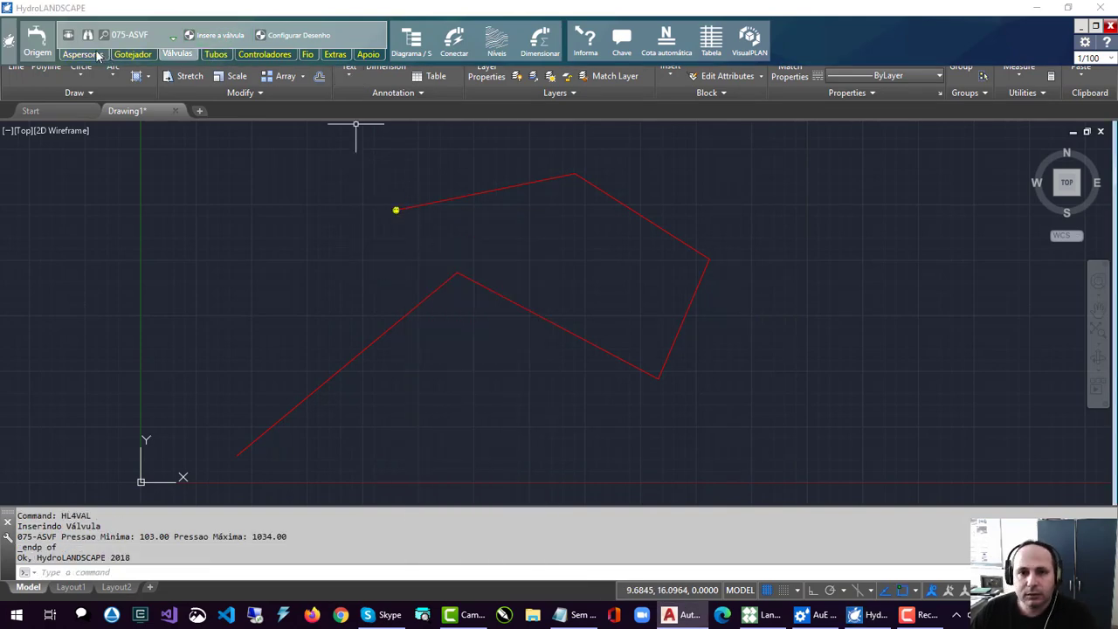
Insert a Bomba origin with the HL-ORI-Bomba1.dwg symbol and Dimensionar depois enabled, placing it just west of the valve.
{"action": "left_click", "coordinate": [37, 40]}
{"action": "left_click", "coordinate": [344, 184]}
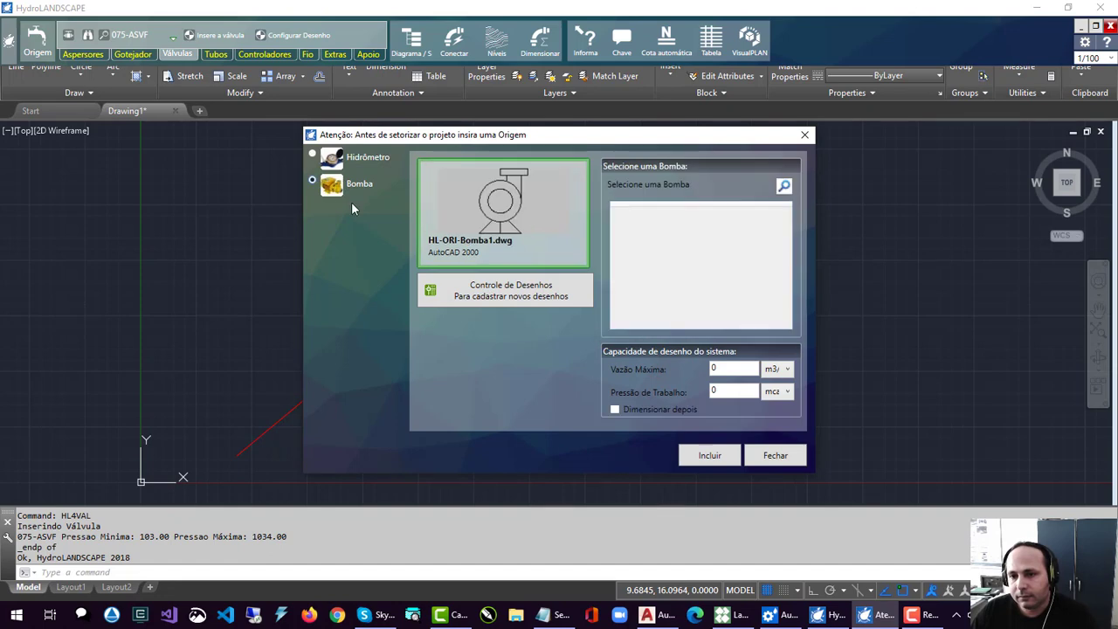
{"action": "left_click", "coordinate": [670, 410]}
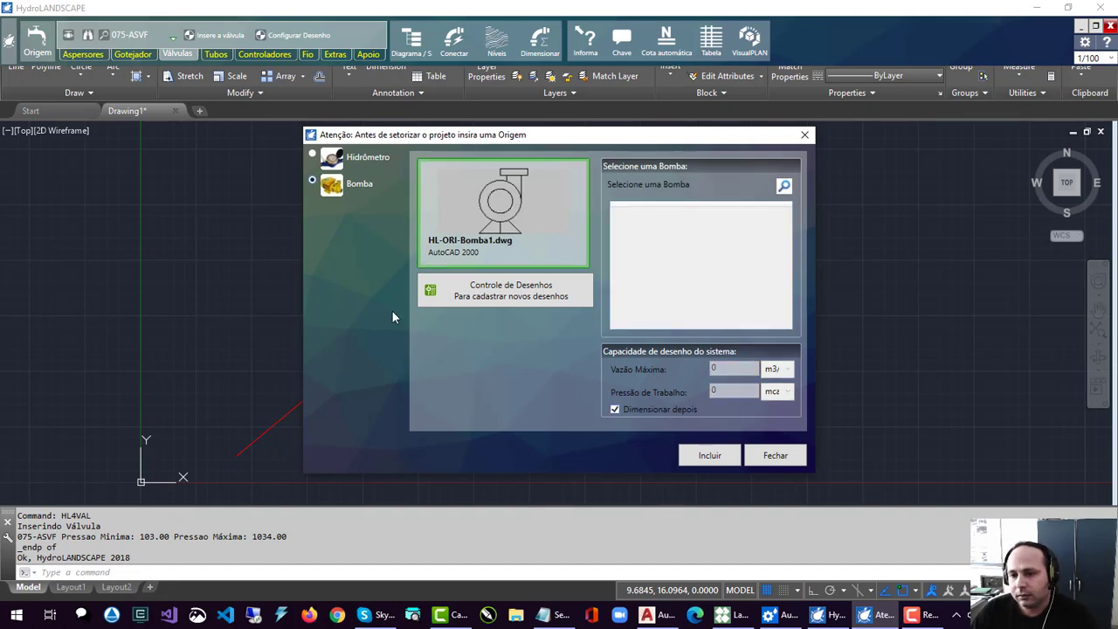
{"action": "left_click", "coordinate": [725, 465]}
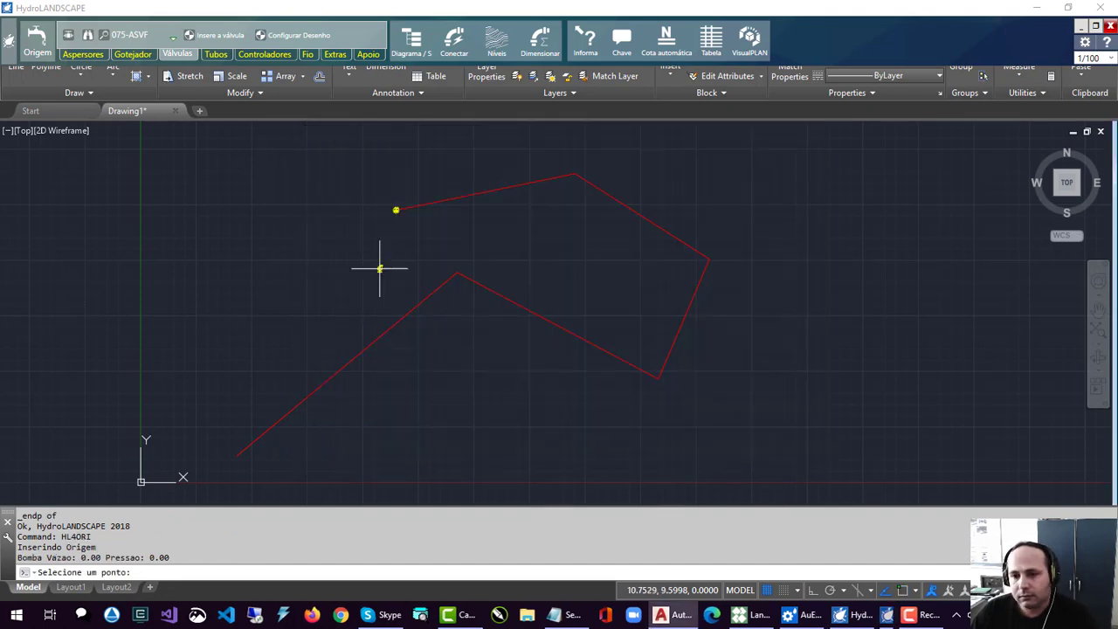
{"action": "left_click", "coordinate": [363, 208]}
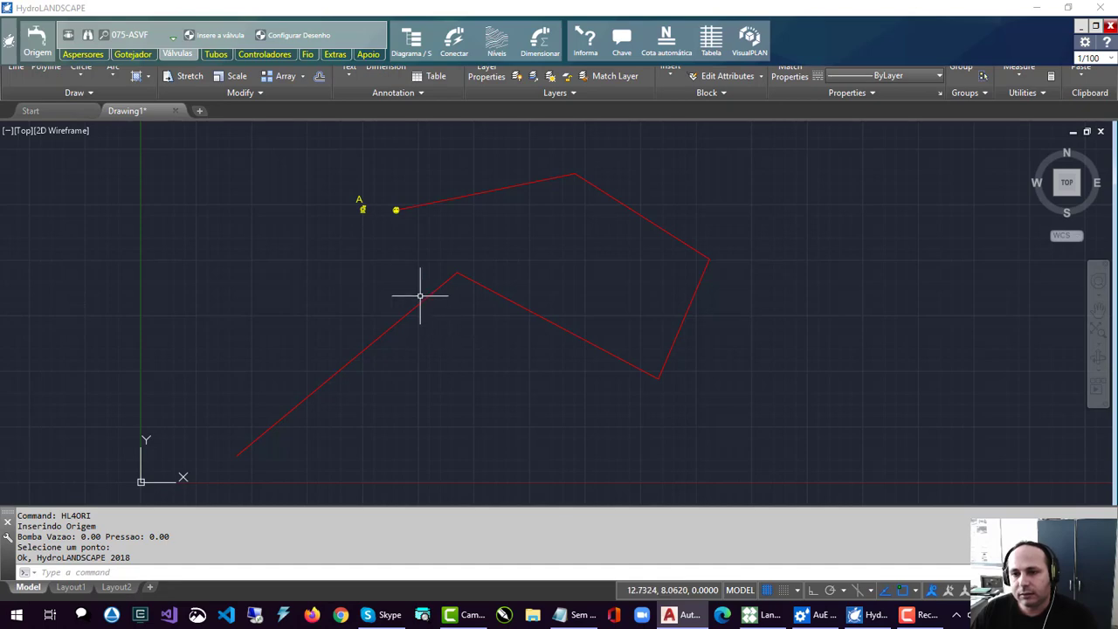
Create sector A1 for pump A in the Diagrama and assign all segments of the dripper line to it.
{"action": "left_click", "coordinate": [410, 39]}
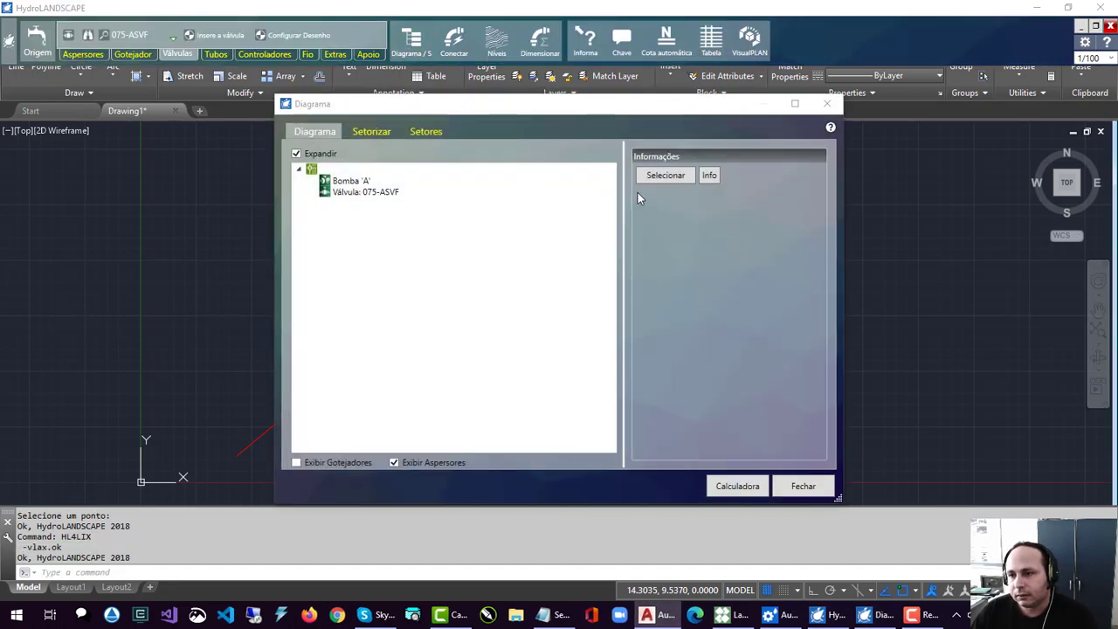
{"action": "left_click", "coordinate": [371, 131]}
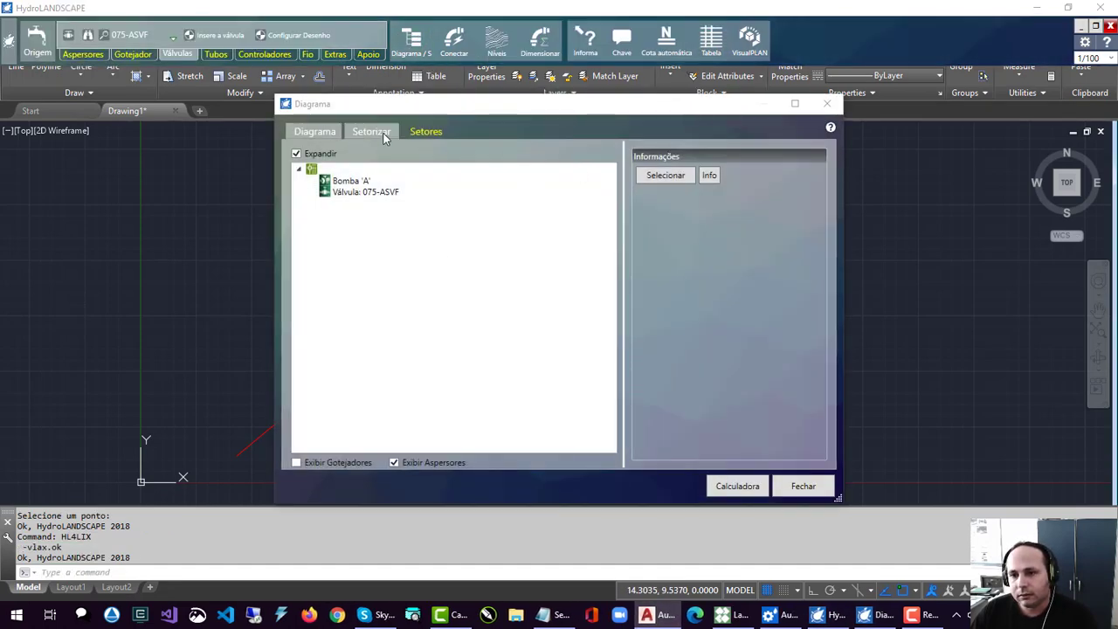
{"action": "left_click", "coordinate": [501, 427]}
{"action": "left_click", "coordinate": [325, 187]}
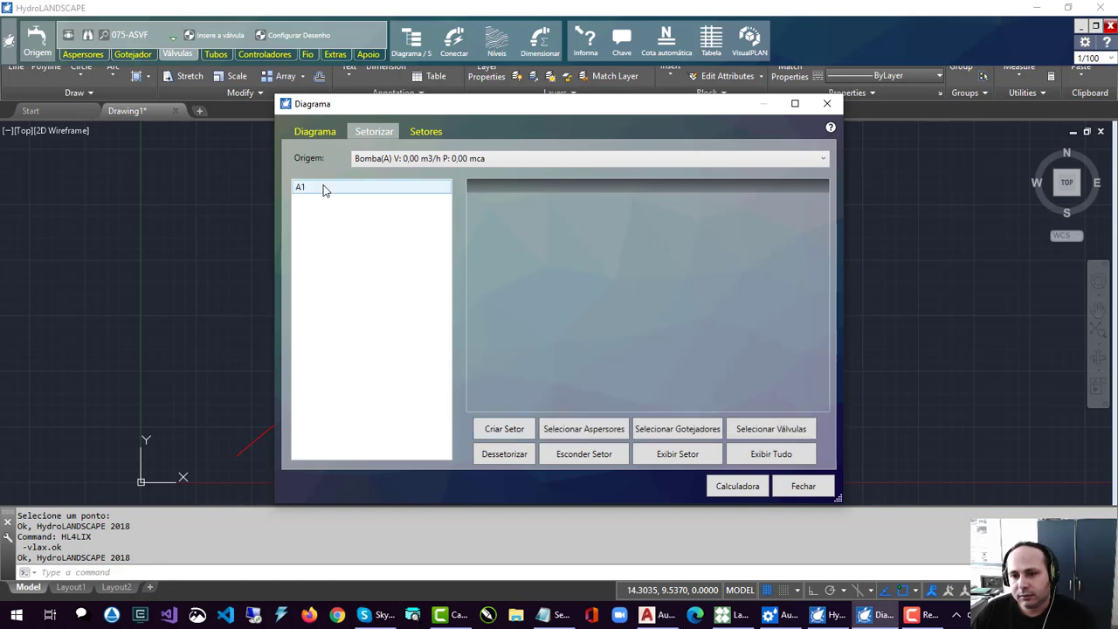
{"action": "left_click", "coordinate": [666, 428]}
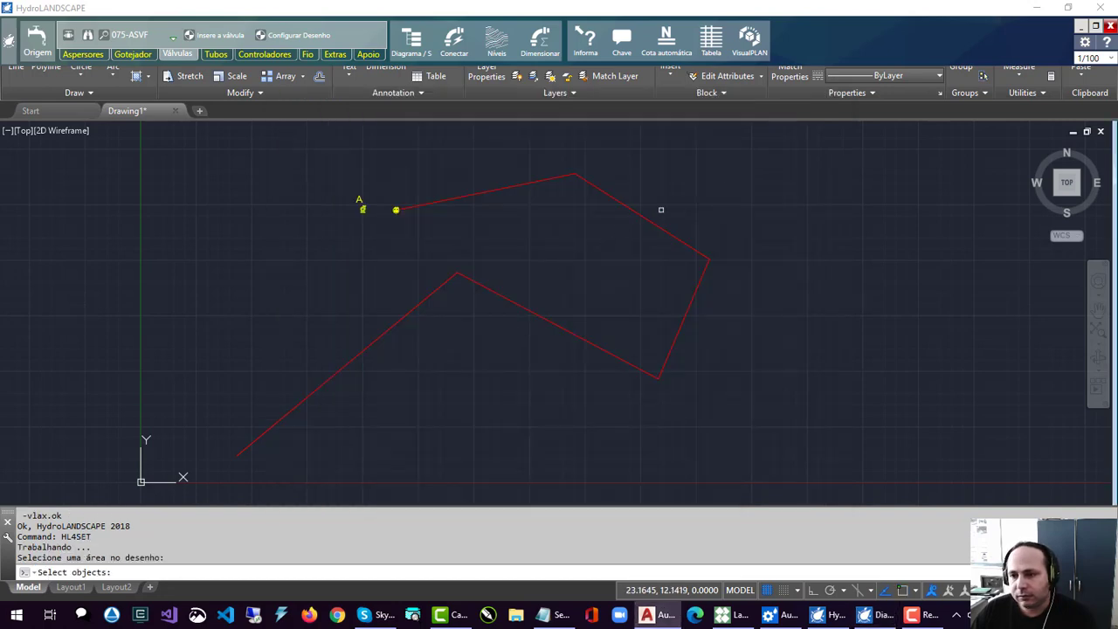
{"action": "left_click", "coordinate": [729, 178]}
{"action": "left_click", "coordinate": [380, 405]}
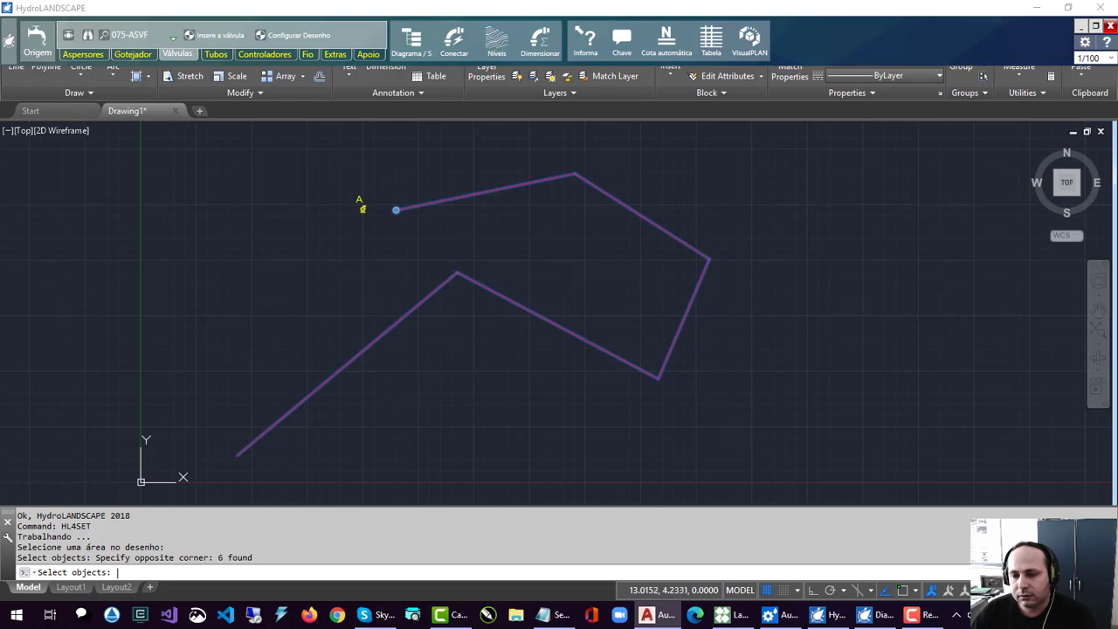
{"action": "key", "text": "Return"}
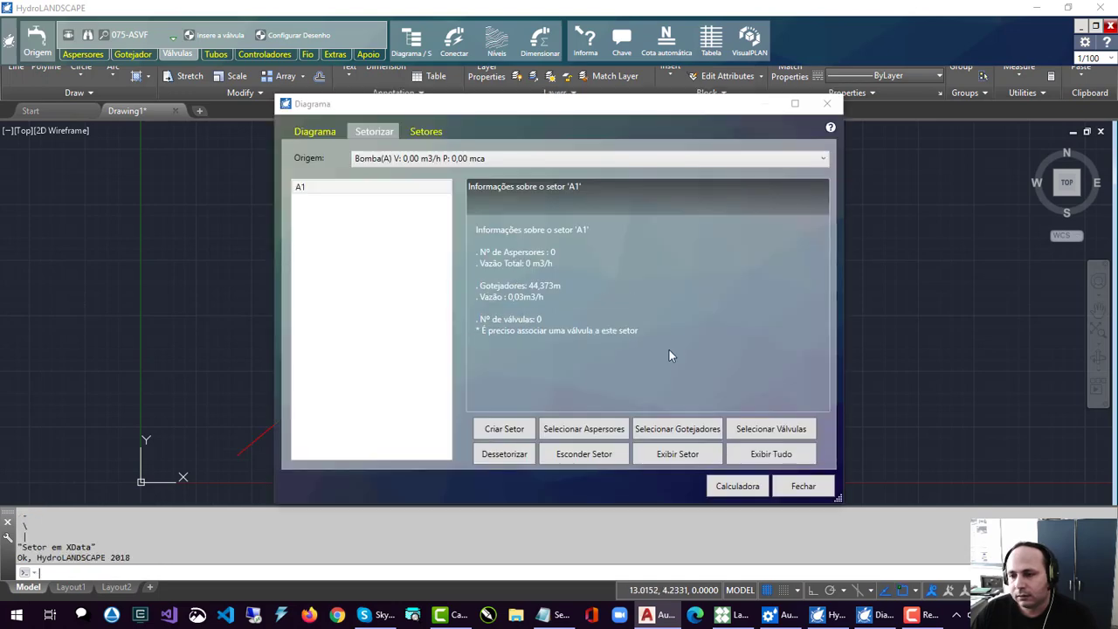
Associate the 075-ASVF valve with sector A1 and close the Diagrama.
{"action": "left_click", "coordinate": [747, 434]}
{"action": "left_click", "coordinate": [542, 161]}
{"action": "left_click", "coordinate": [338, 258]}
{"action": "key", "text": "Return"}
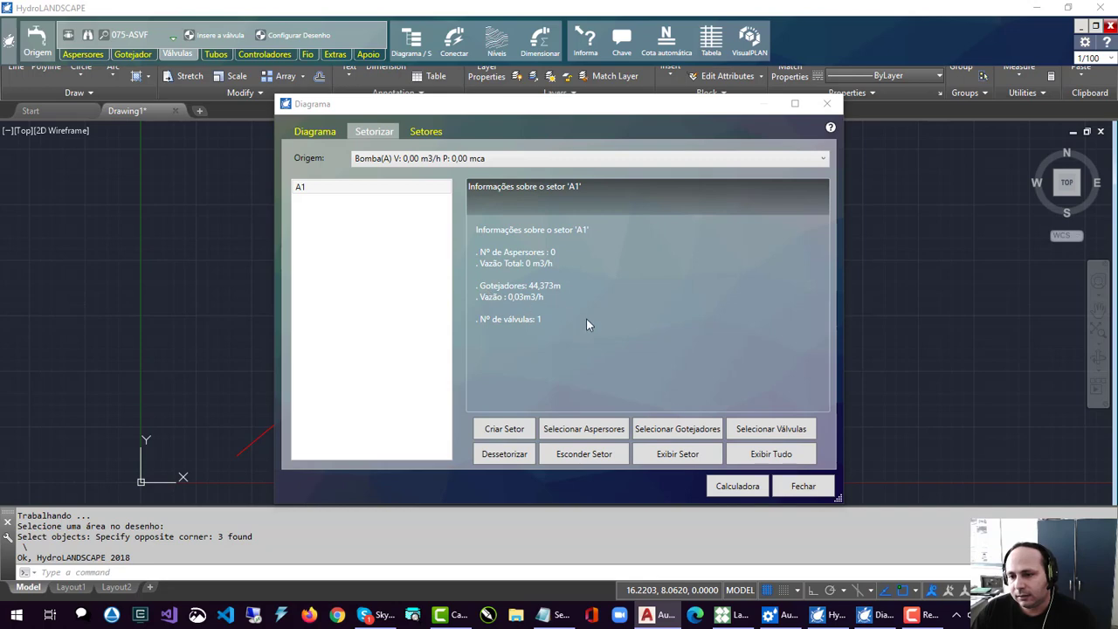
{"action": "left_click", "coordinate": [802, 486]}
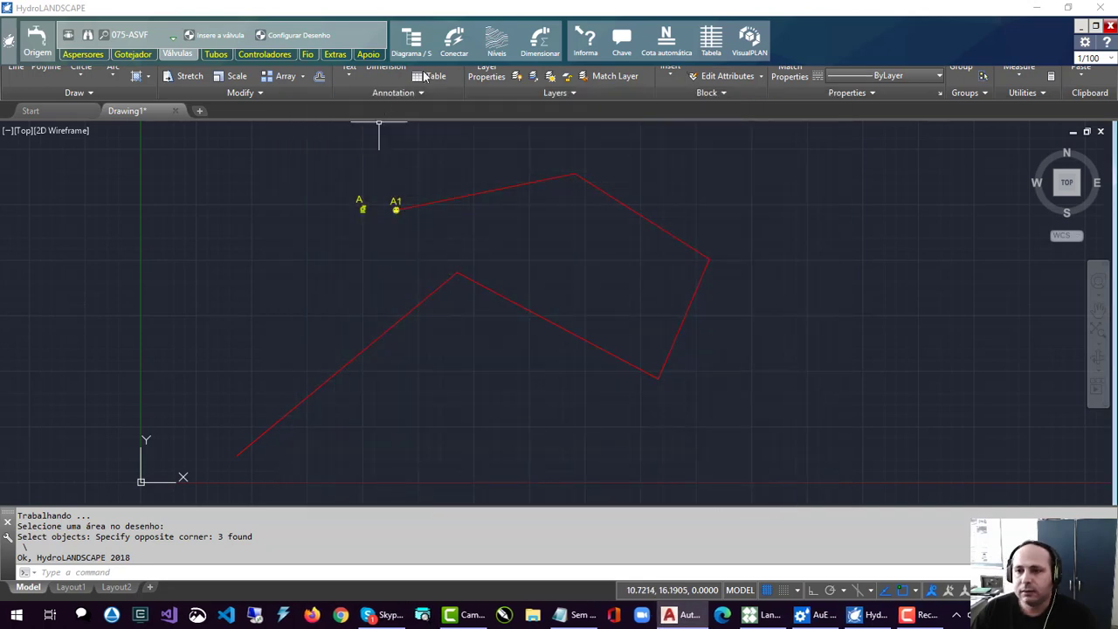
Draw a Principal blue PVC pipe about 1.5 m long from valve A1 to pump A.
{"action": "left_click", "coordinate": [543, 37]}
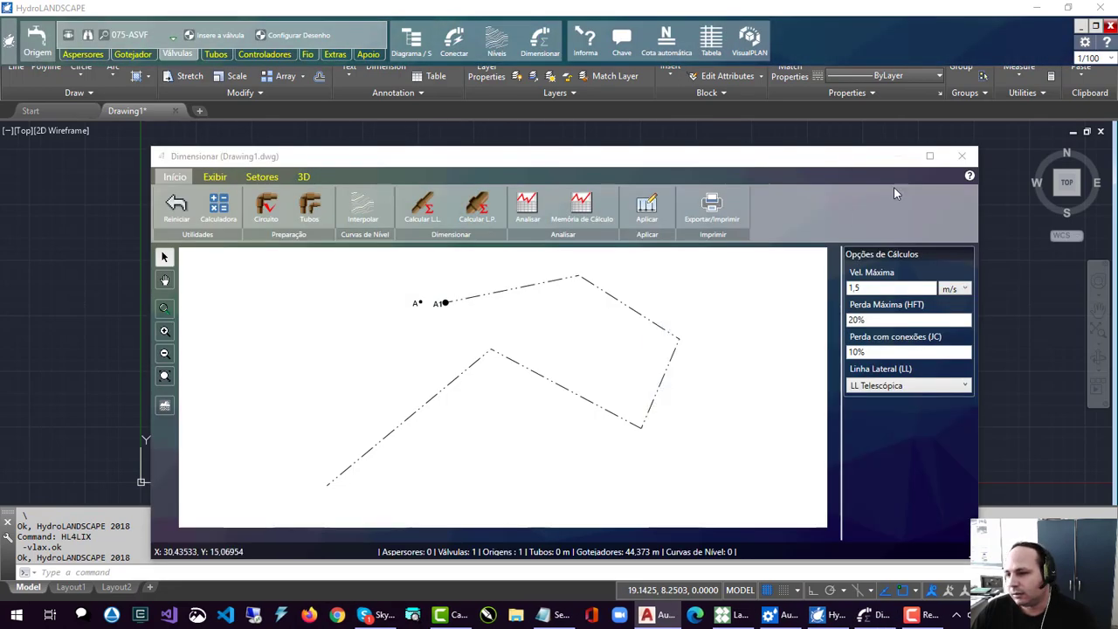
{"action": "left_click", "coordinate": [962, 156]}
{"action": "scroll", "coordinate": [384, 206], "scroll_direction": "up", "scroll_amount": 5}
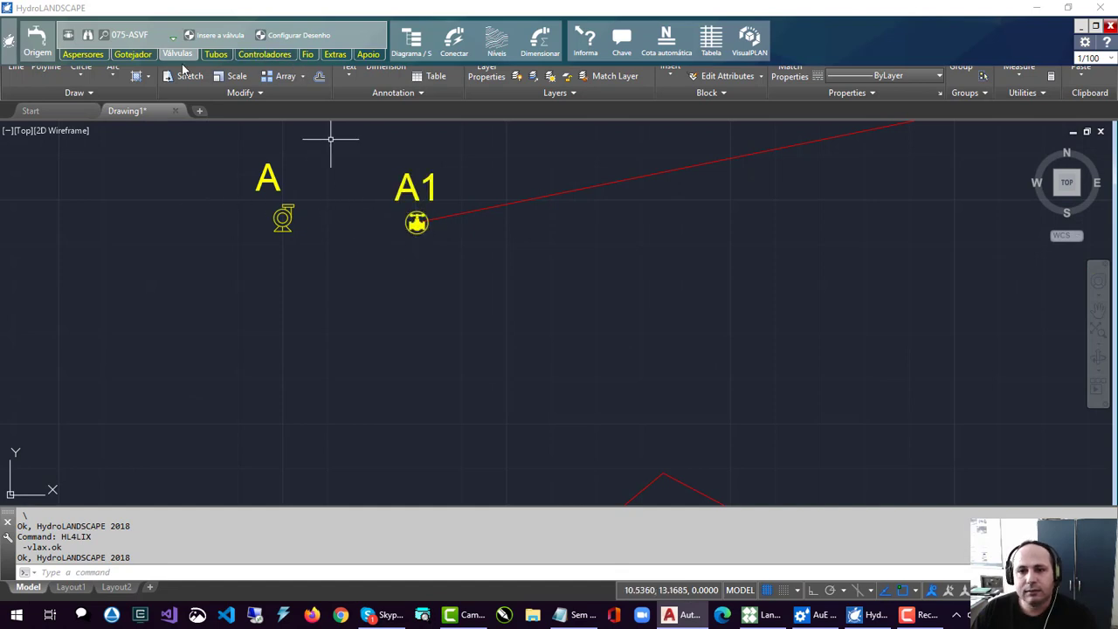
{"action": "left_click", "coordinate": [211, 54]}
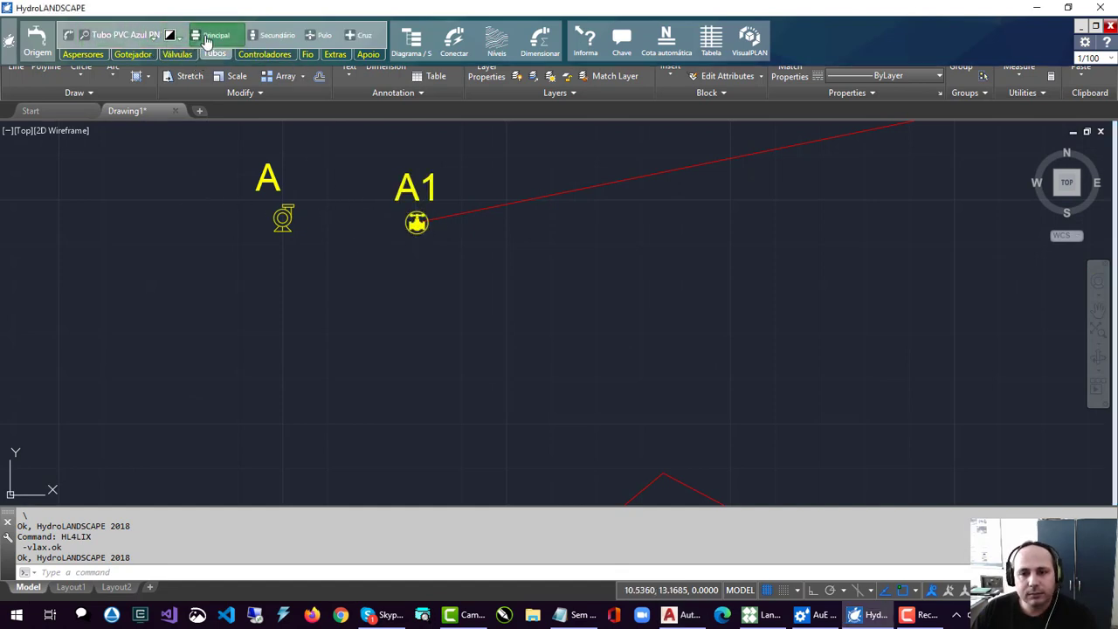
{"action": "left_click", "coordinate": [214, 35]}
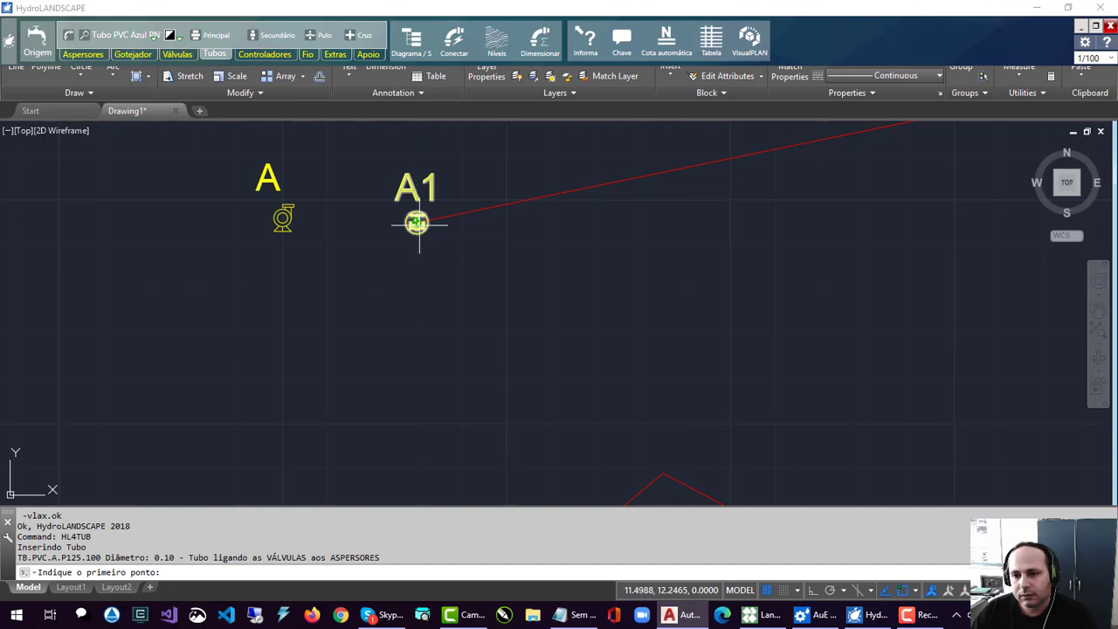
{"action": "left_click", "coordinate": [417, 223]}
{"action": "left_click", "coordinate": [282, 218]}
{"action": "key", "text": "Return"}
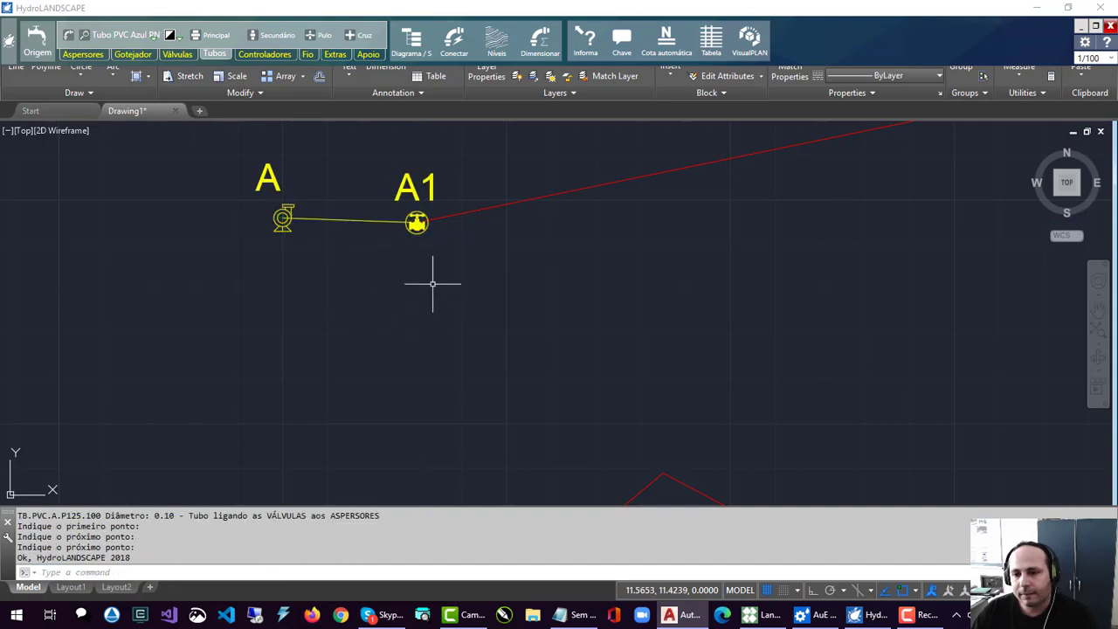
{"action": "scroll", "coordinate": [431, 280], "scroll_direction": "down", "scroll_amount": 5}
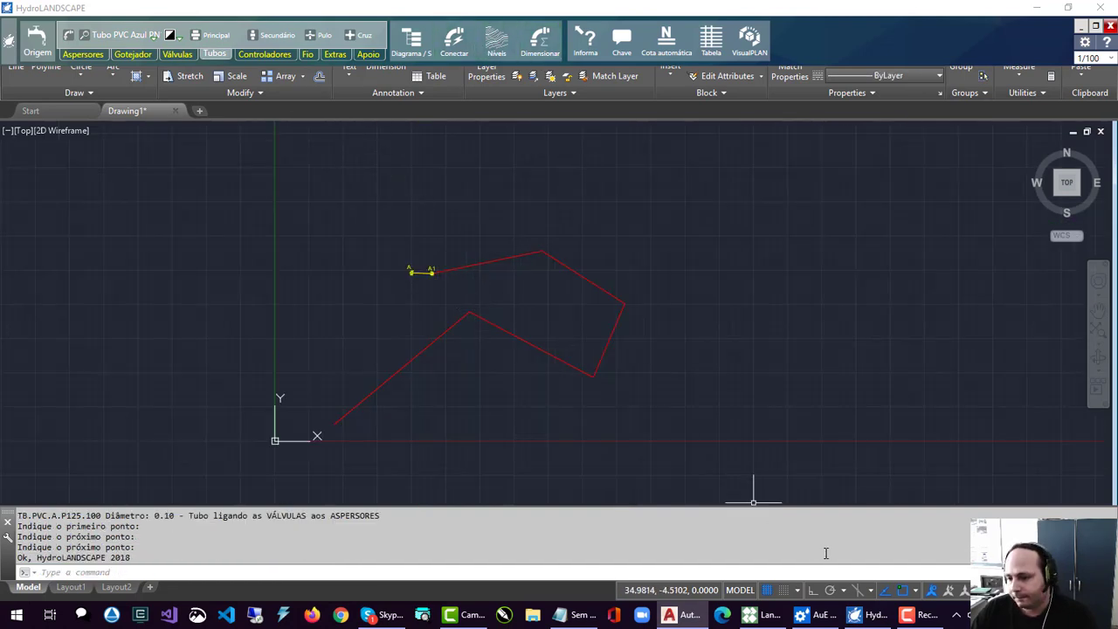
Check the circuit connections with Dimensionar and calculate the lateral lines.
{"action": "left_click", "coordinate": [538, 42]}
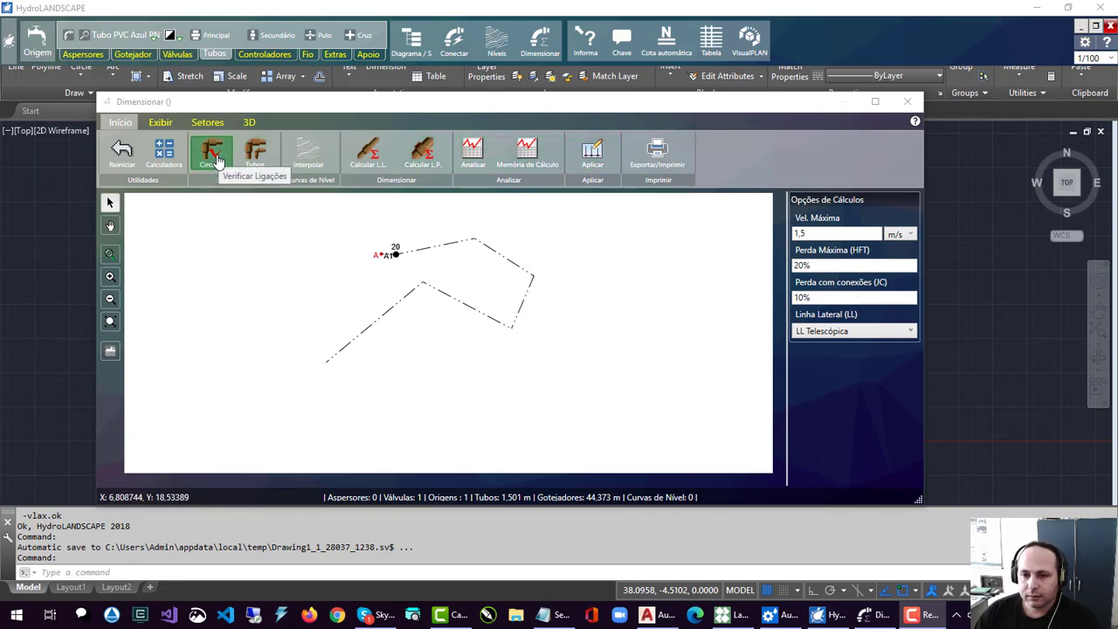
{"action": "left_click", "coordinate": [368, 166]}
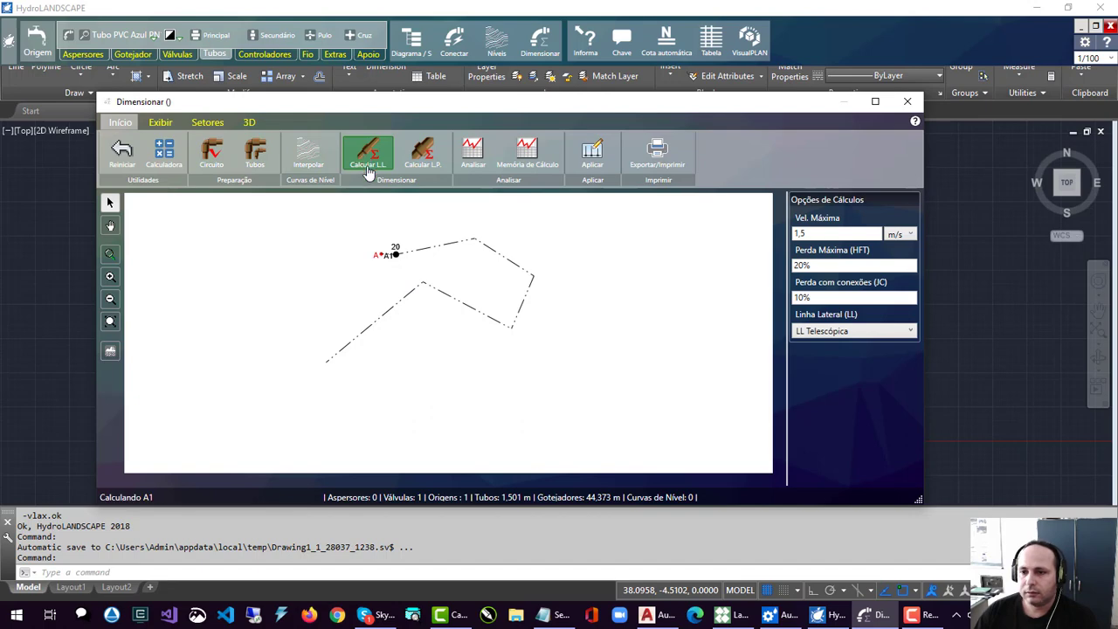
Select the dripper segment next to valve A1, enlarge the Dimensionar window, and examine the segment's name, sector and length.
{"action": "mouse_move", "coordinate": [400, 278]}
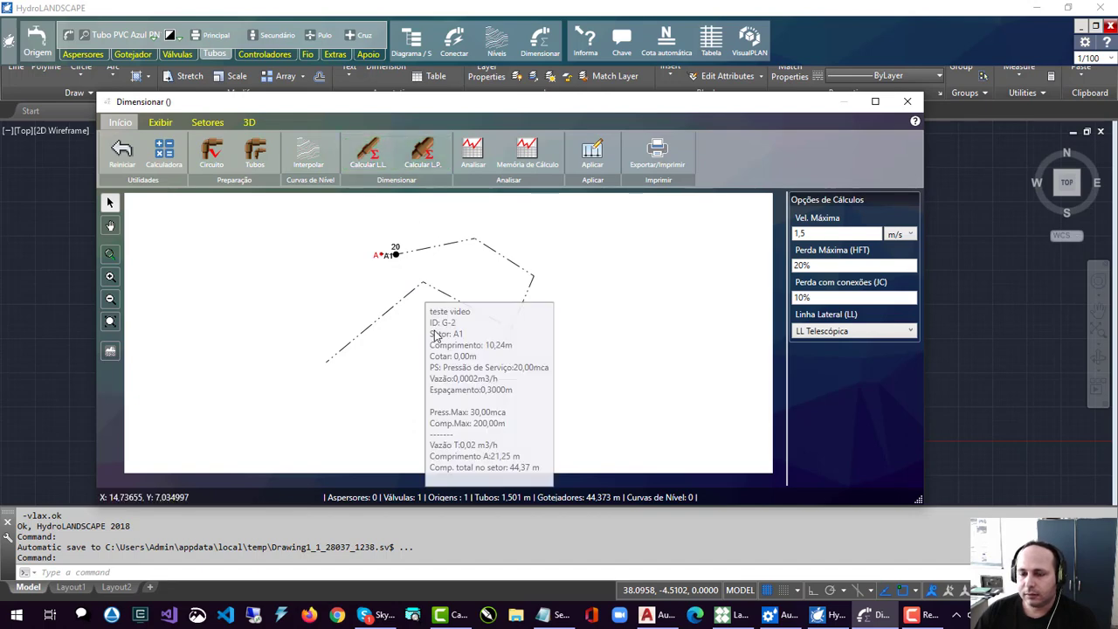
{"action": "left_click", "coordinate": [424, 253]}
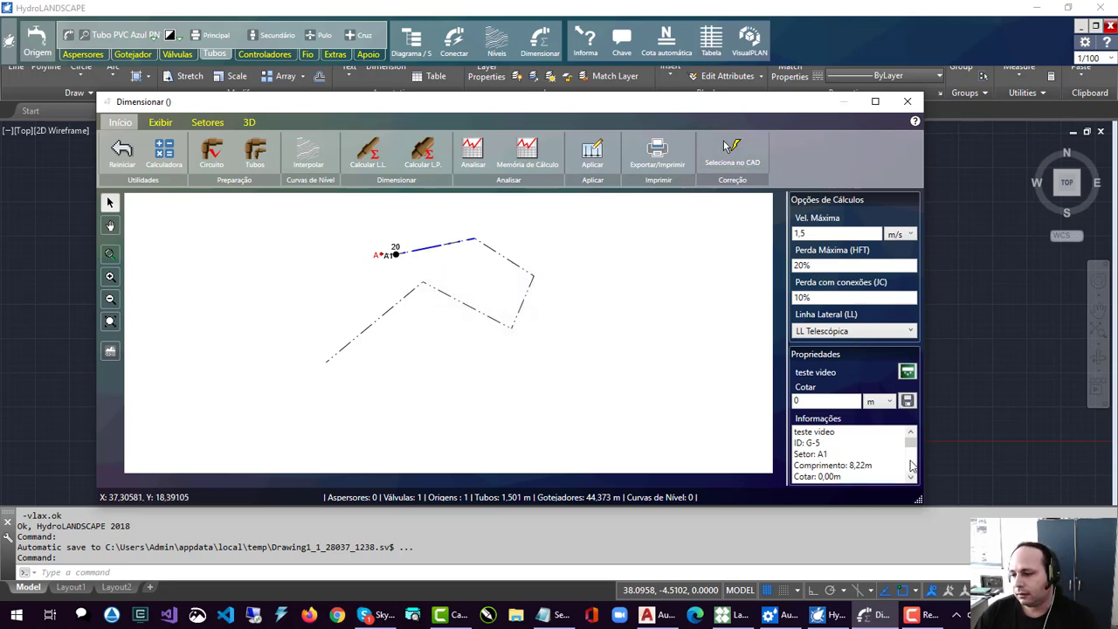
{"action": "left_click_drag", "start_coordinate": [919, 500], "coordinate": [941, 563]}
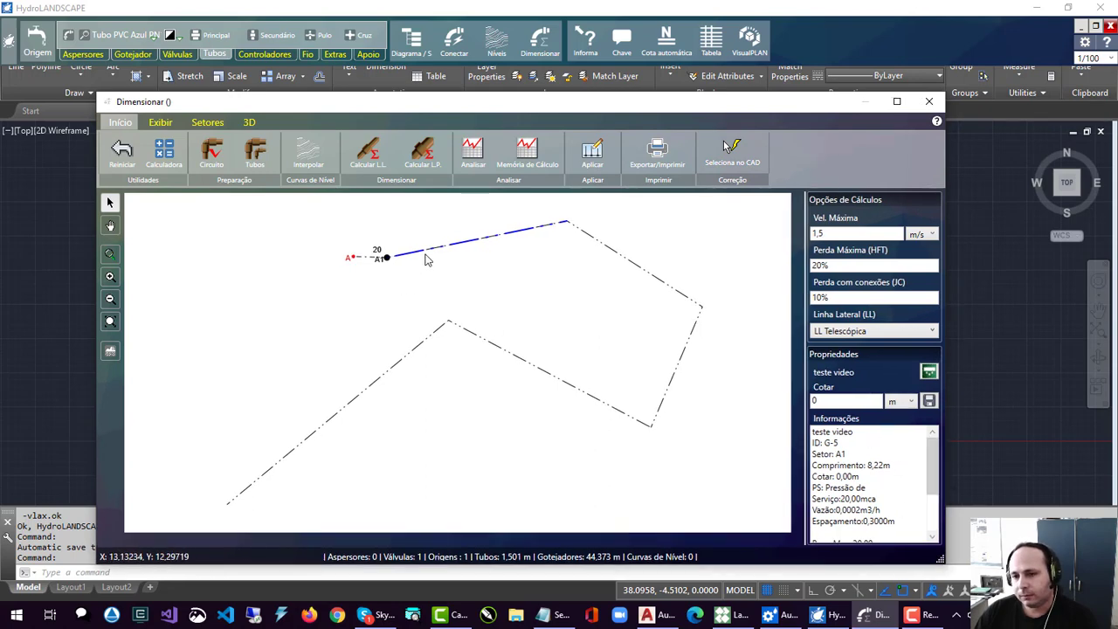
{"action": "mouse_move", "coordinate": [427, 257]}
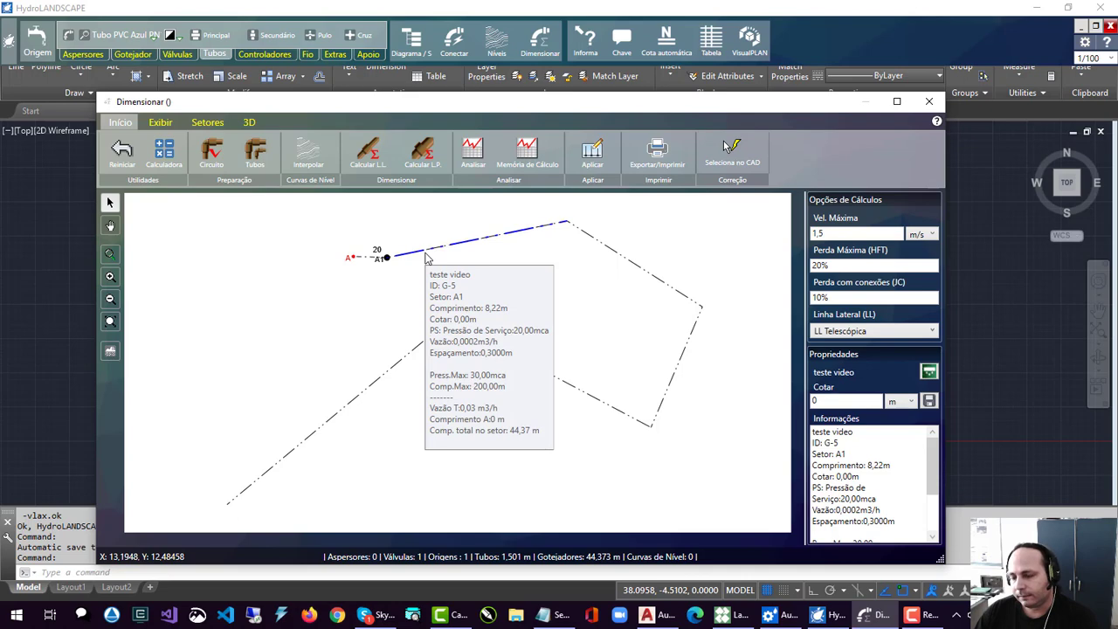
{"action": "left_click", "coordinate": [856, 450]}
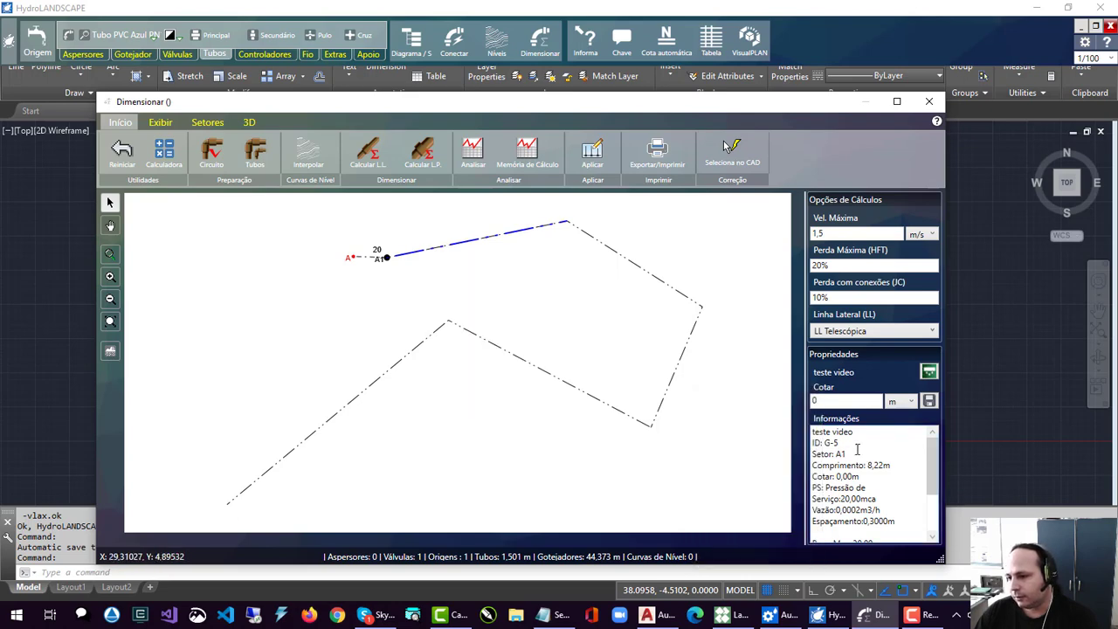
{"action": "left_click_drag", "start_coordinate": [859, 432], "coordinate": [813, 434]}
{"action": "scroll", "coordinate": [856, 463], "scroll_direction": "down", "scroll_amount": 1}
{"action": "scroll", "coordinate": [870, 486], "scroll_direction": "up", "scroll_amount": 1}
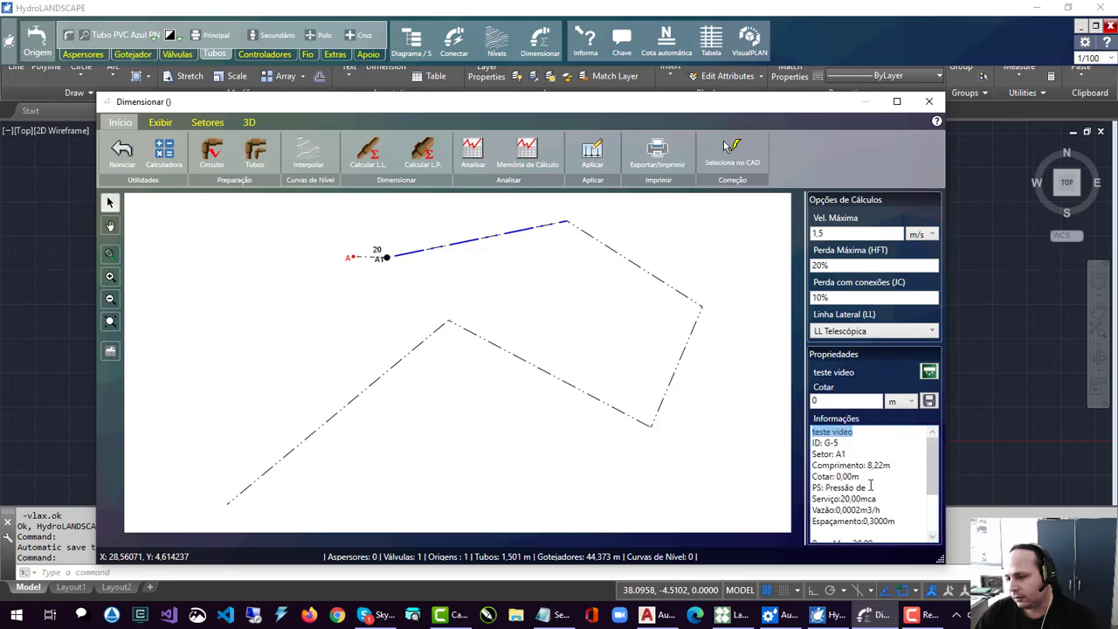
{"action": "left_click_drag", "start_coordinate": [846, 455], "coordinate": [821, 456]}
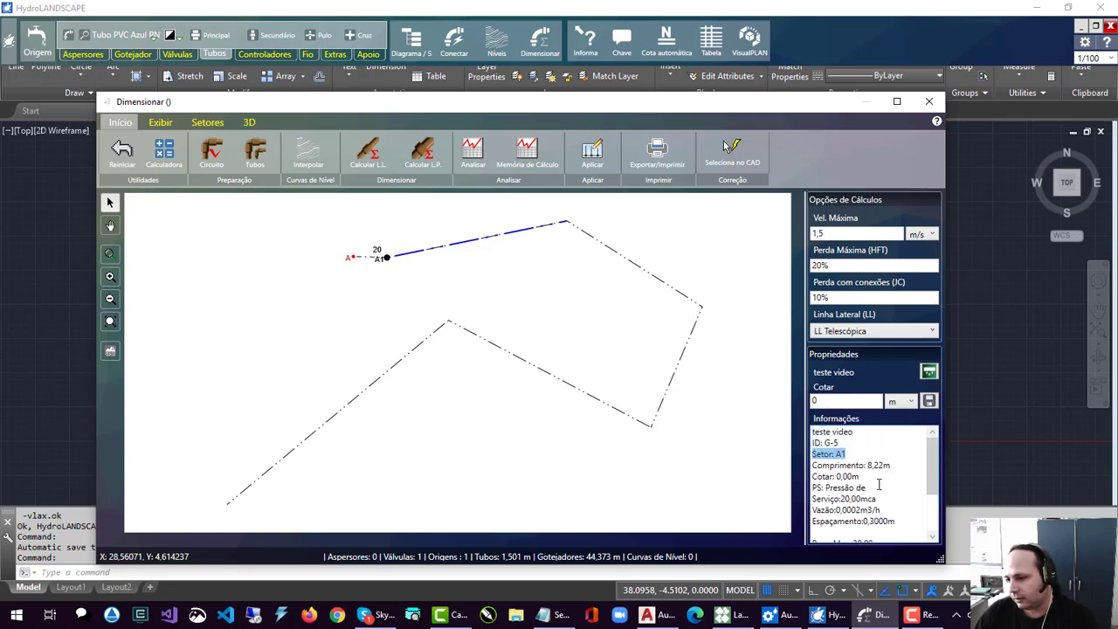
{"action": "left_click_drag", "start_coordinate": [897, 469], "coordinate": [868, 467]}
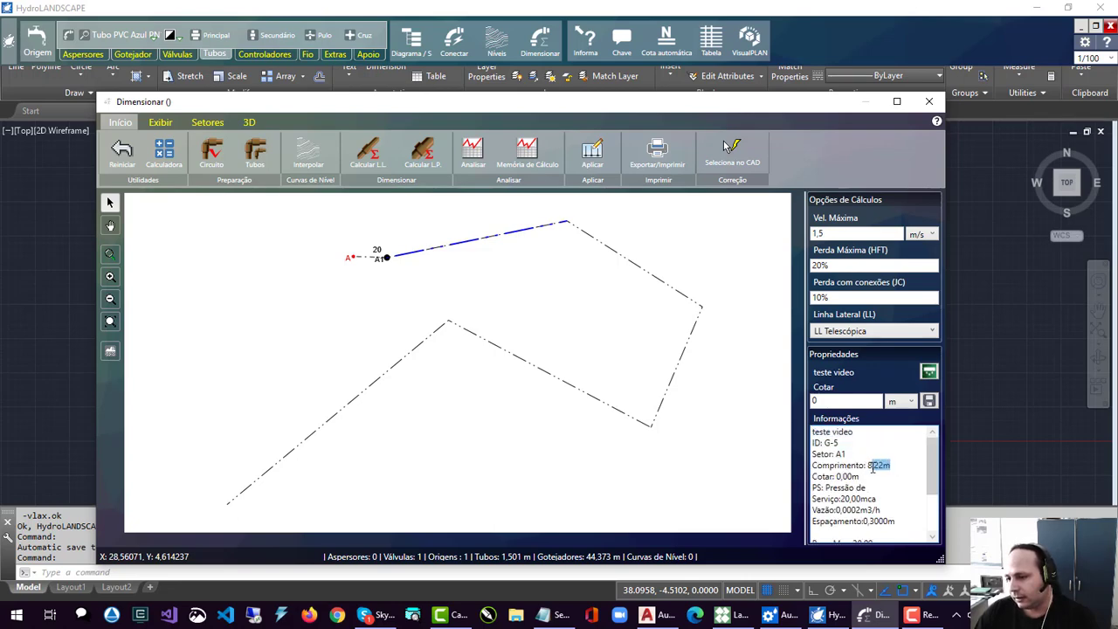
{"action": "mouse_move", "coordinate": [543, 234]}
Examine the selected dripper segment's service pressure, flow and spacing, plus its total flow, accumulated length and total length in the sector.
{"action": "scroll", "coordinate": [879, 493], "scroll_direction": "down", "scroll_amount": 1}
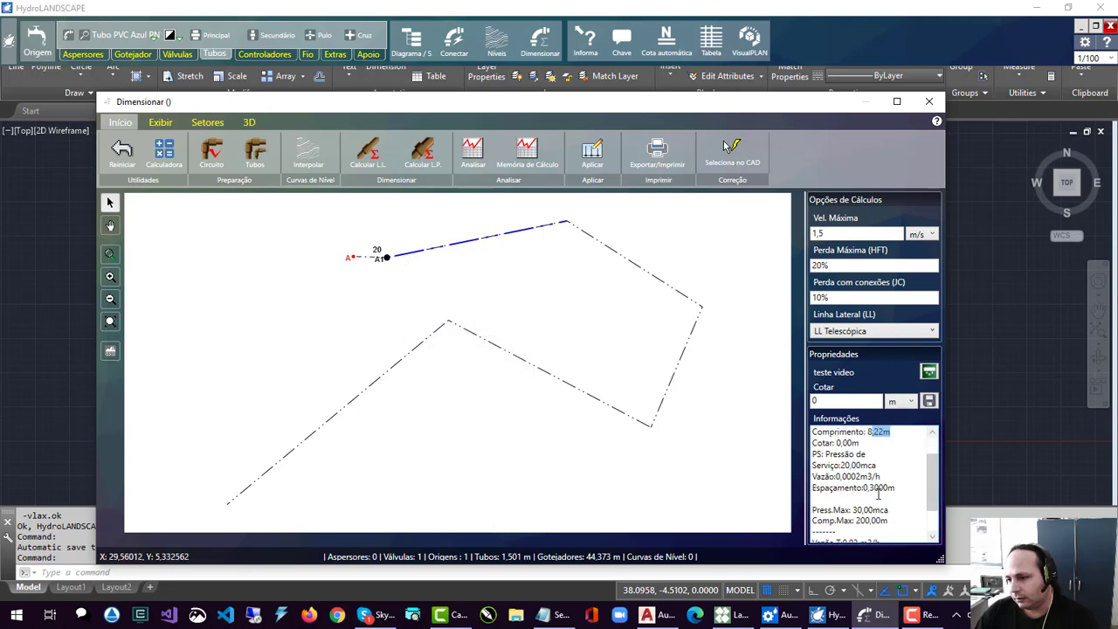
{"action": "scroll", "coordinate": [885, 504], "scroll_direction": "down", "scroll_amount": 1}
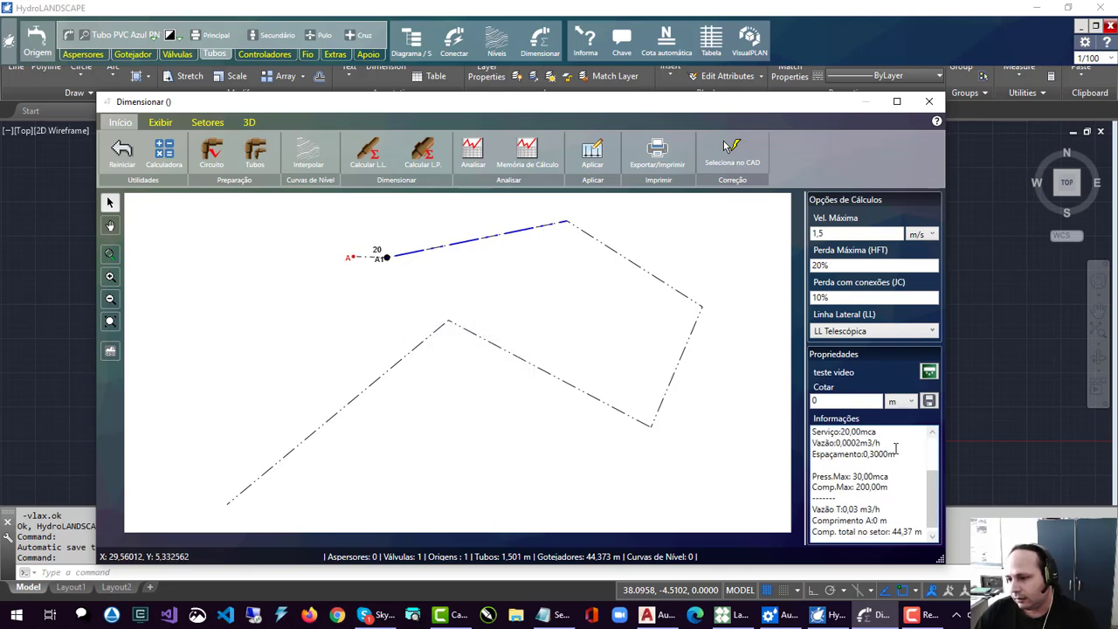
{"action": "left_click_drag", "start_coordinate": [882, 443], "coordinate": [811, 445]}
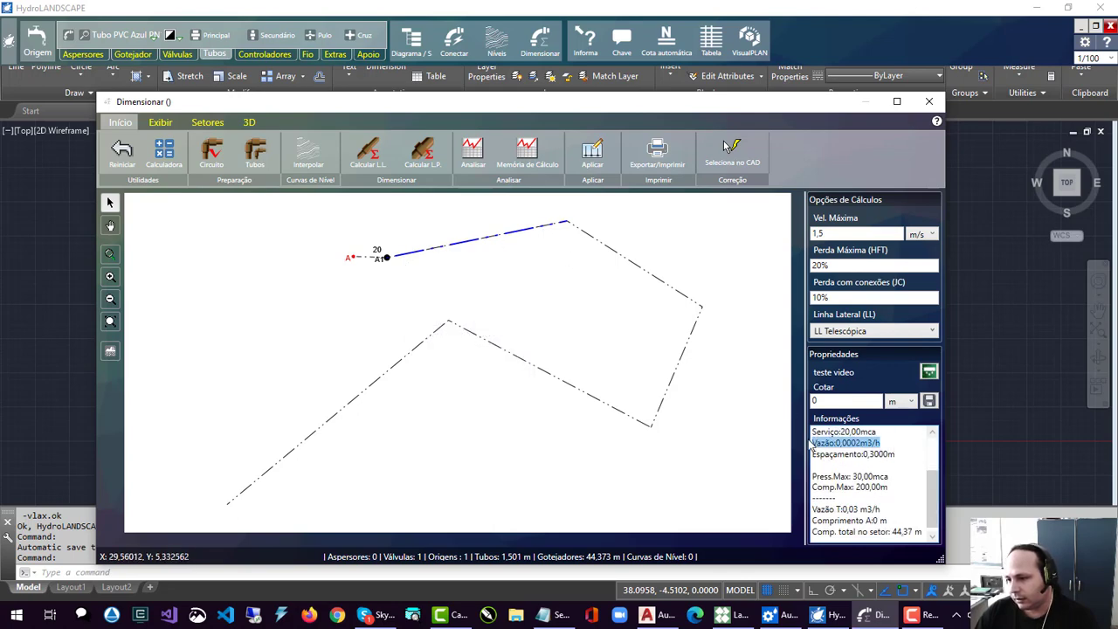
{"action": "left_click", "coordinate": [902, 456], "text": "shift"}
{"action": "left_click_drag", "start_coordinate": [874, 432], "coordinate": [811, 432]}
{"action": "scroll", "coordinate": [891, 483], "scroll_direction": "down", "scroll_amount": 1}
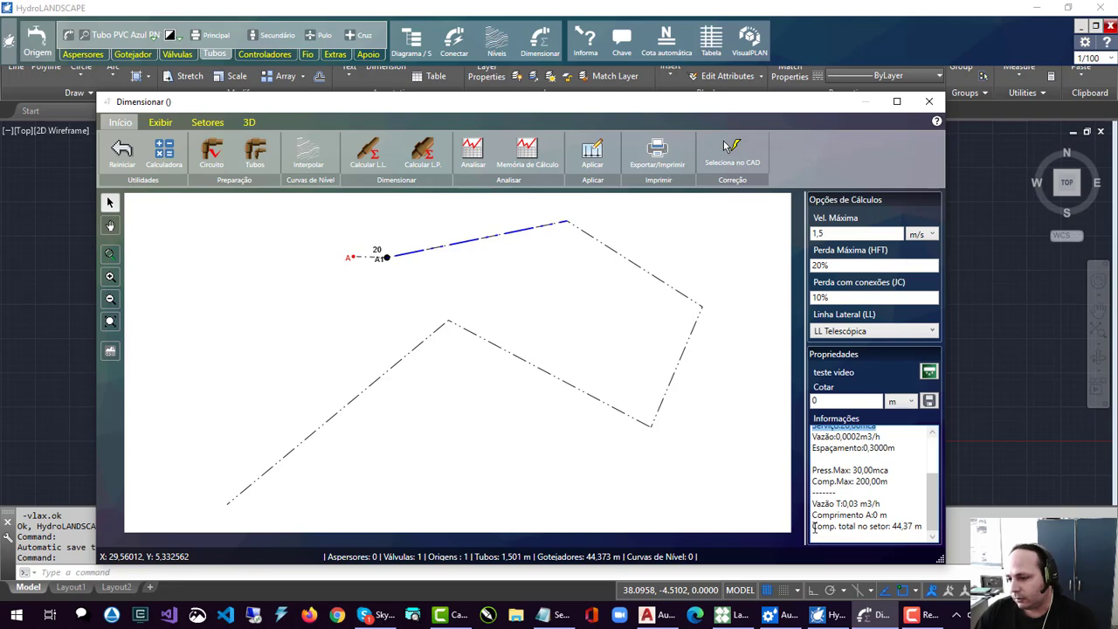
{"action": "left_click_drag", "start_coordinate": [814, 527], "coordinate": [924, 529]}
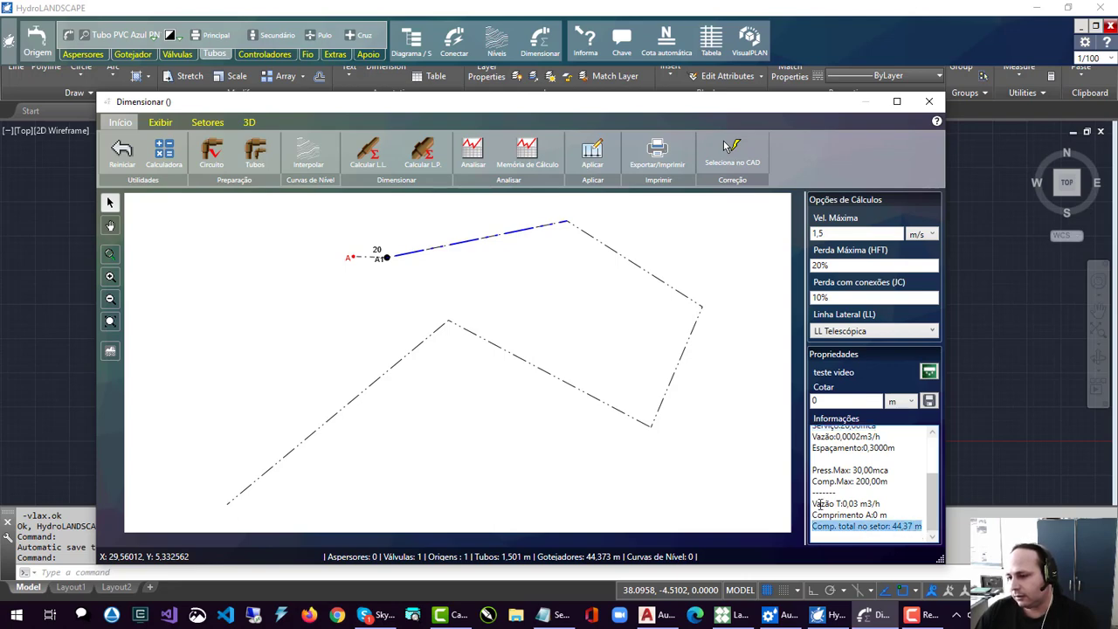
{"action": "left_click_drag", "start_coordinate": [812, 503], "coordinate": [887, 504]}
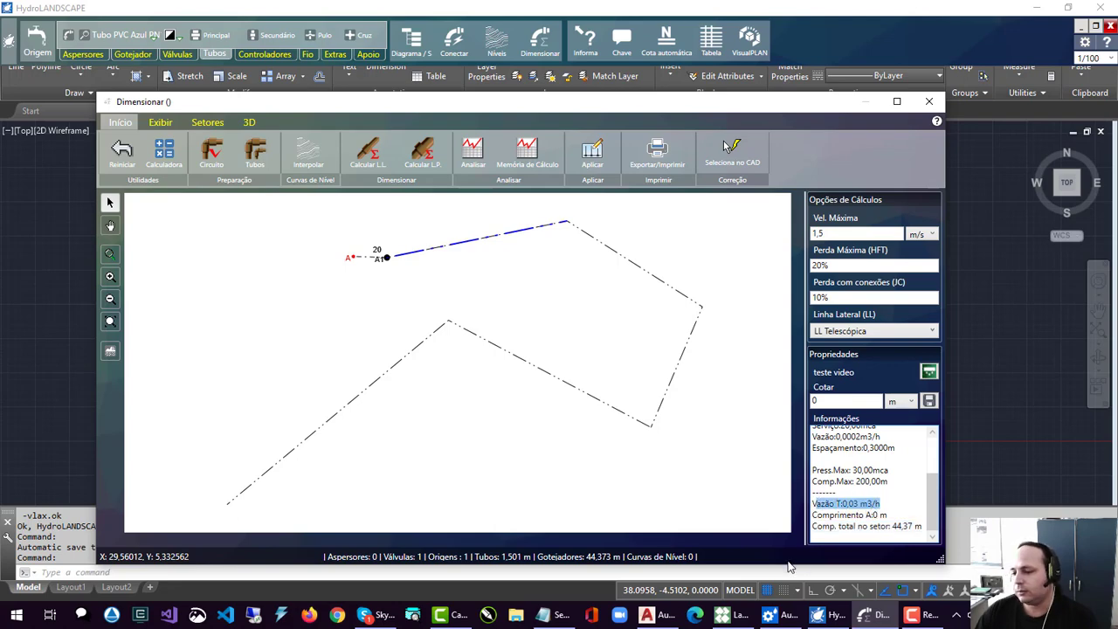
{"action": "left_click", "coordinate": [821, 515]}
{"action": "left_click_drag", "start_coordinate": [814, 507], "coordinate": [913, 528]}
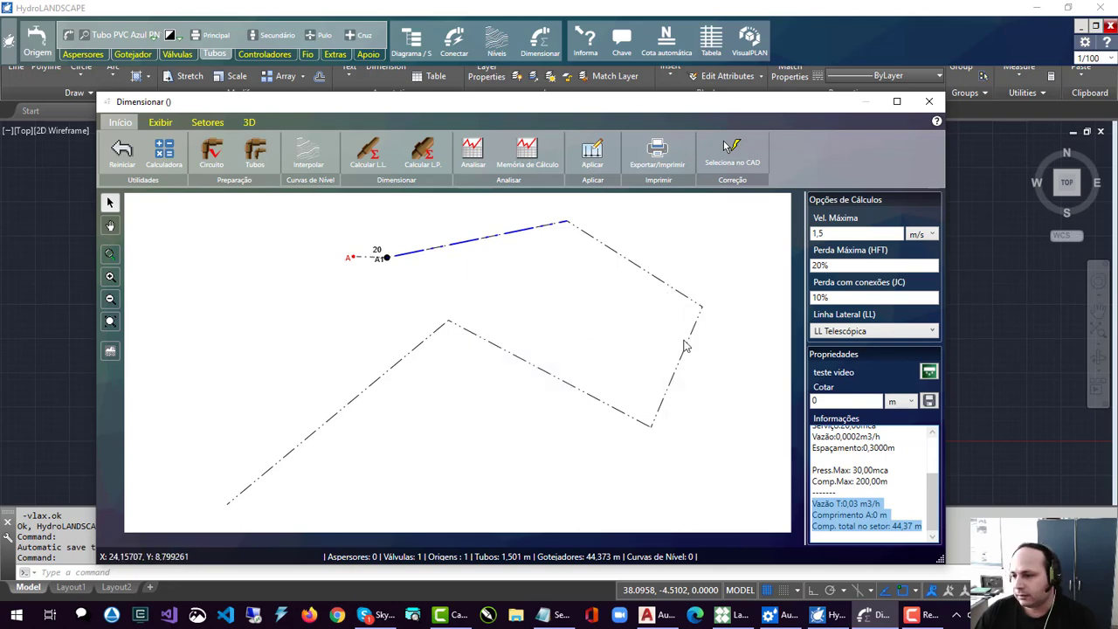
Compare the selected dripper segment's total flow (Vazão T), accumulated length (Comprimento A) and total length in the sector.
{"action": "mouse_move", "coordinate": [352, 256]}
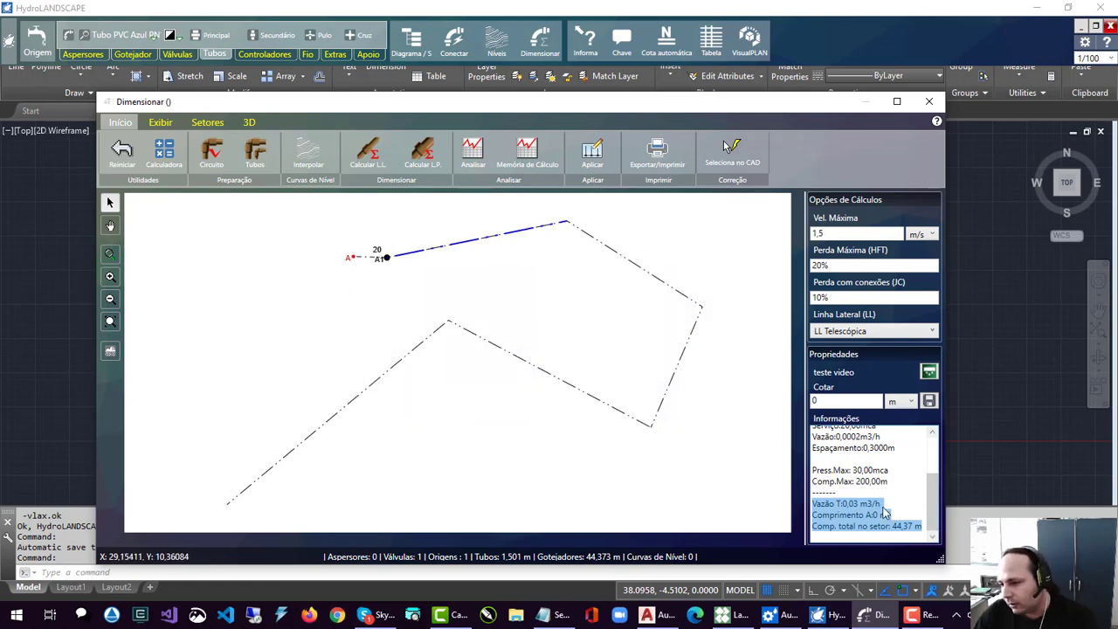
{"action": "left_click", "coordinate": [865, 504]}
{"action": "left_click_drag", "start_coordinate": [840, 505], "coordinate": [812, 516]}
{"action": "left_click", "coordinate": [878, 515]}
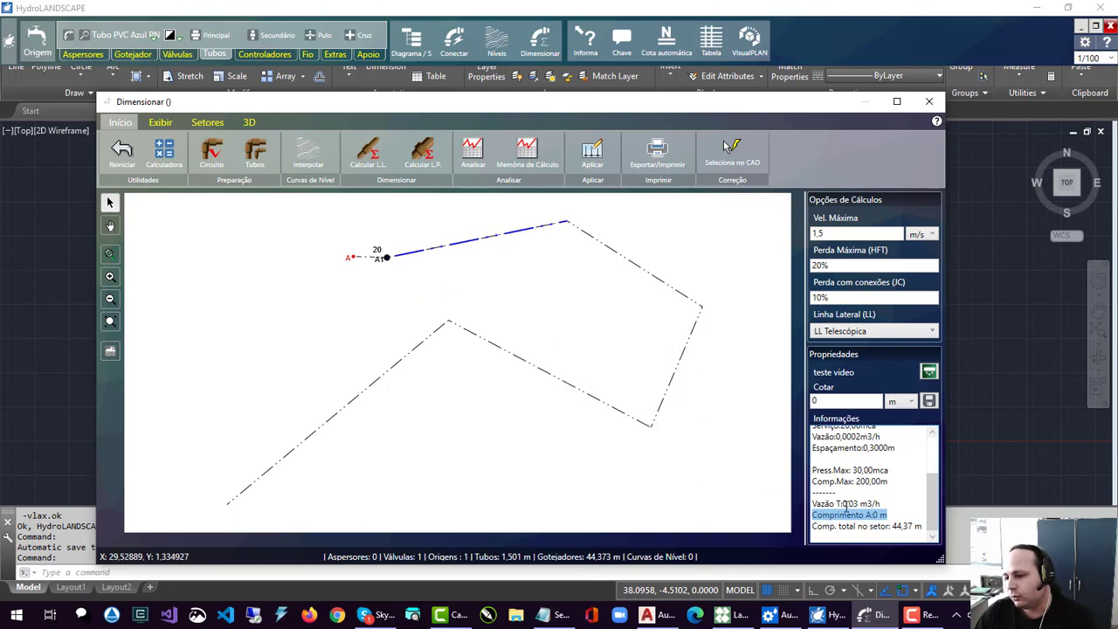
{"action": "left_click_drag", "start_coordinate": [815, 504], "coordinate": [901, 504]}
{"action": "left_click_drag", "start_coordinate": [815, 516], "coordinate": [888, 515]}
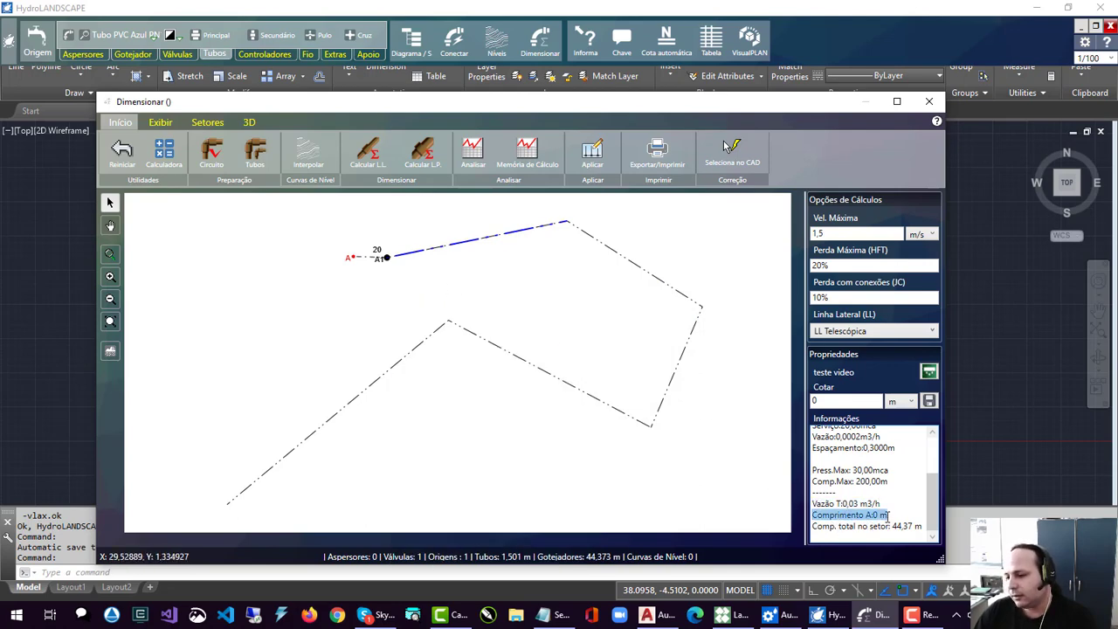
{"action": "left_click_drag", "start_coordinate": [813, 528], "coordinate": [941, 529]}
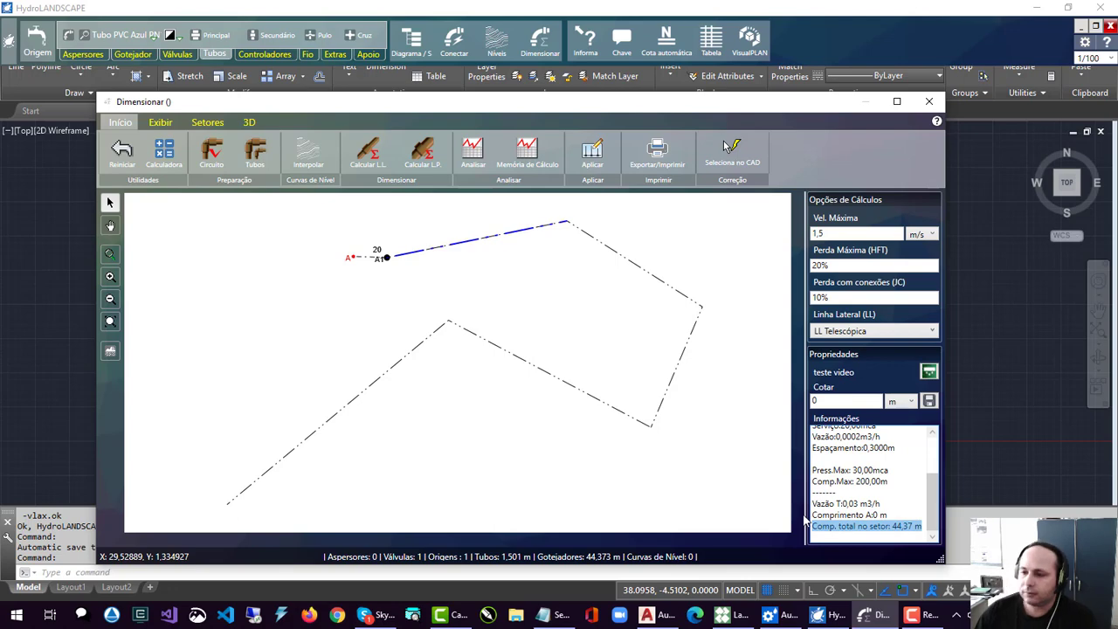
{"action": "left_click_drag", "start_coordinate": [893, 504], "coordinate": [808, 504]}
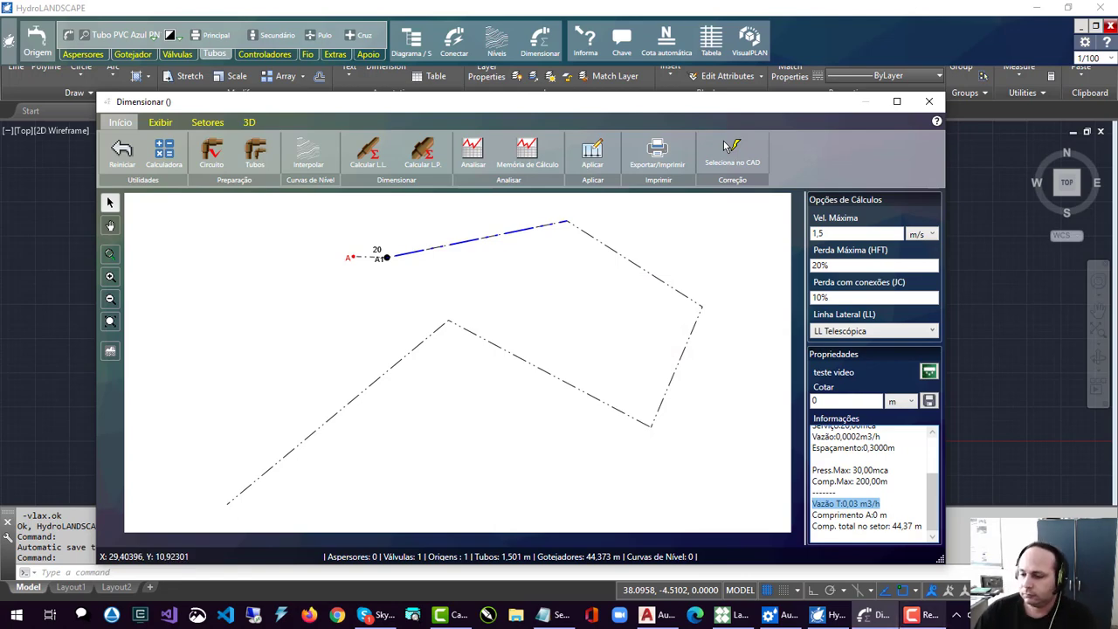
{"action": "left_click", "coordinate": [931, 616]}
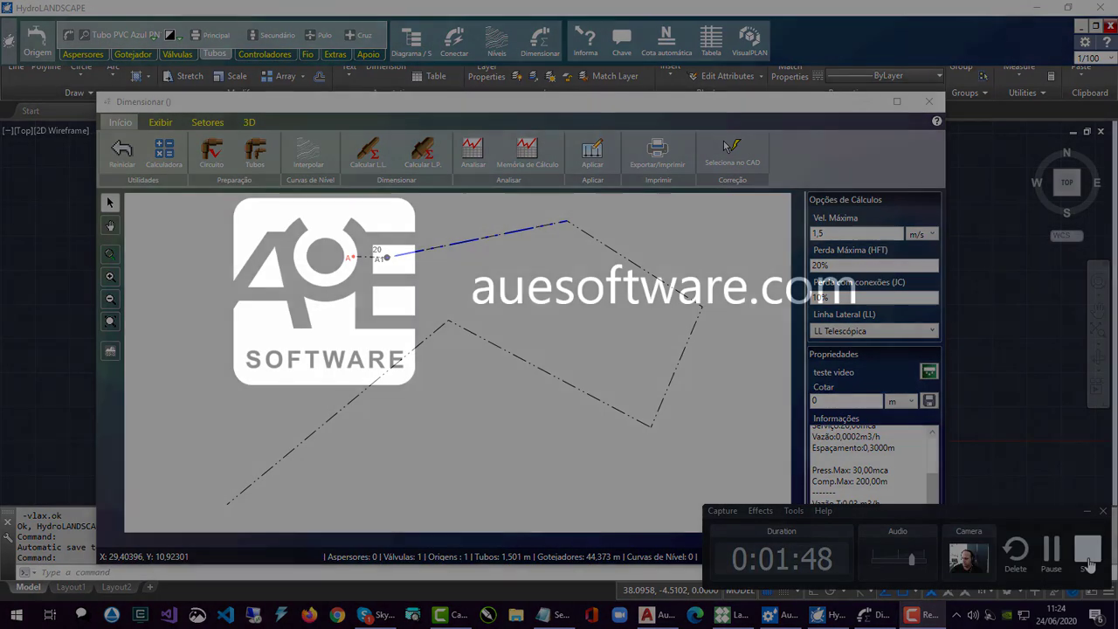